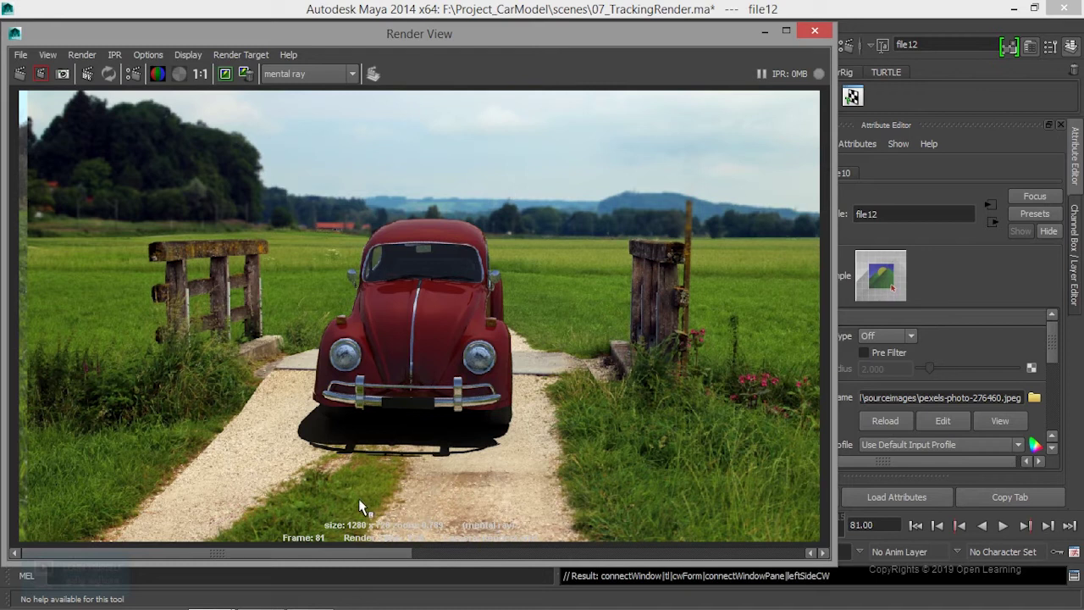
# Minimize the Render View showing the frame-81 red car render to reveal the RenderCam1 view.
pyautogui.click(764, 32)
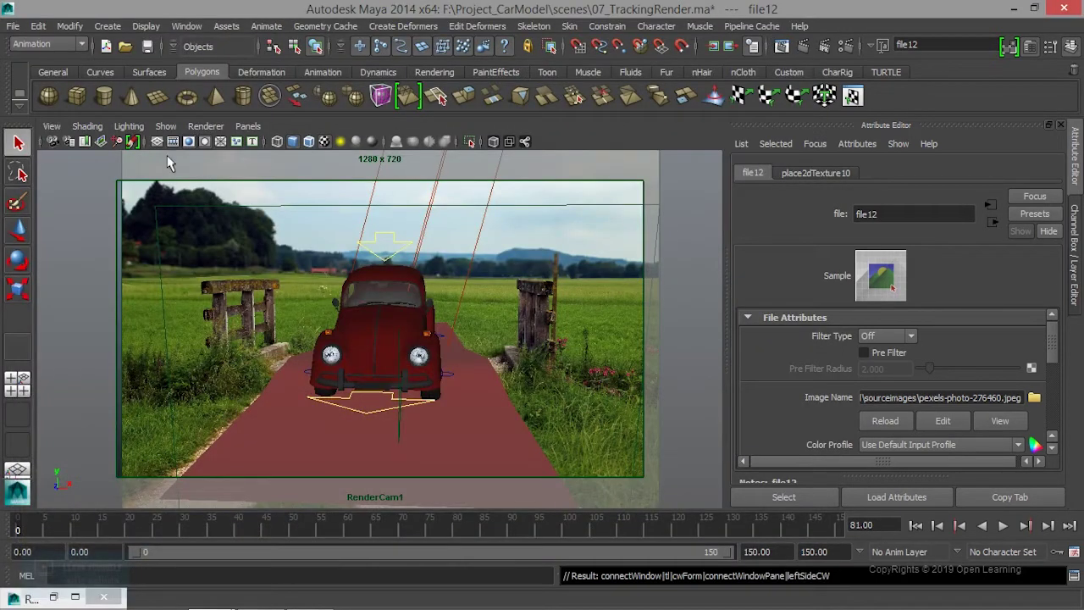
# Open the RenderCam1 image plane attributes and leave its Display Mode set to RGBA.
pyautogui.click(51, 126)
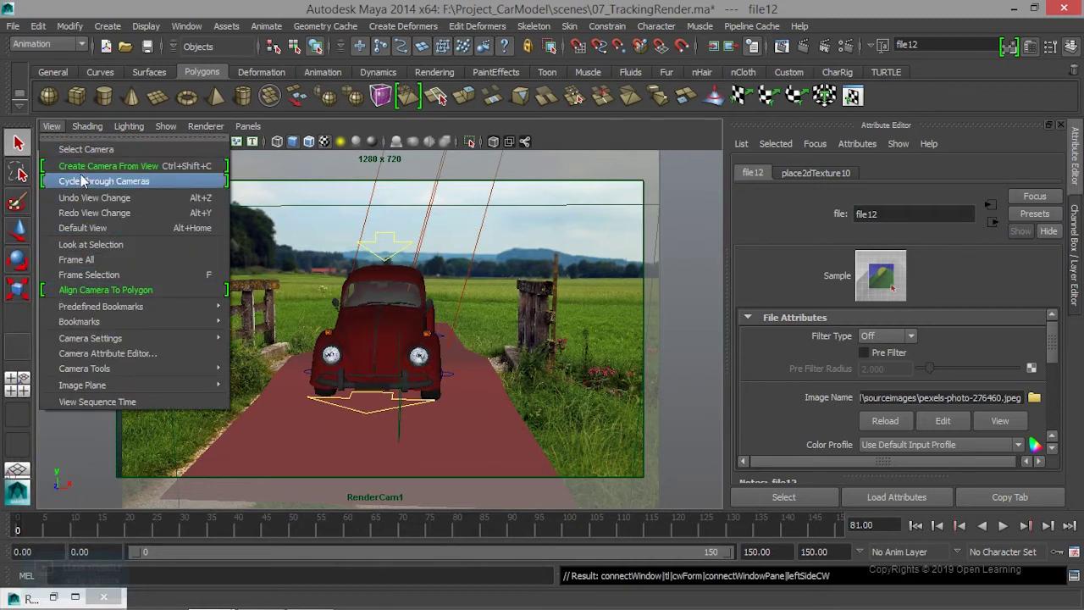
pyautogui.moveTo(82, 384)
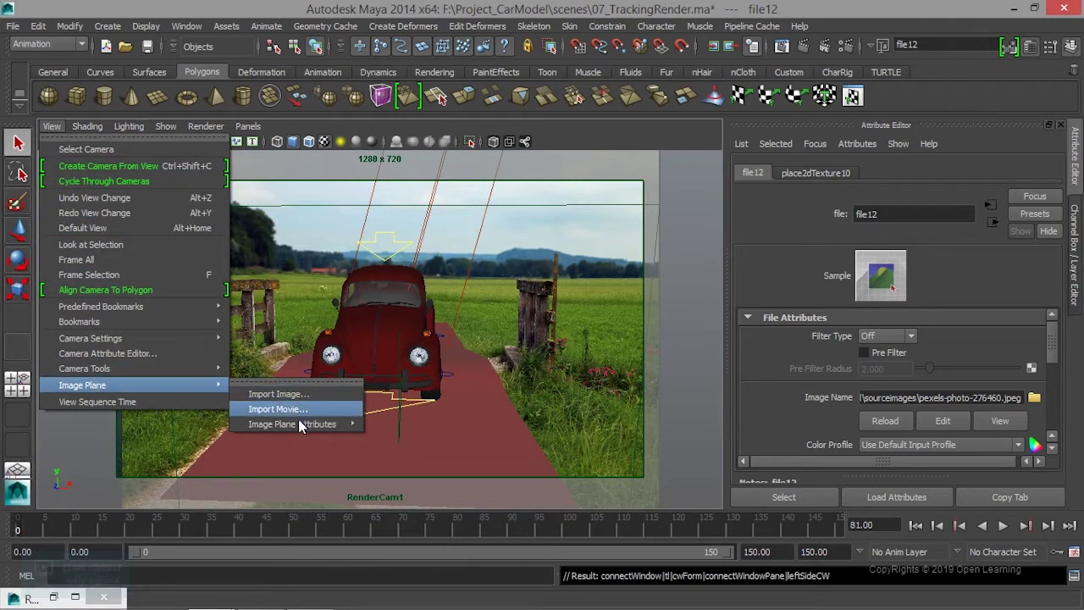
pyautogui.click(435, 423)
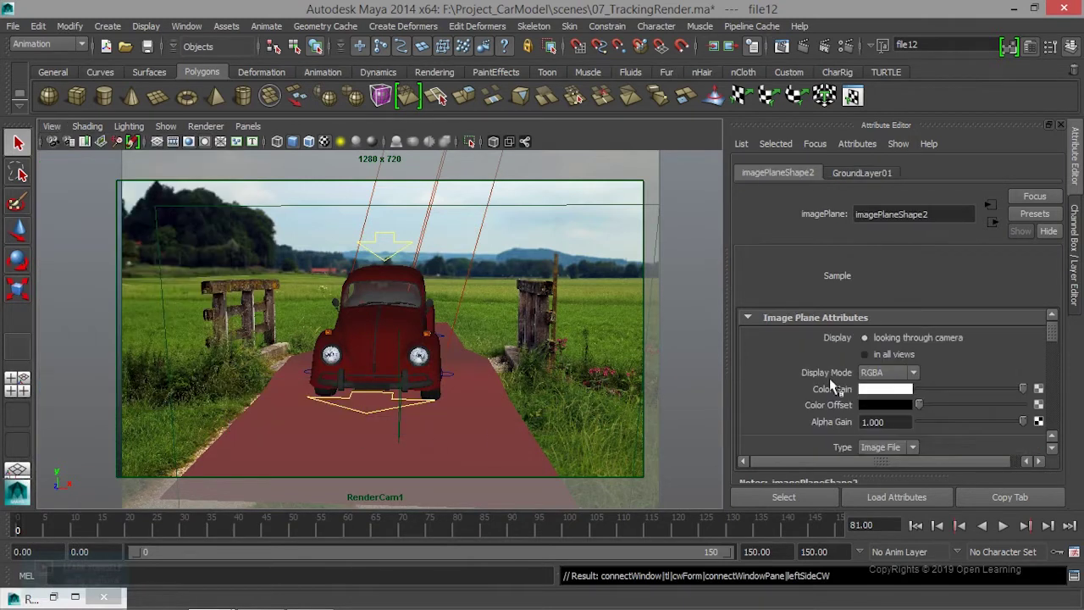
pyautogui.click(901, 384)
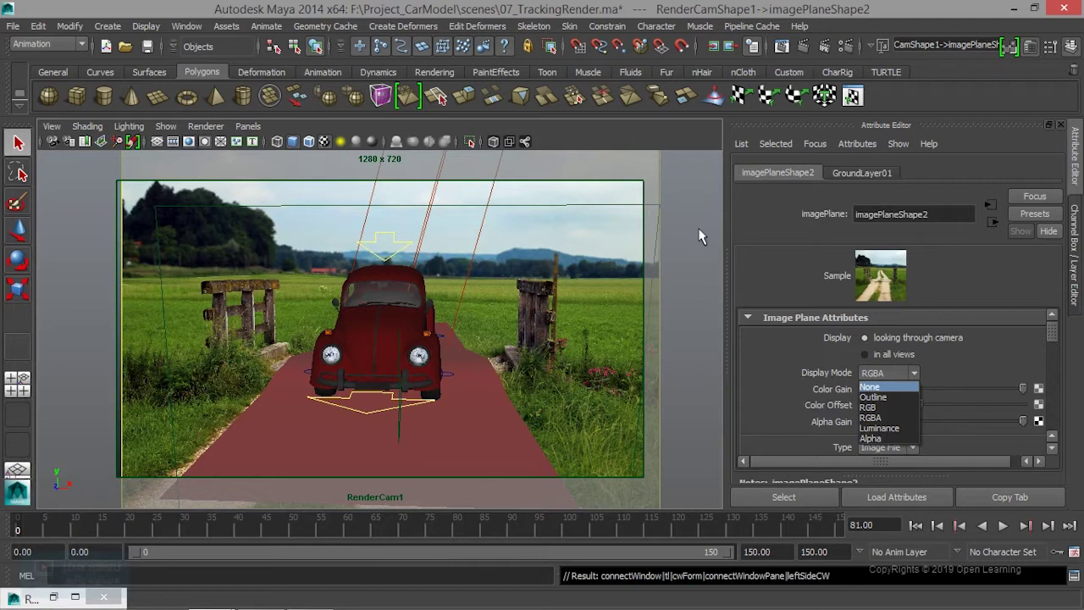
pyautogui.click(780, 48)
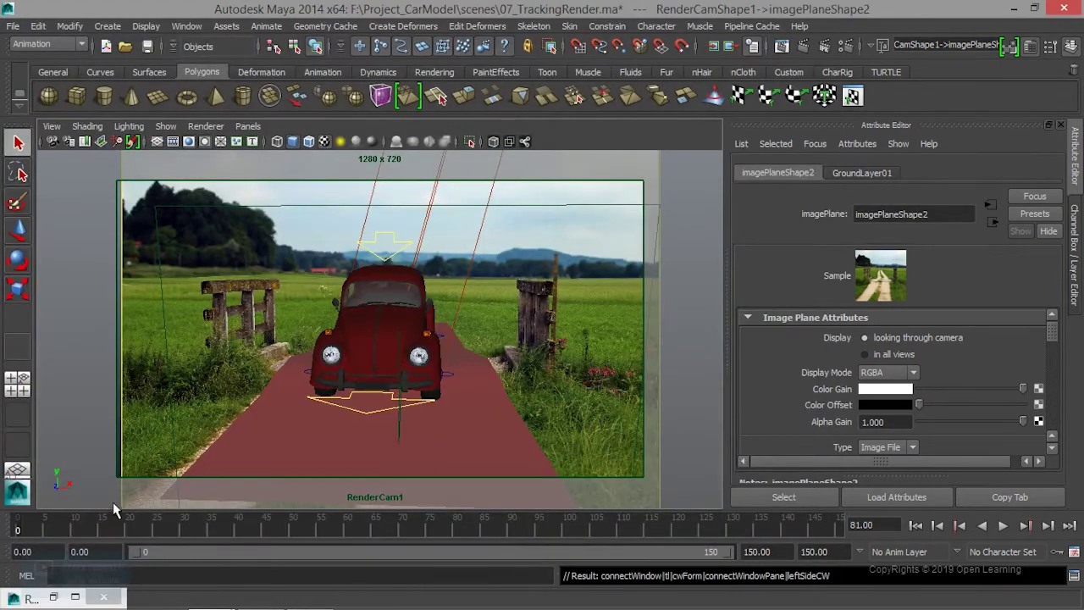
# Open the Hypershade, move it to the right and widen its material swatch area.
pyautogui.click(187, 26)
pyautogui.moveTo(220, 65)
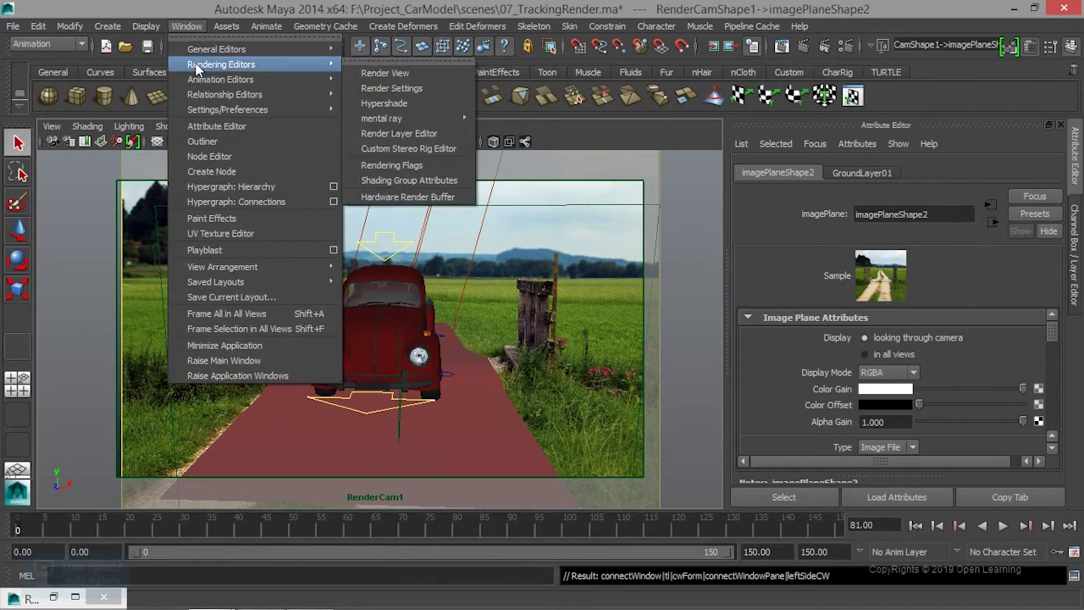
pyautogui.click(383, 103)
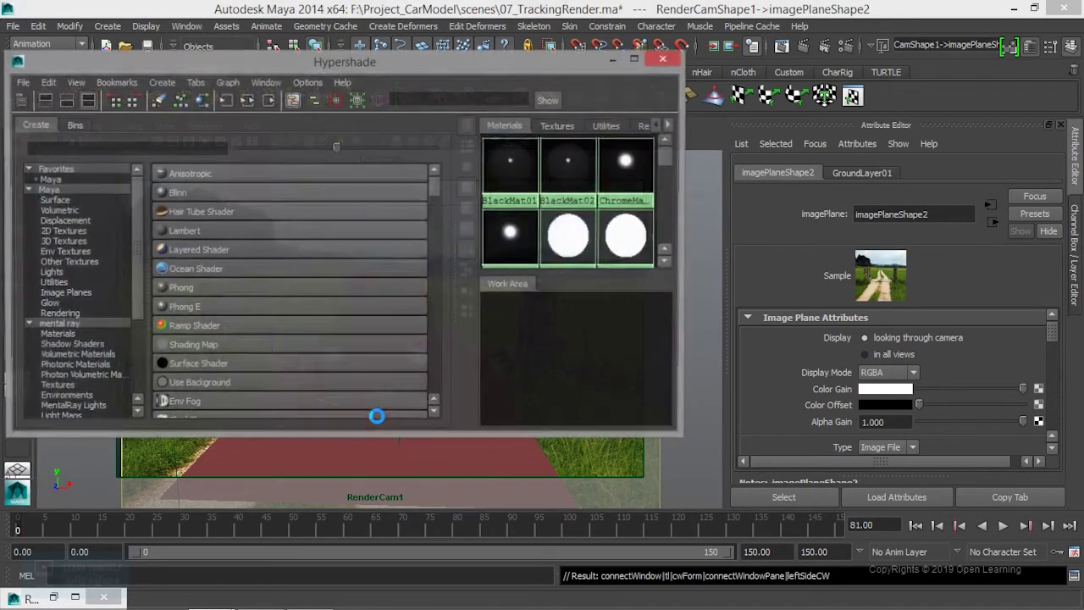
pyautogui.moveTo(473, 75); pyautogui.dragTo(730, 89)
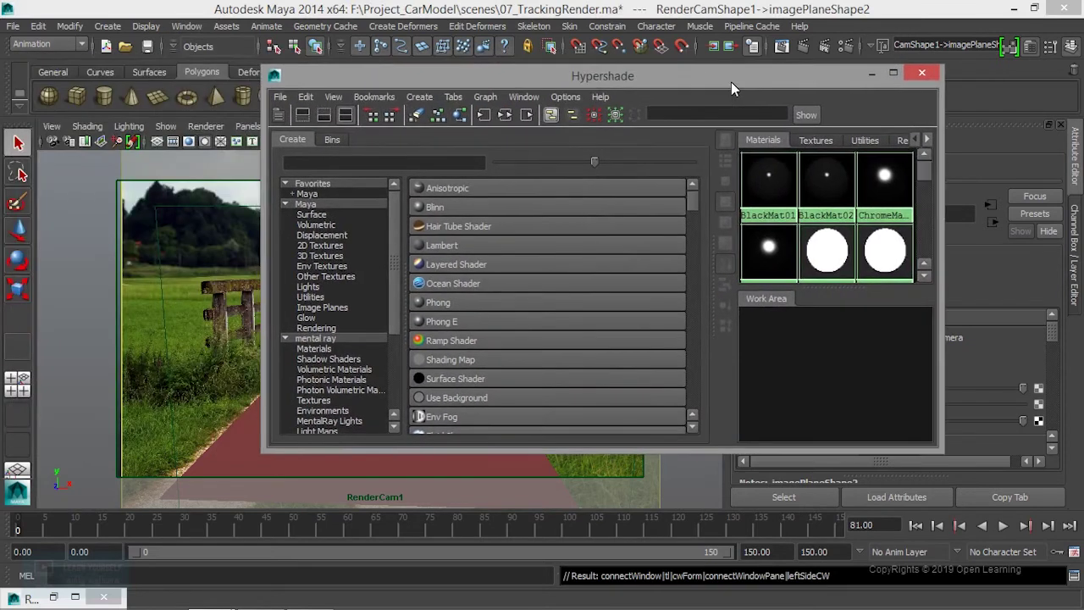
pyautogui.moveTo(717, 245); pyautogui.dragTo(477, 262)
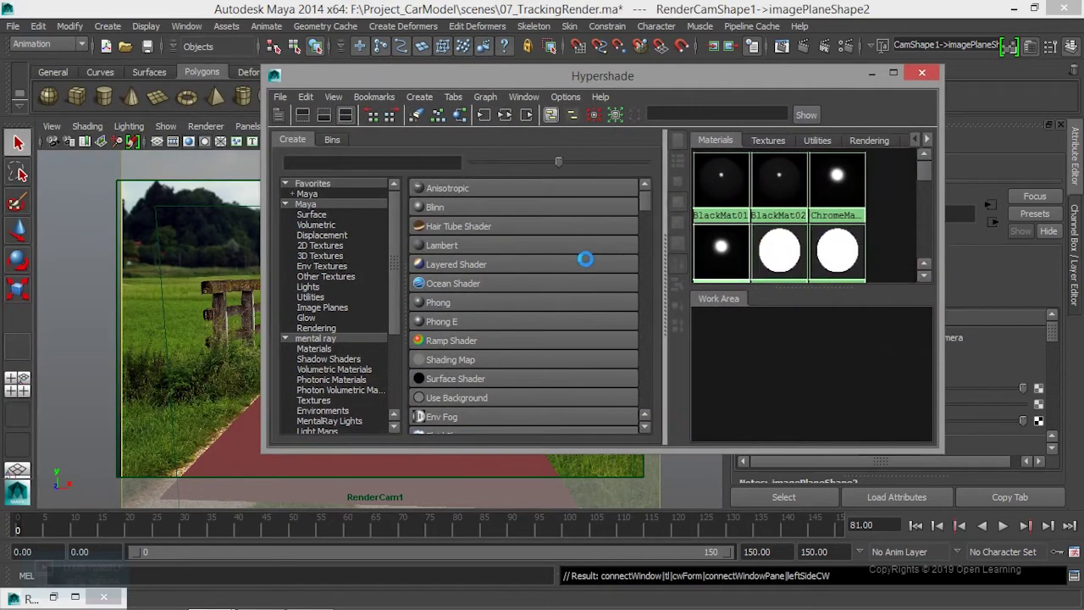
pyautogui.scroll(-2, 654, 244)
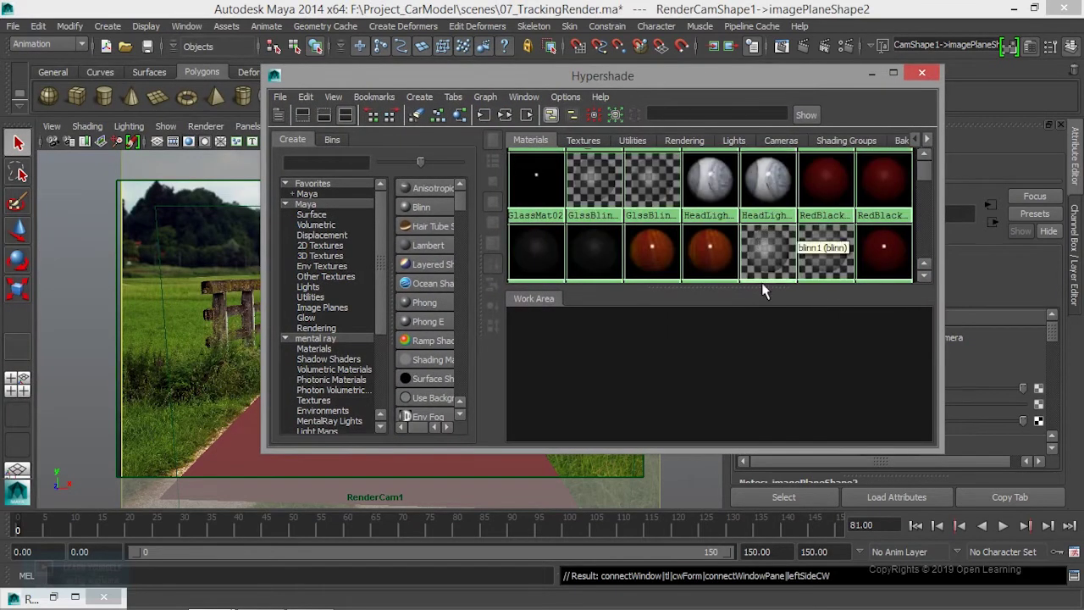
pyautogui.scroll(-2, 749, 254)
pyautogui.scroll(-2, 749, 254)
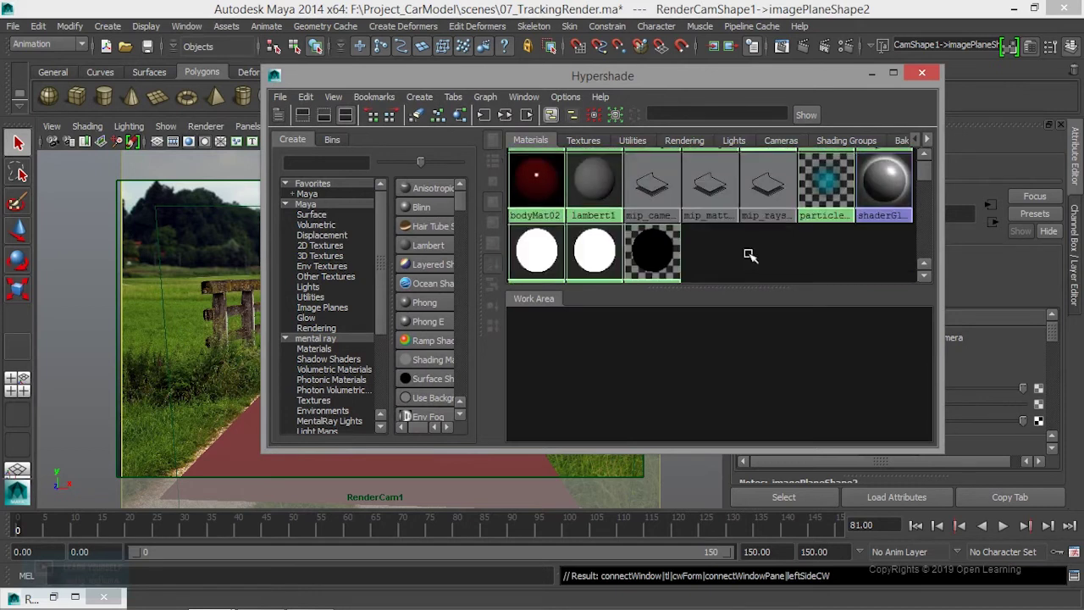
# Graph the mip_cameramap1 network and arrange file12, mip_cameramap1, mip_matteshadow1 and its shading group in one row.
pyautogui.click(709, 189)
pyautogui.click(650, 182)
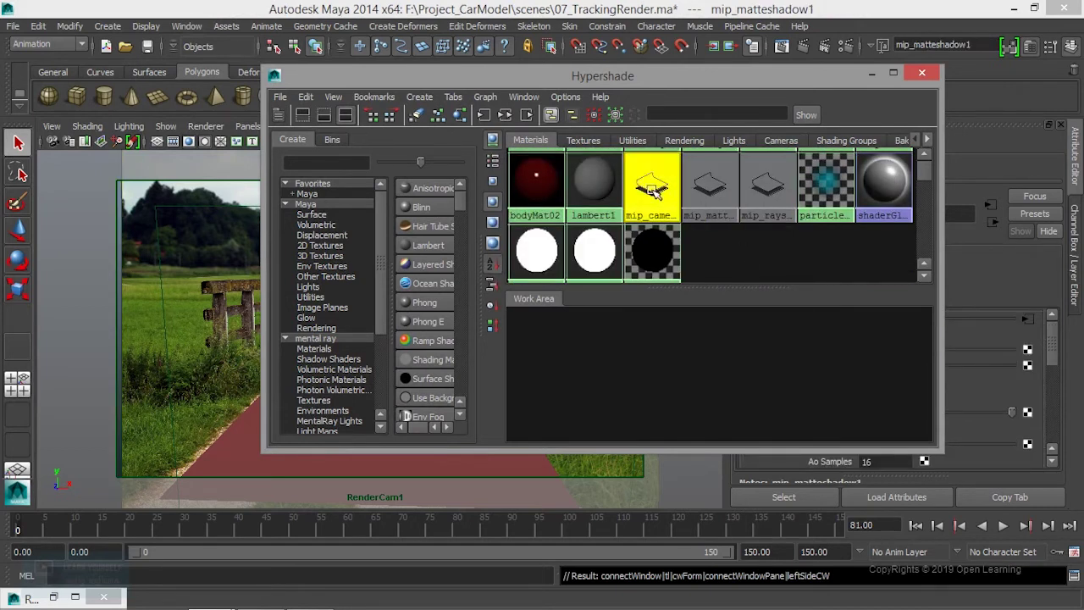
pyautogui.click(504, 115)
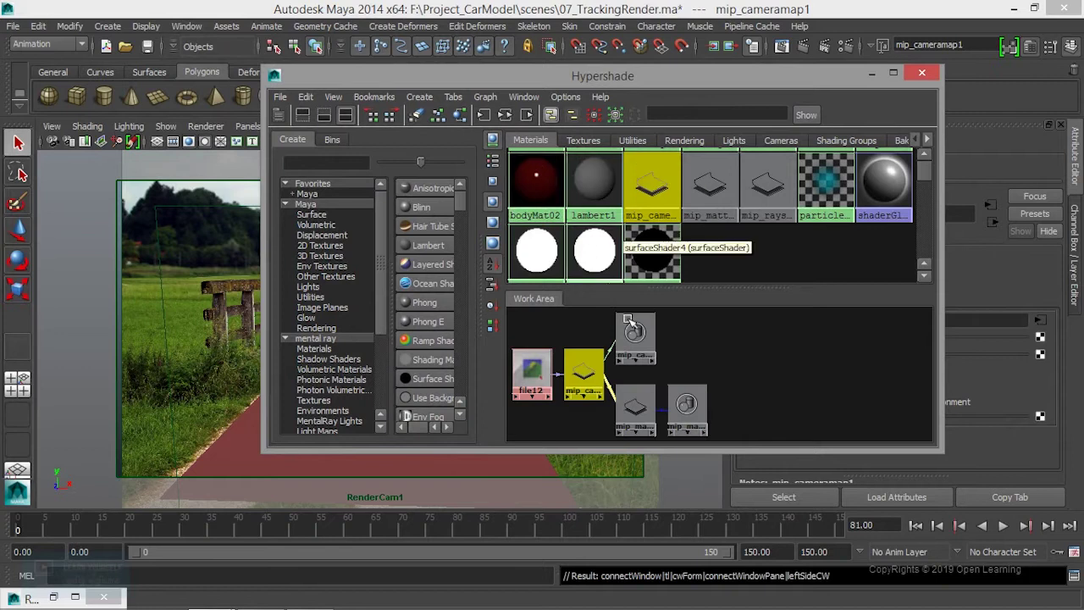
pyautogui.moveTo(695, 405); pyautogui.dragTo(757, 396)
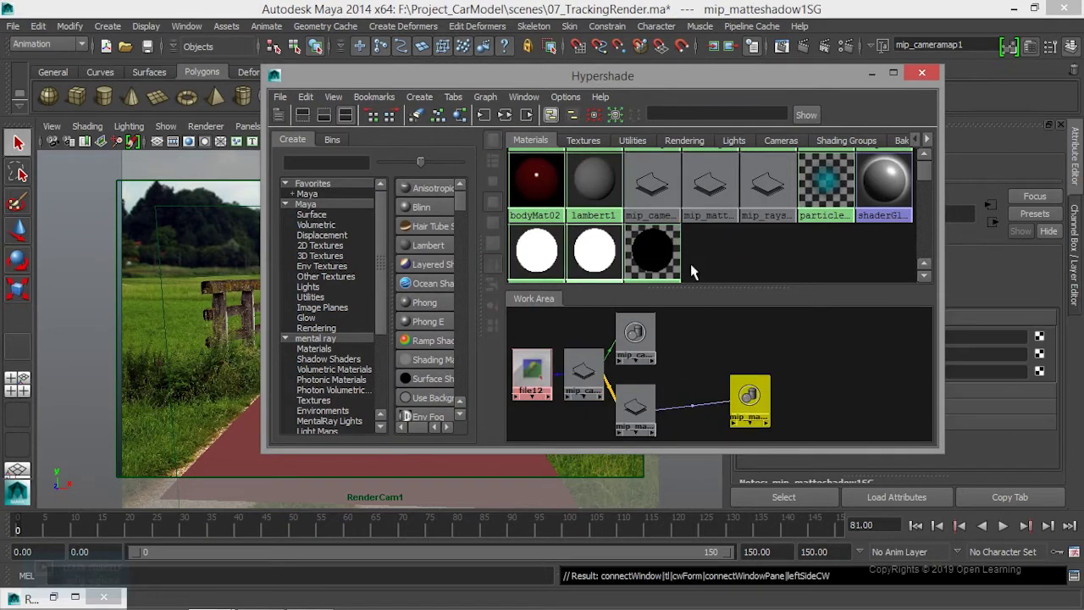
pyautogui.click(710, 189)
pyautogui.click(505, 115)
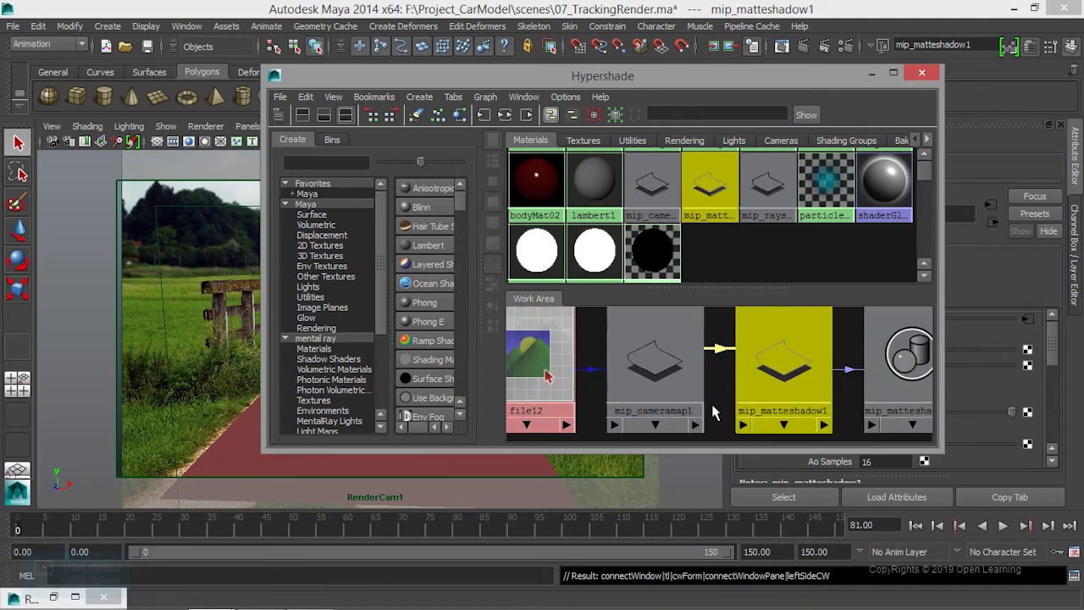
# Graph the mip_rayswitch1 and mip_matteshadow1 networks and drag their nodes into a readable layout.
pyautogui.press('a')
pyautogui.click(763, 182)
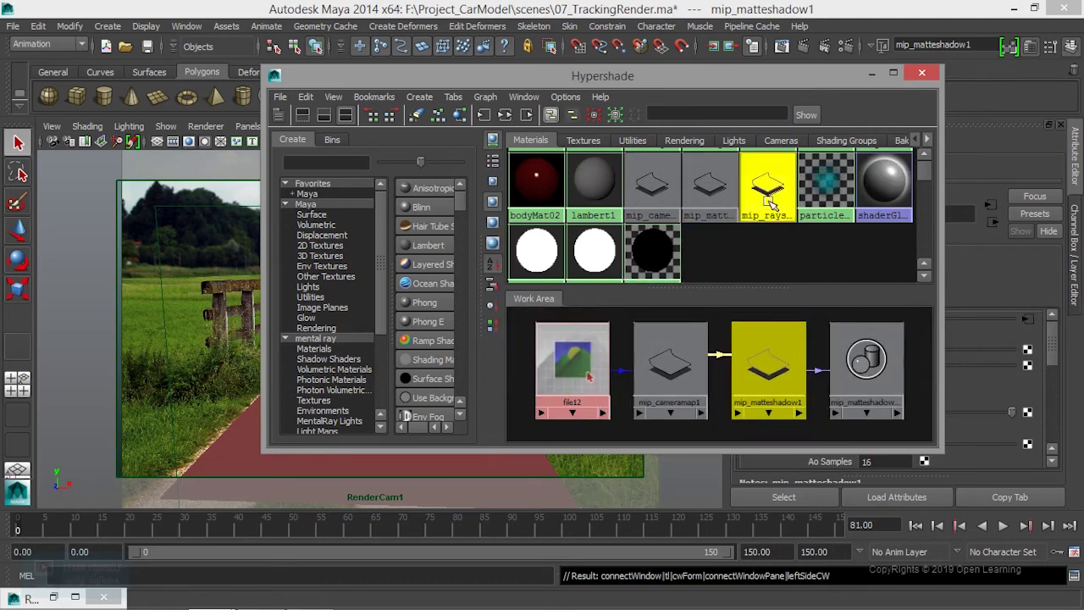
pyautogui.click(526, 115)
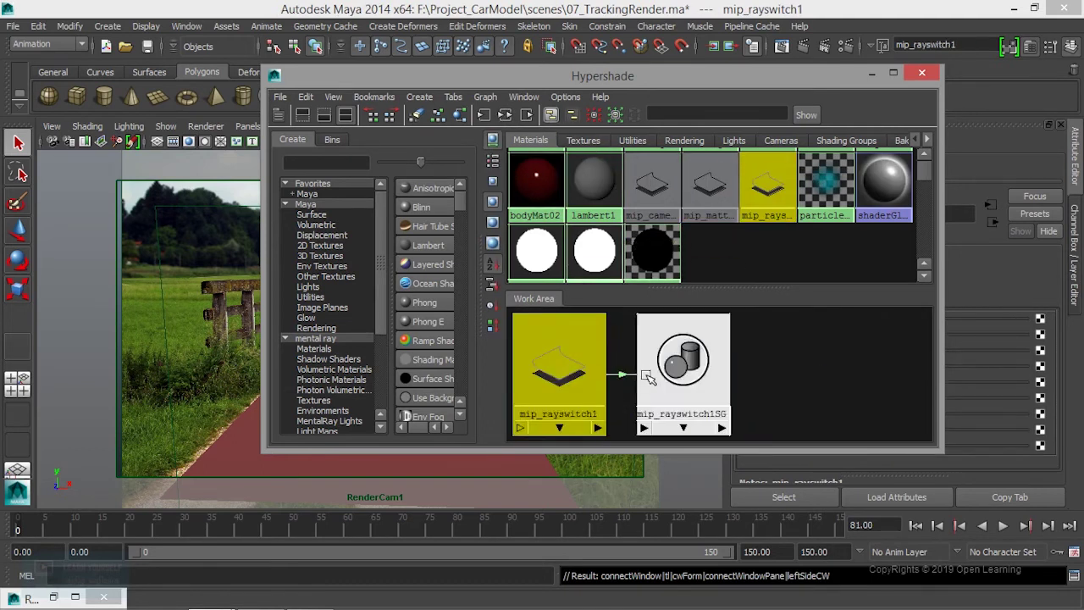
pyautogui.click(716, 190)
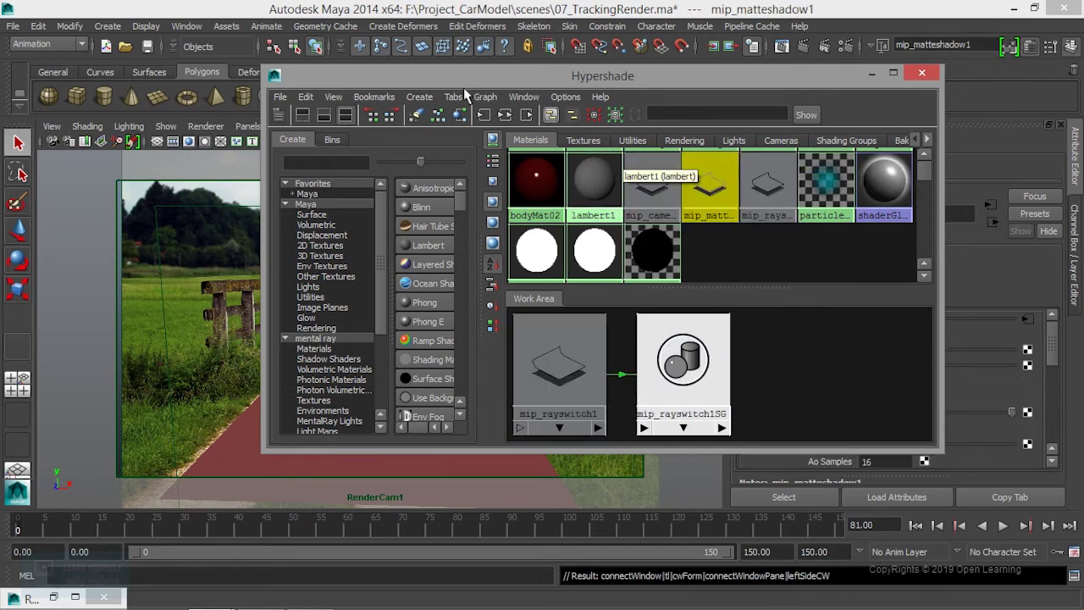
pyautogui.click(508, 119)
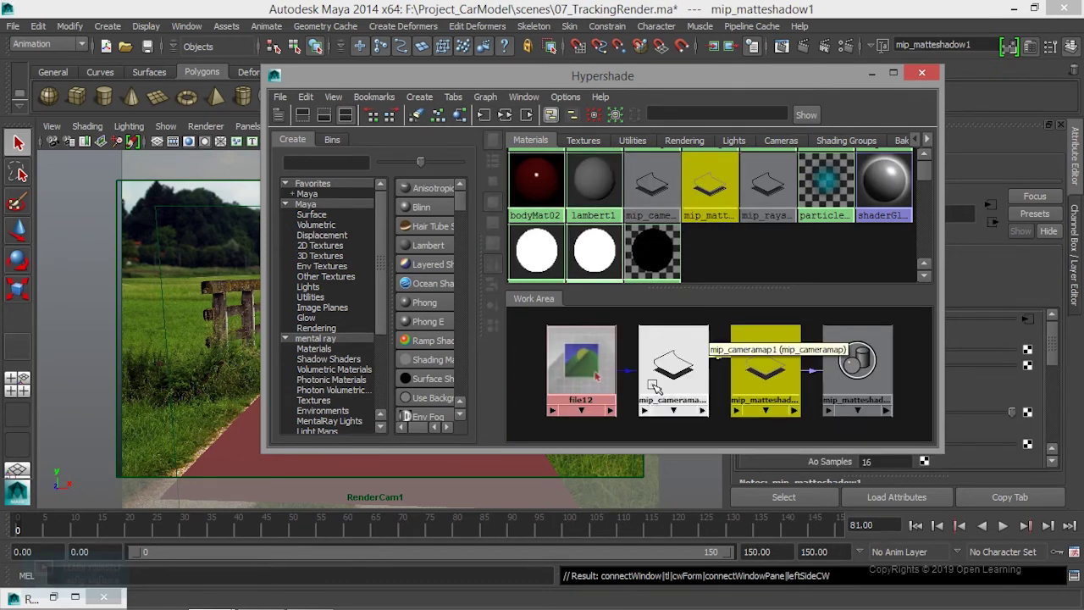
pyautogui.moveTo(570, 378); pyautogui.dragTo(525, 379)
pyautogui.moveTo(673, 373); pyautogui.dragTo(599, 372)
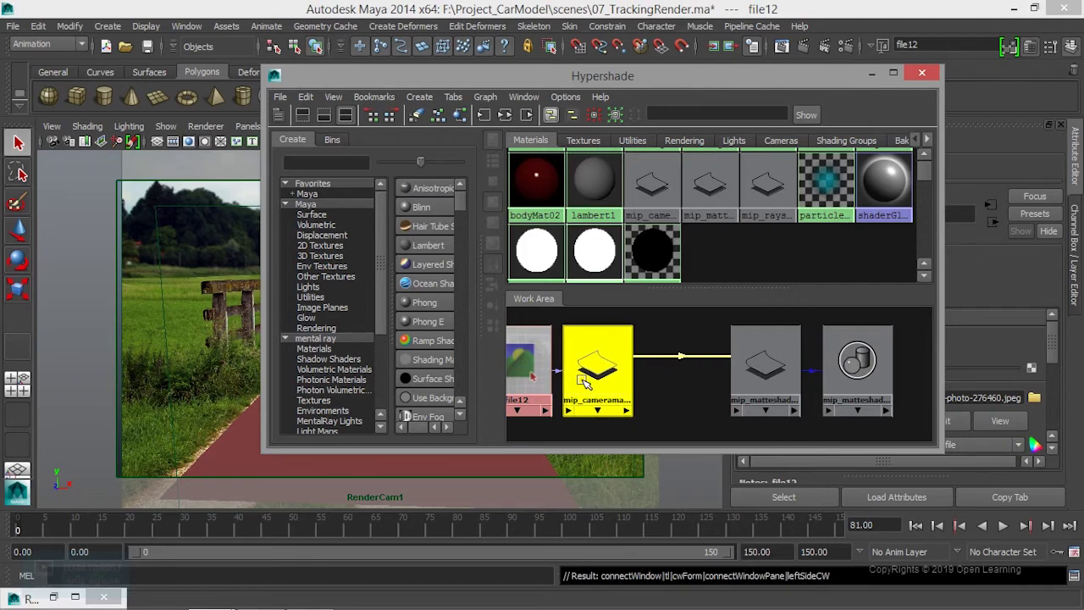
pyautogui.moveTo(756, 381)
pyautogui.mouseDown()
pyautogui.moveTo(767, 381)
pyautogui.moveTo(750, 378)
pyautogui.mouseUp()
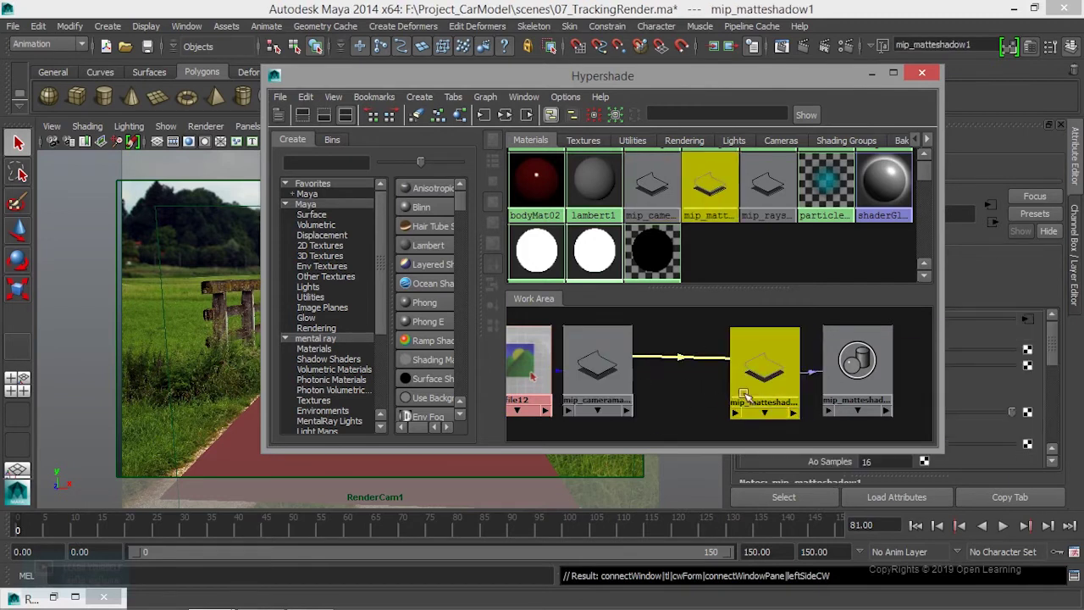
pyautogui.moveTo(834, 372); pyautogui.dragTo(860, 373)
pyautogui.moveTo(763, 372); pyautogui.dragTo(811, 372)
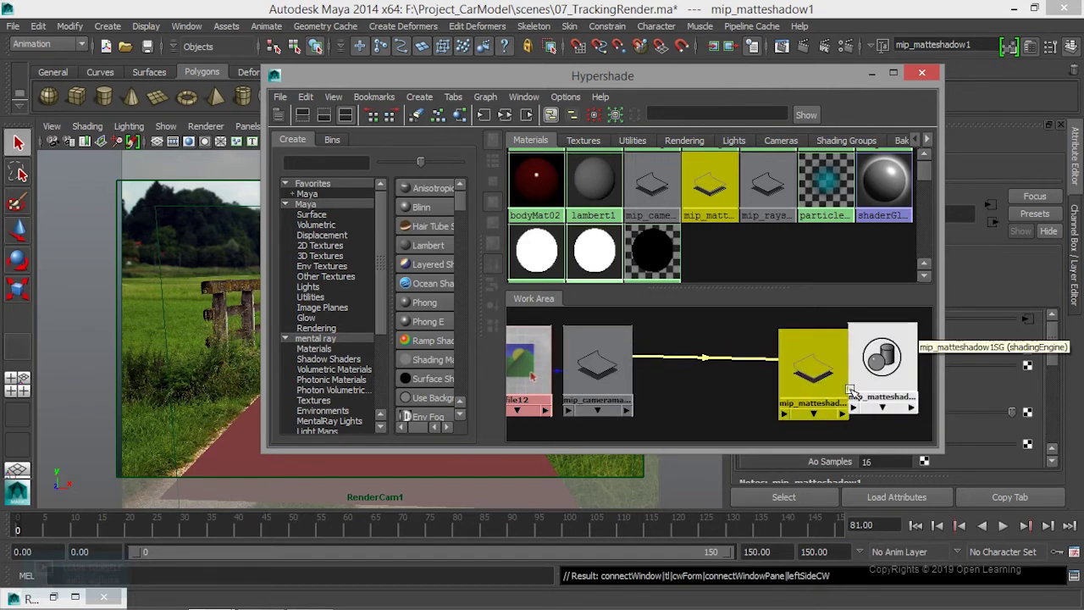
pyautogui.moveTo(811, 375); pyautogui.dragTo(799, 367)
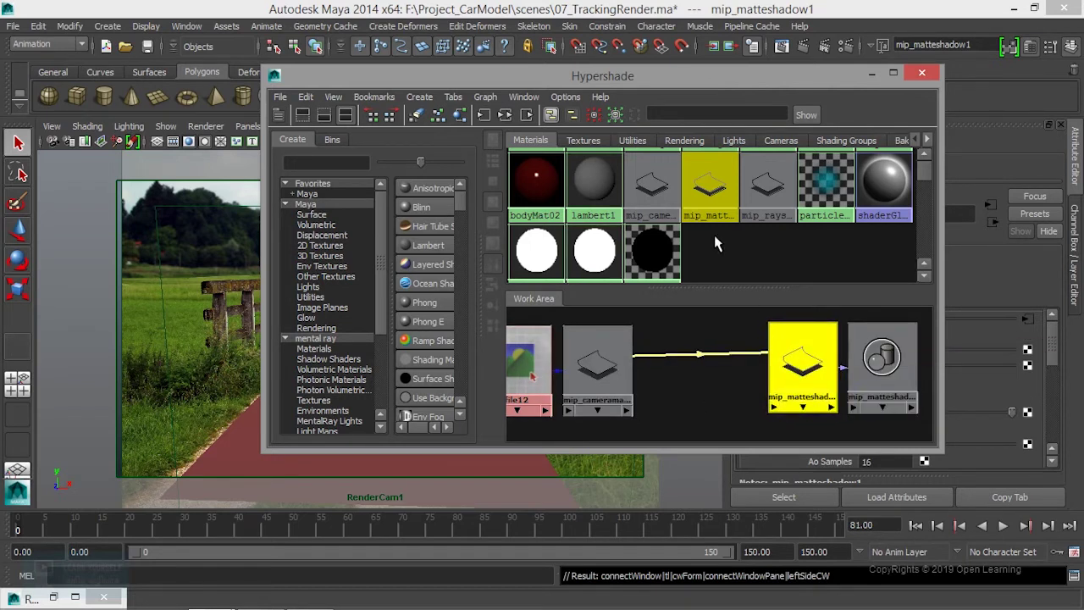
# Graph mip_cameramap1's connections and reposition mip_matteshadow1SG, mip_matteshadow1 and mip_cameramap1.
pyautogui.click(665, 204)
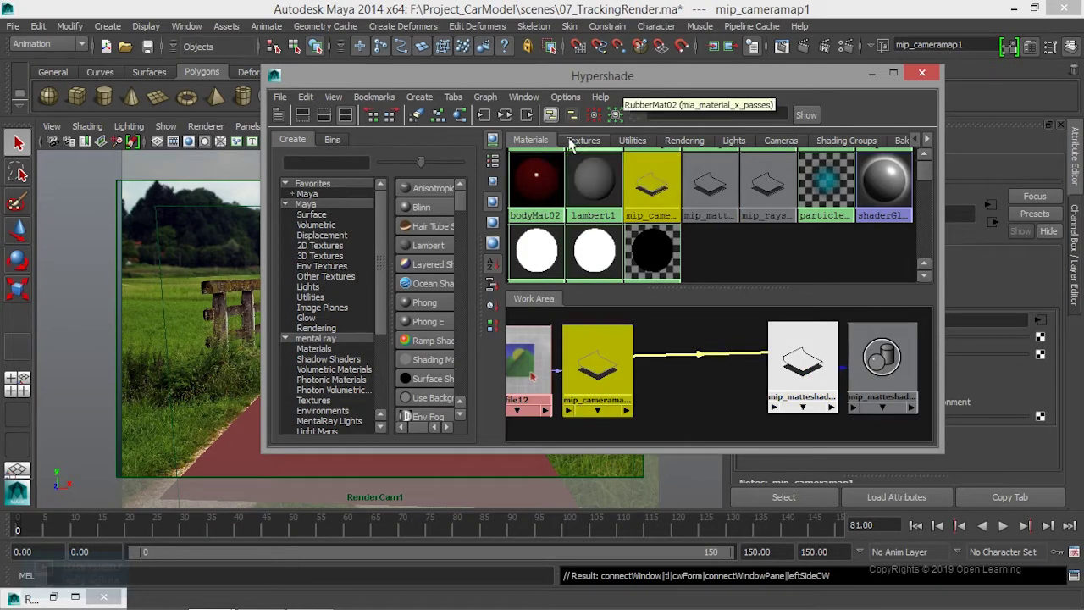
pyautogui.click(503, 114)
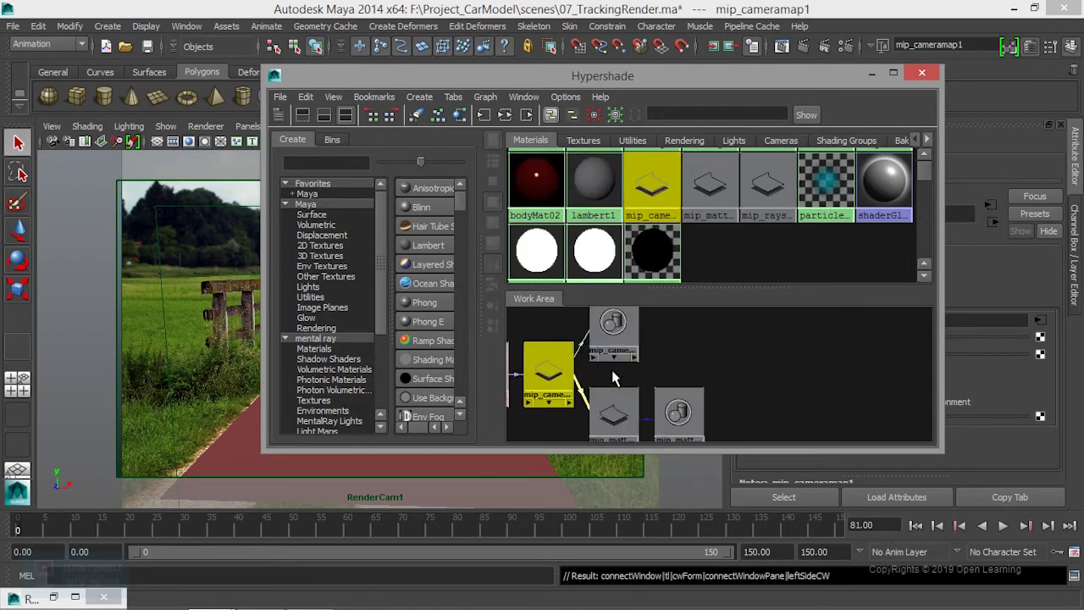
pyautogui.moveTo(658, 416); pyautogui.dragTo(800, 402)
pyautogui.moveTo(608, 414); pyautogui.dragTo(715, 384)
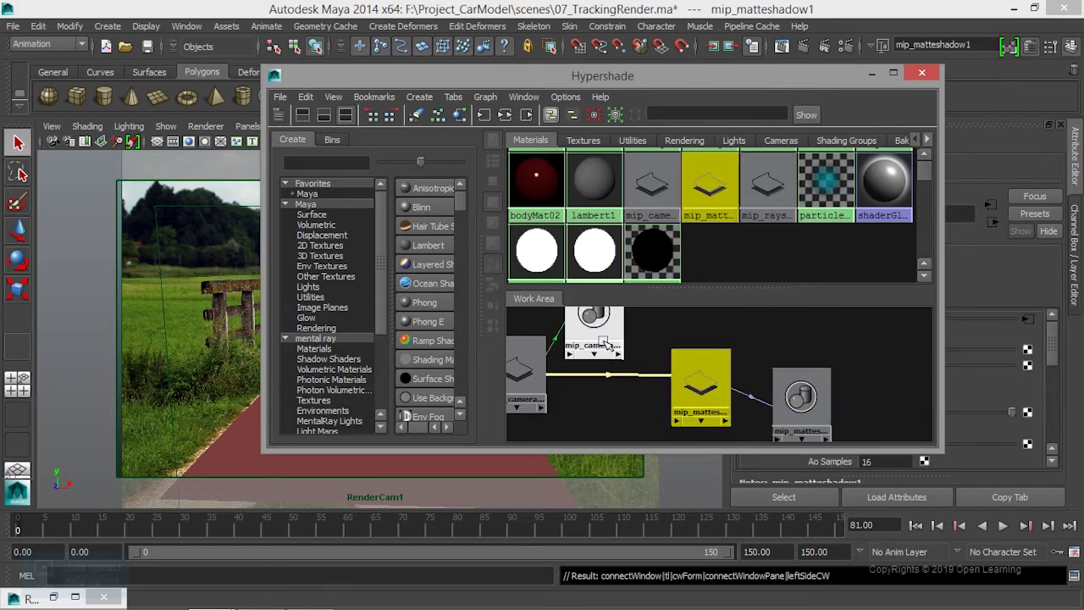
pyautogui.moveTo(601, 340); pyautogui.dragTo(618, 337)
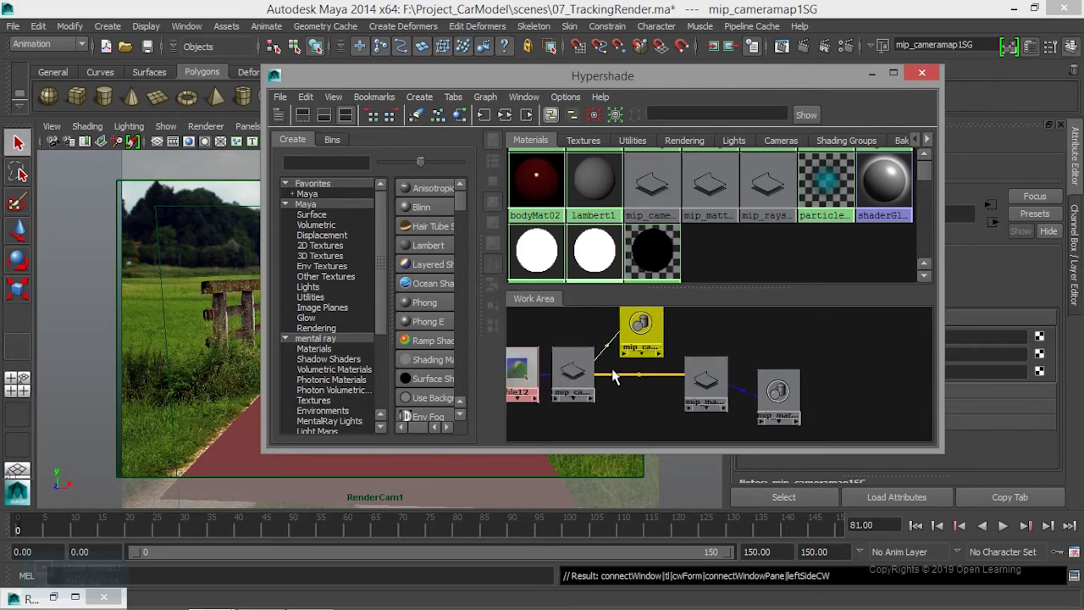
pyautogui.click(675, 380)
# List the mental ray Environments nodes, widen the Hypershade, and shift file12 and mip_cameramap1 left.
pyautogui.click(334, 318)
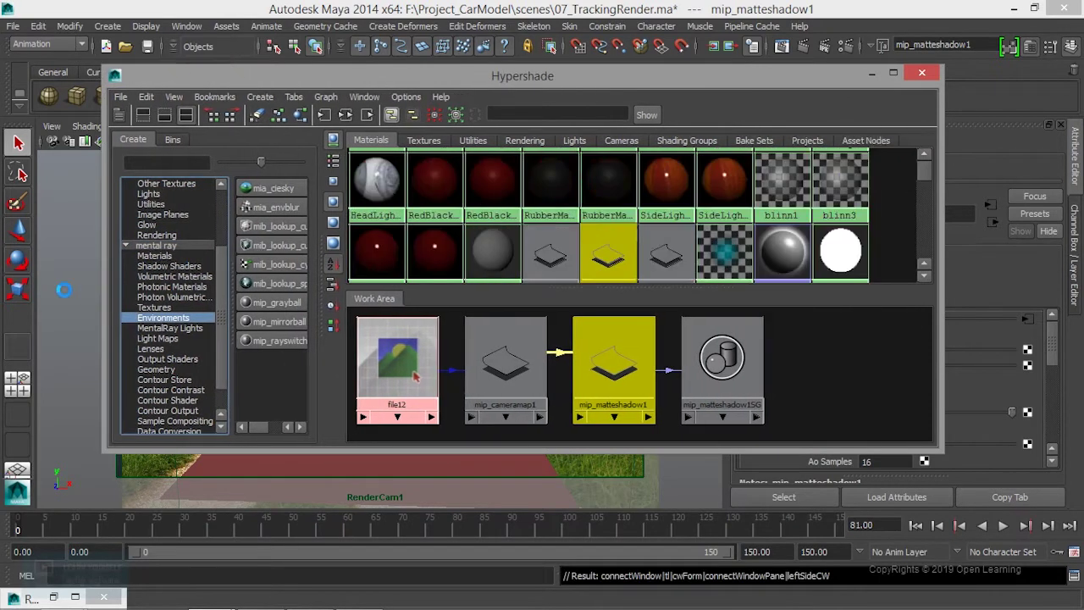
pyautogui.moveTo(264, 269); pyautogui.dragTo(44, 270)
pyautogui.moveTo(262, 268); pyautogui.dragTo(480, 267)
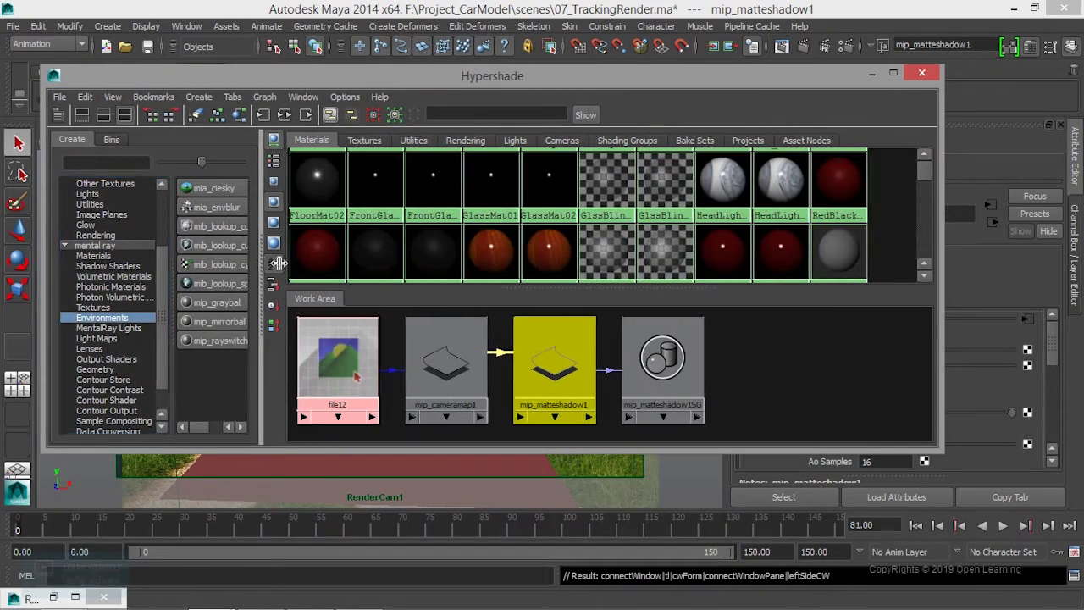
pyautogui.scroll(-2, 687, 388)
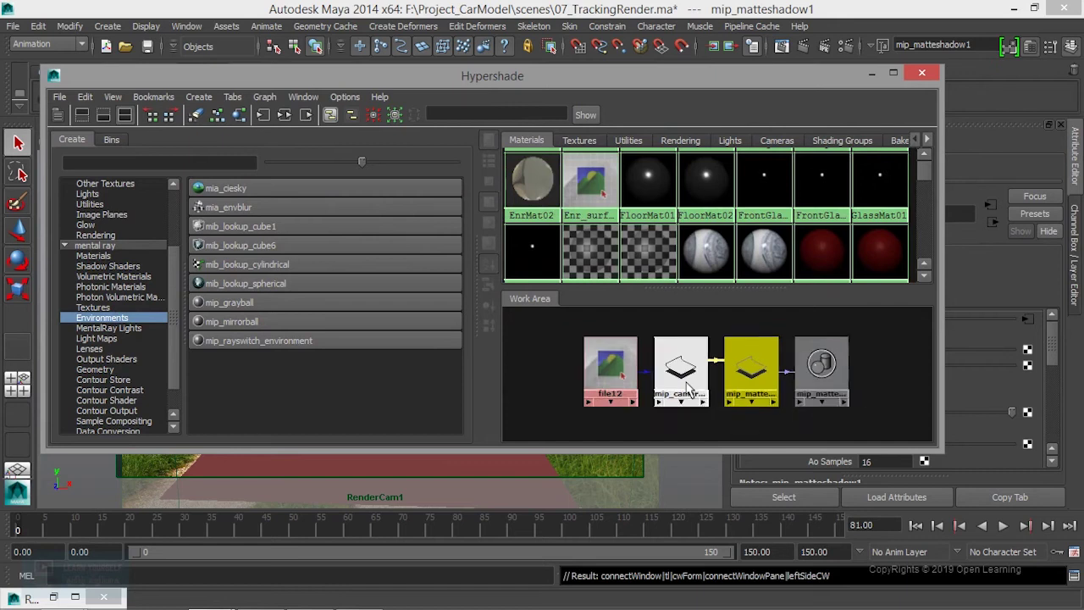
pyautogui.moveTo(586, 330); pyautogui.dragTo(701, 422)
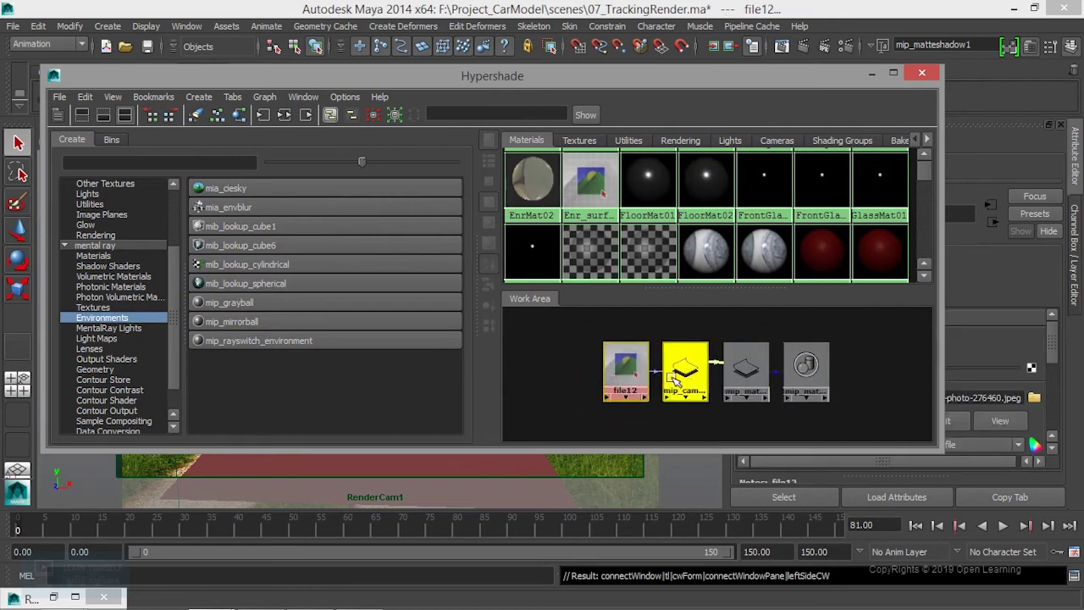
pyautogui.moveTo(685, 369); pyautogui.dragTo(614, 365)
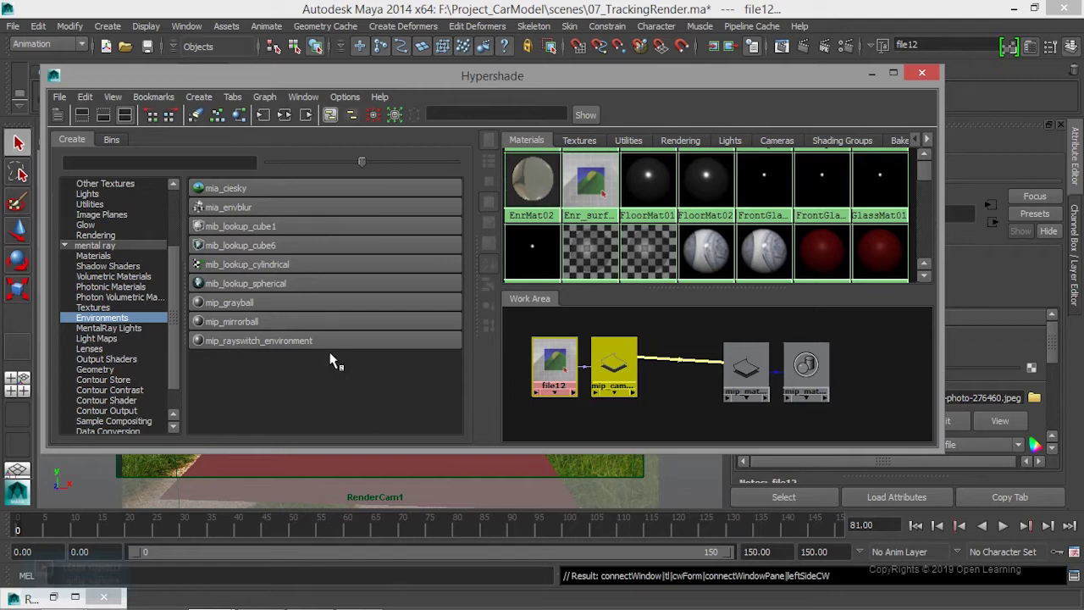
# Create a mip_rayswitch_environment node and place it below the cameramap-to-matteshadow connection.
pyautogui.click(284, 341)
pyautogui.moveTo(525, 339); pyautogui.dragTo(683, 412)
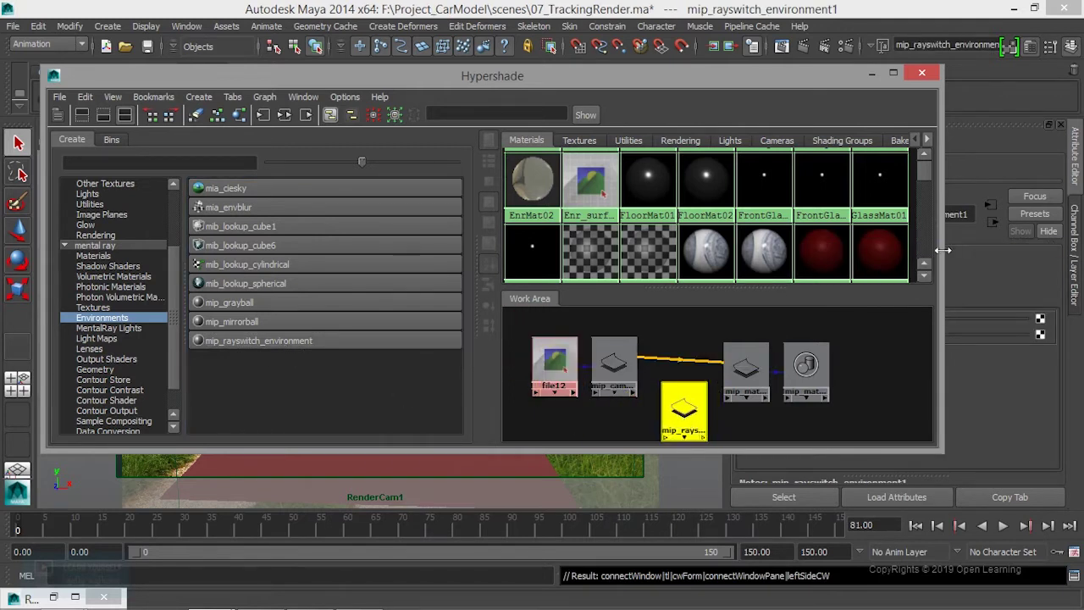
pyautogui.moveTo(942, 248); pyautogui.dragTo(770, 240)
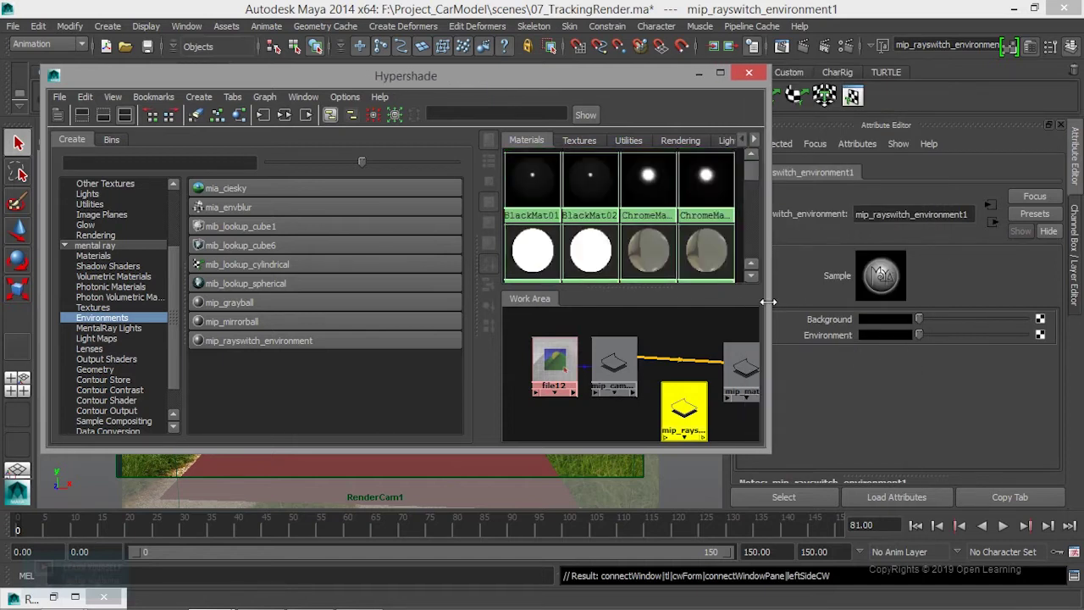
pyautogui.moveTo(768, 301); pyautogui.dragTo(872, 301)
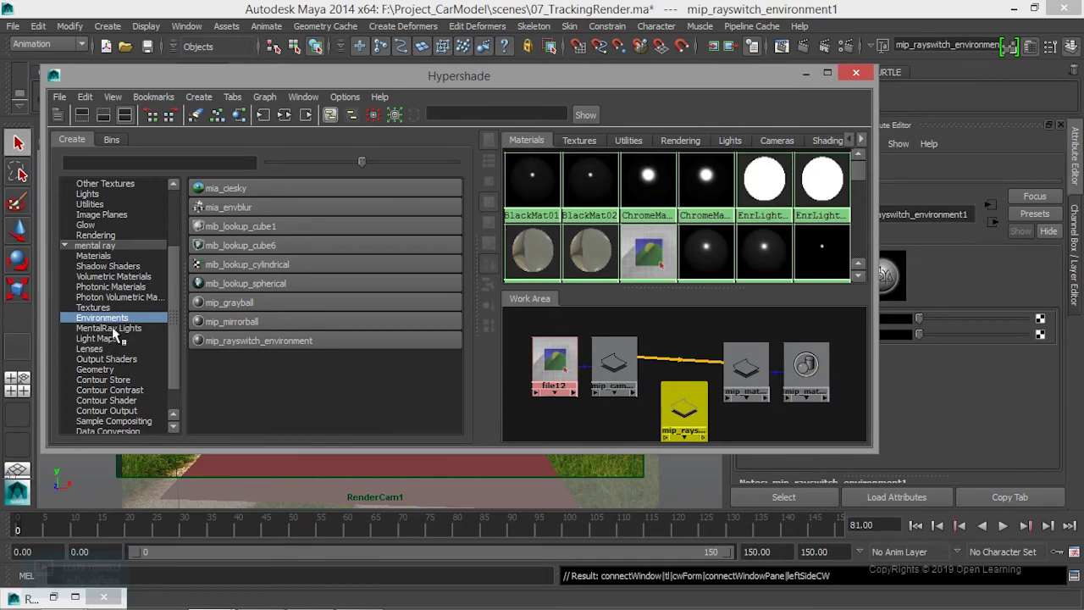
pyautogui.click(133, 432)
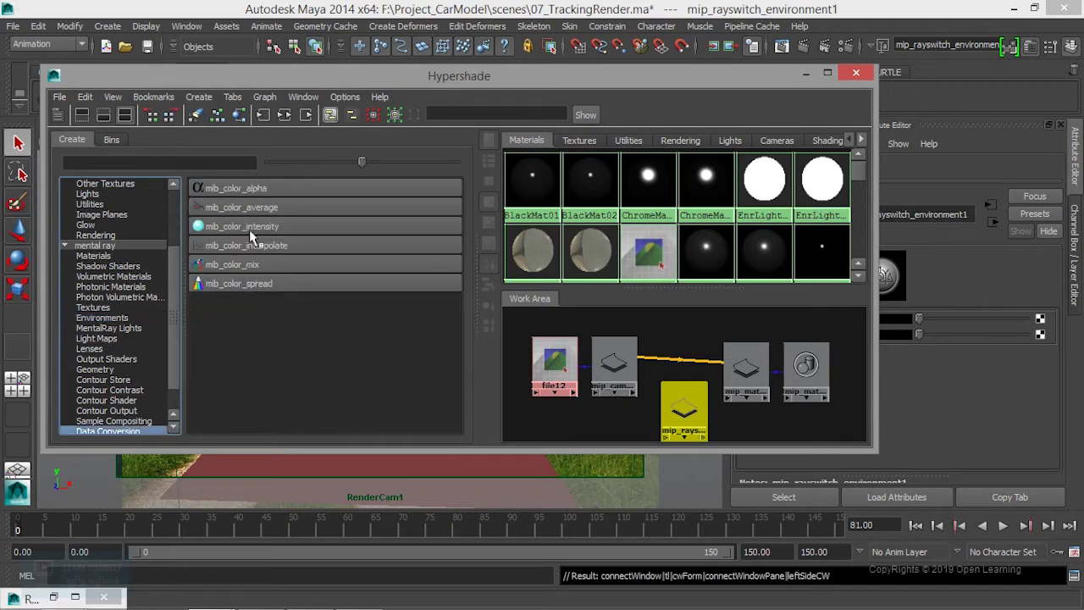
# Create a mib_color_alpha node above the connection and collapse the Create and swatch panels.
pyautogui.click(252, 188)
pyautogui.moveTo(521, 385); pyautogui.dragTo(680, 339)
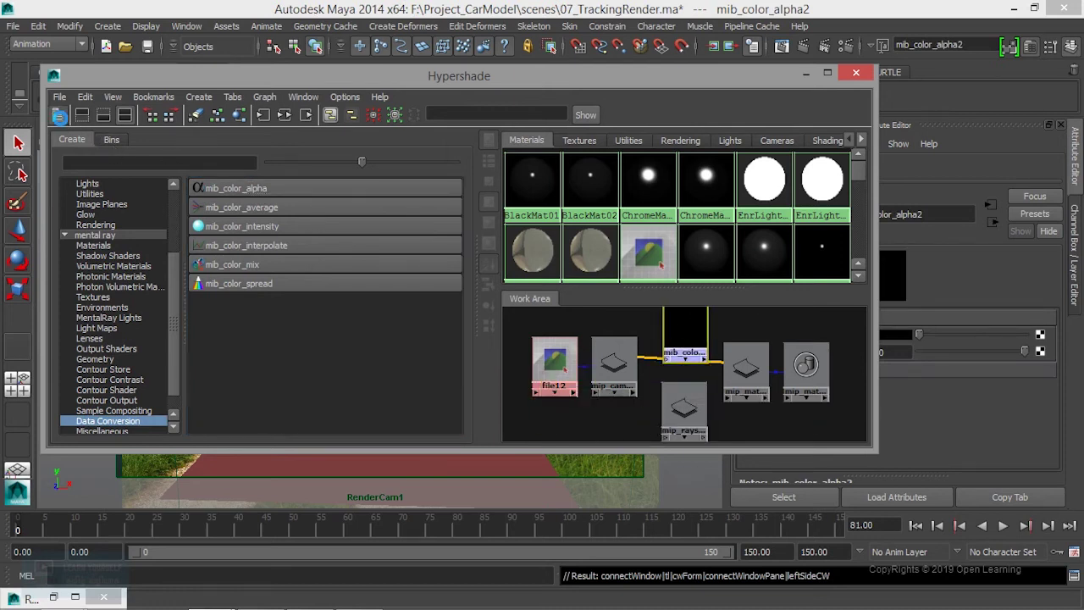
pyautogui.click(58, 115)
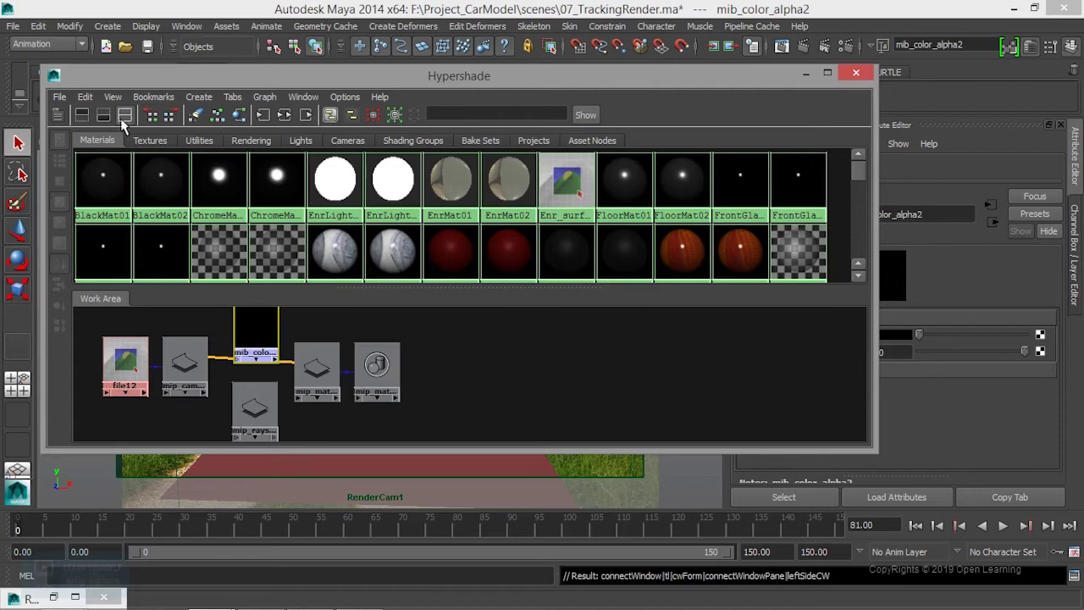
pyautogui.click(81, 115)
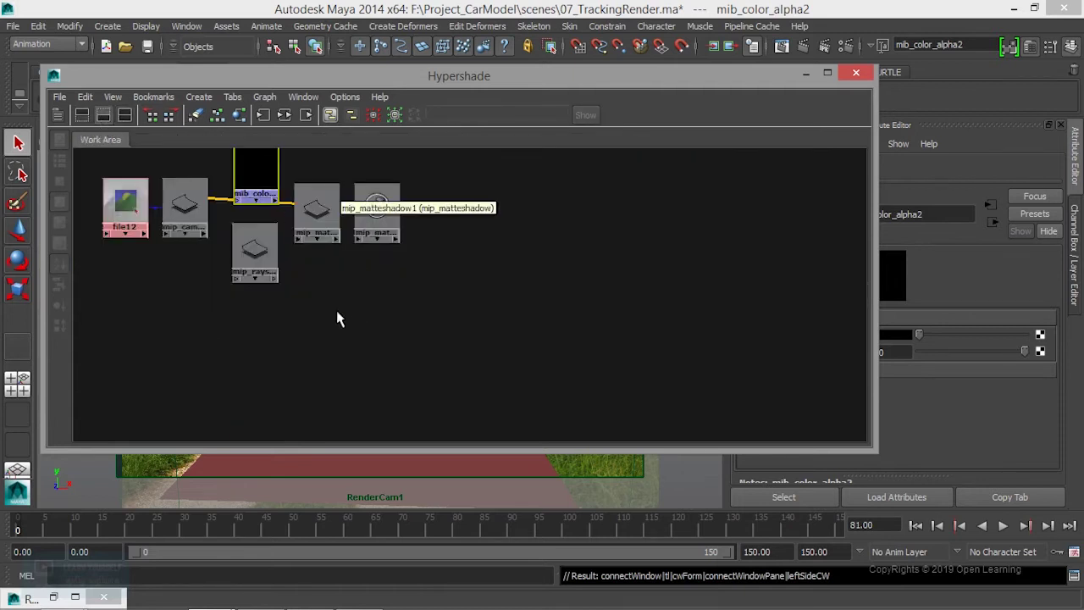
pyautogui.scroll(2, 333, 322)
pyautogui.scroll(1, 334, 322)
pyautogui.scroll(-1, 334, 325)
pyautogui.moveTo(337, 329)
pyautogui.keyDown('alt'); pyautogui.mouseDown(button='middle')
pyautogui.moveTo(467, 392)
pyautogui.moveTo(491, 370)
pyautogui.mouseUp(button='middle'); pyautogui.keyUp('alt')
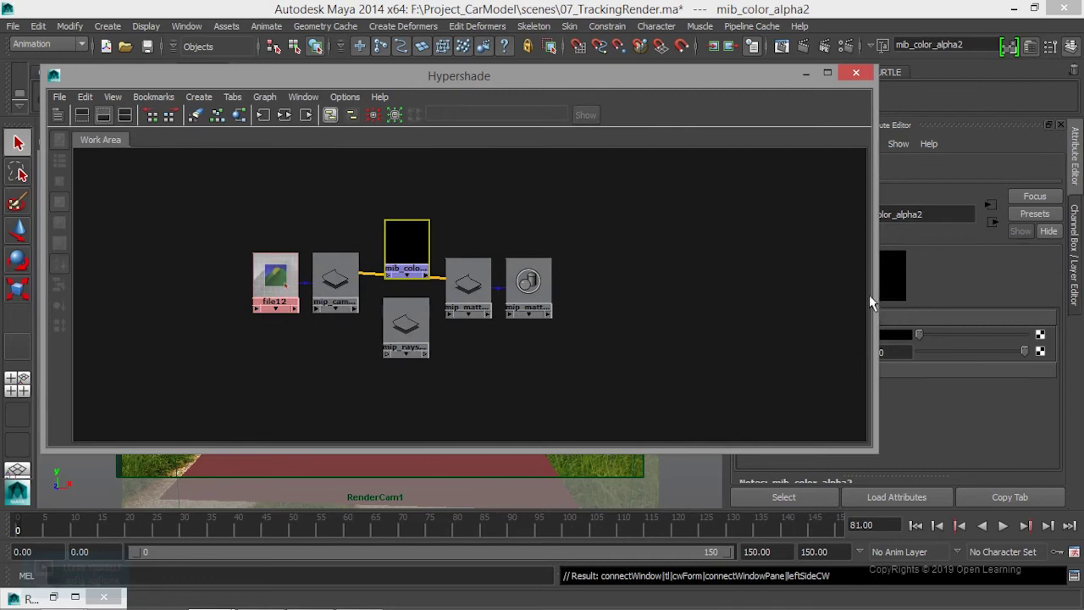
# Move mib_color_alpha up and left and set its Factor to 0.
pyautogui.moveTo(874, 296); pyautogui.dragTo(609, 296)
pyautogui.scroll(-1, 336, 343)
pyautogui.scroll(2, 347, 364)
pyautogui.keyDown('alt'); pyautogui.moveTo(487, 379); pyautogui.dragTo(348, 372, button='middle'); pyautogui.keyUp('alt')
pyautogui.moveTo(295, 242); pyautogui.dragTo(280, 221)
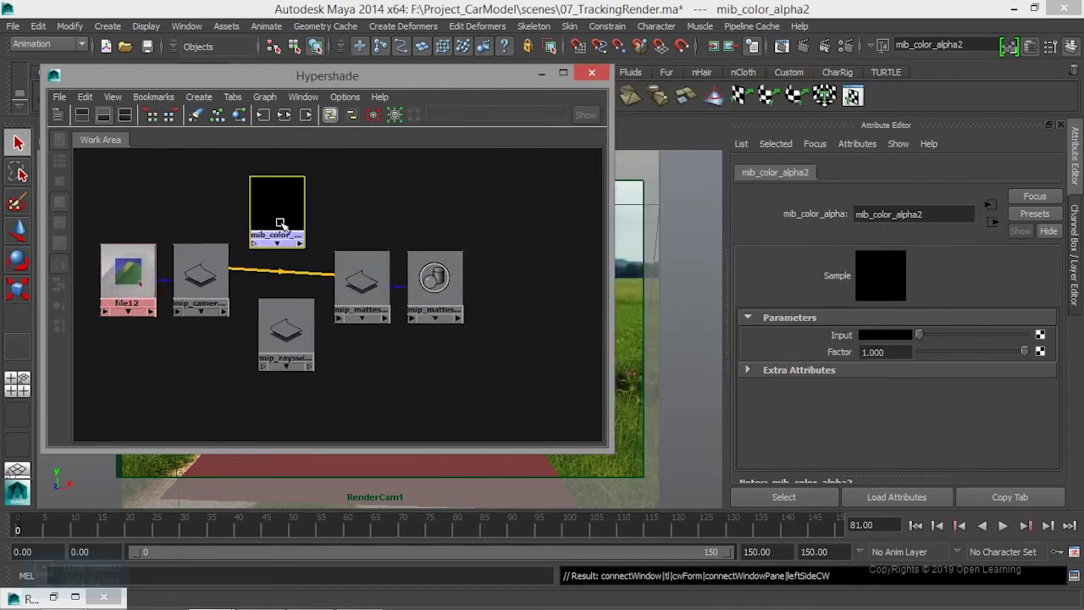
pyautogui.moveTo(1024, 351); pyautogui.dragTo(881, 352)
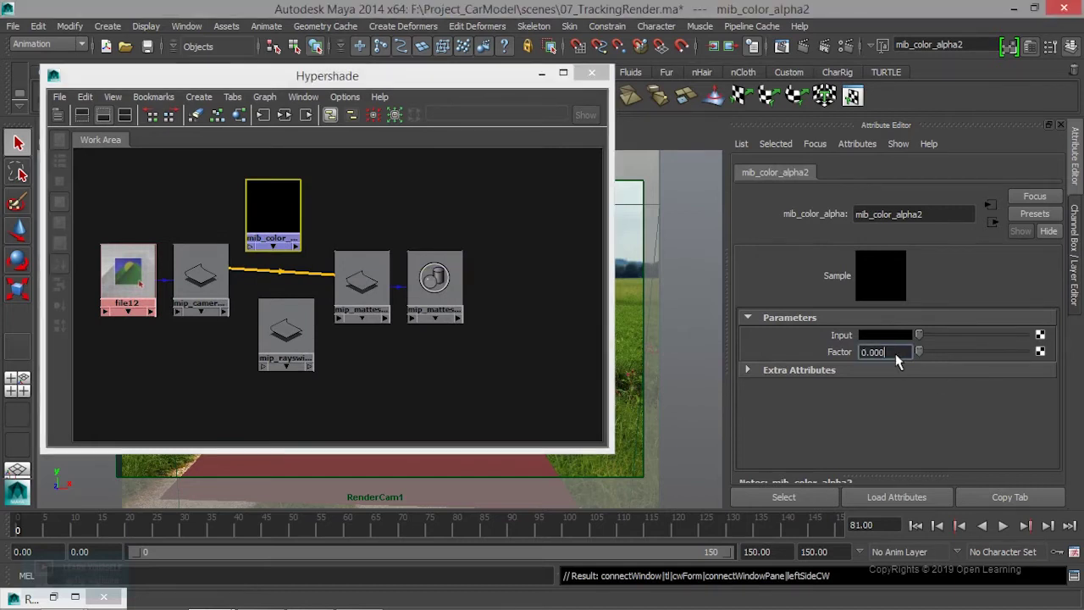
# Shift the shading group, mip_matteshadow and mip_rayswitch nodes into place and inspect their attributes.
pyautogui.moveTo(434, 279); pyautogui.dragTo(462, 279)
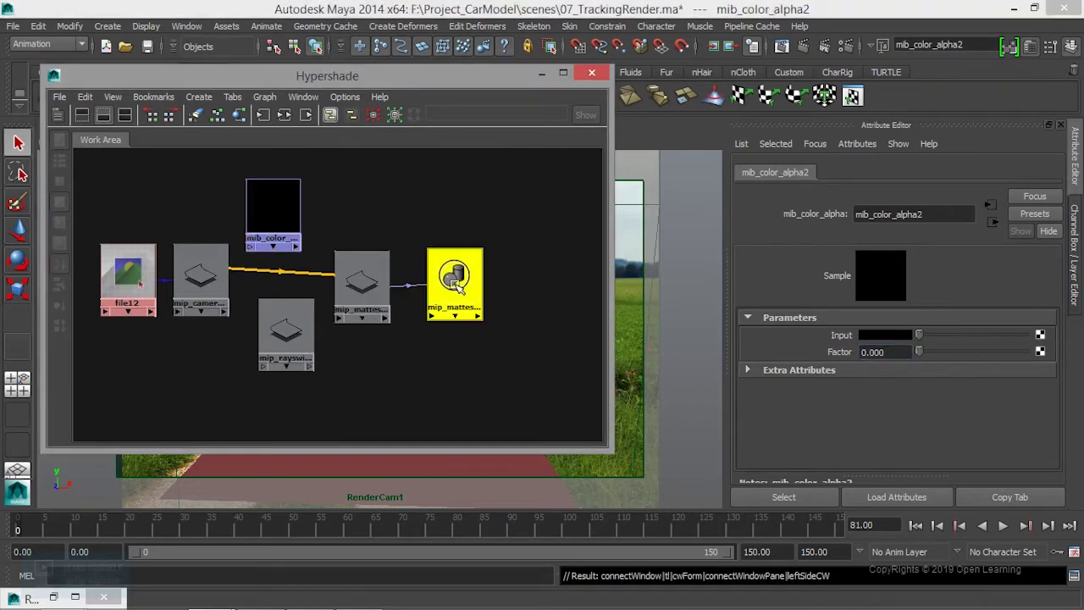
pyautogui.moveTo(362, 279); pyautogui.dragTo(387, 280)
pyautogui.moveTo(280, 346); pyautogui.dragTo(285, 345)
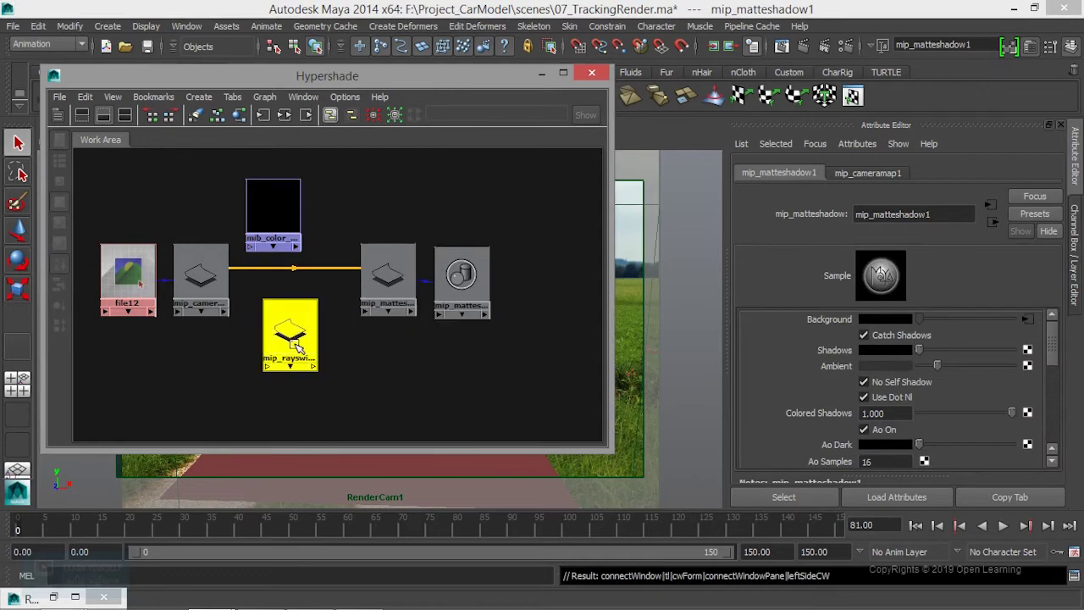
pyautogui.click(201, 280)
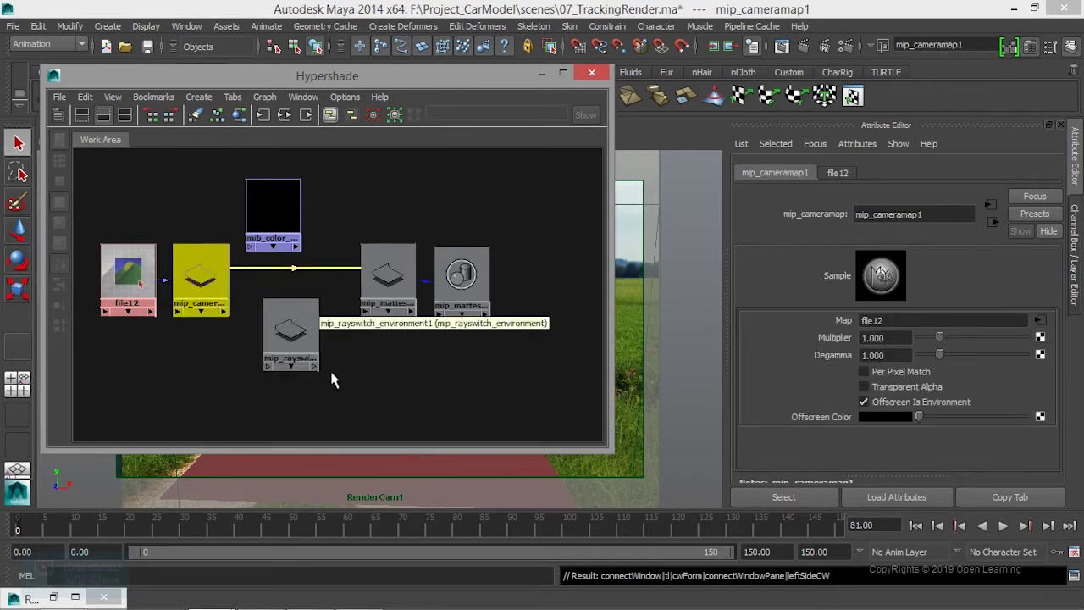
pyautogui.click(286, 354)
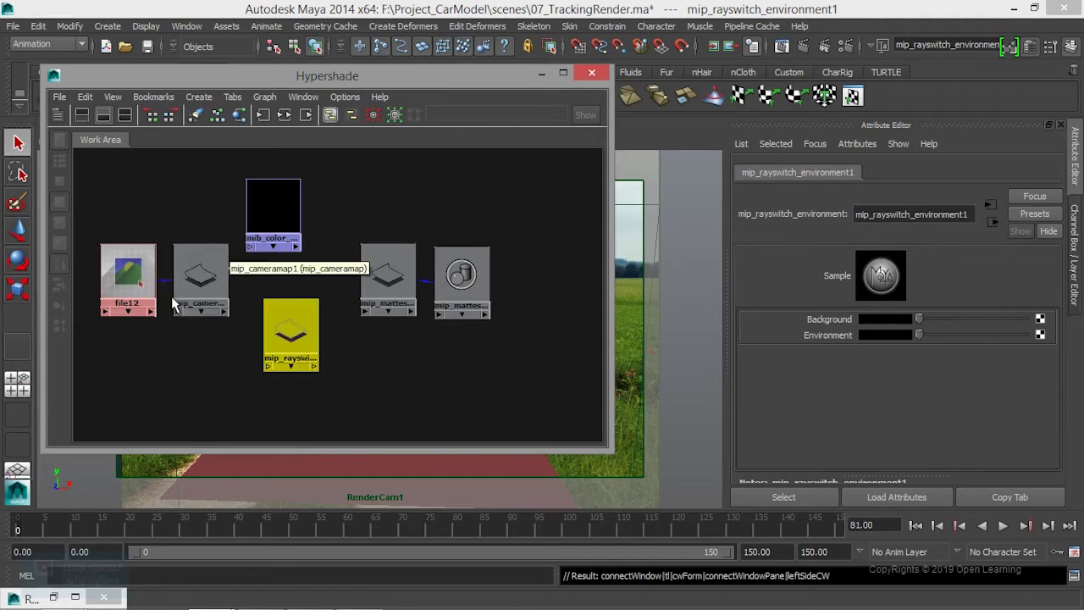
# Link mip_cameramap1 to the rayswitch's Environment input, undoing a mistaken Background connection first.
pyautogui.click(313, 269)
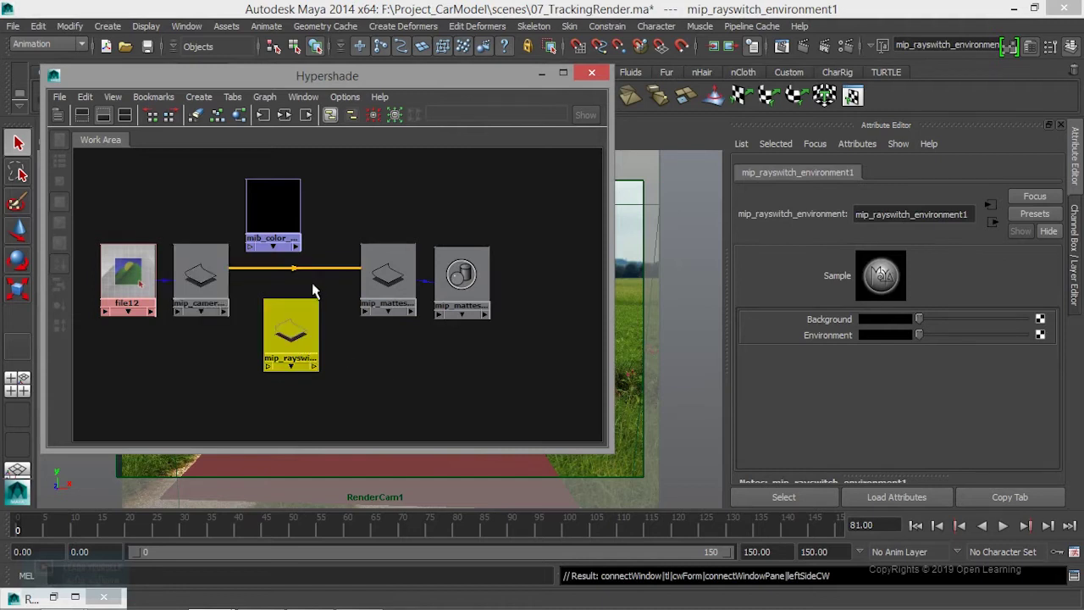
pyautogui.moveTo(308, 269)
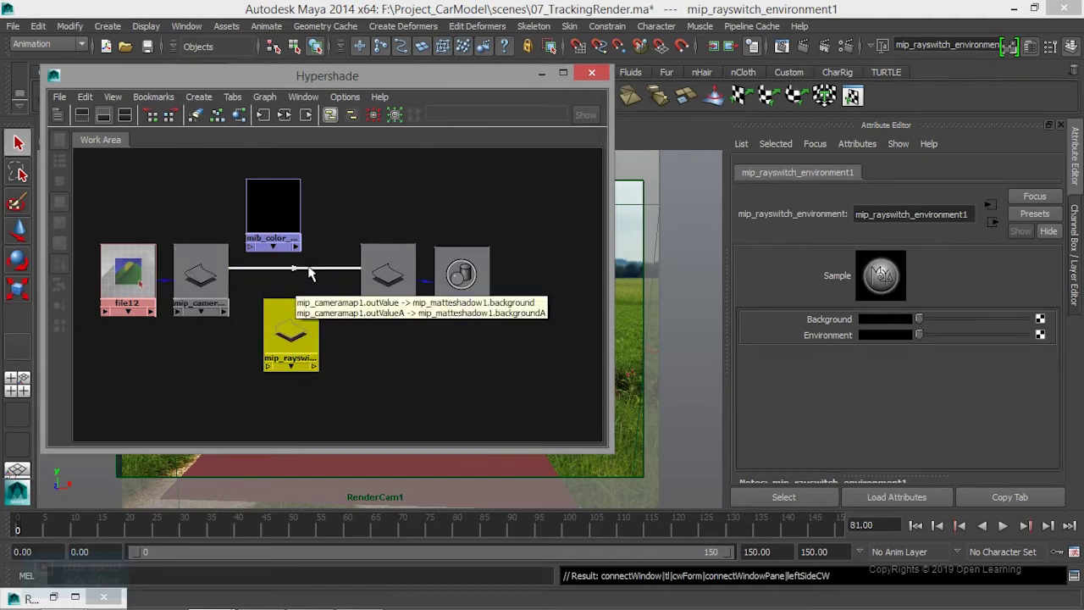
pyautogui.moveTo(201, 275); pyautogui.dragTo(809, 330, button='middle')
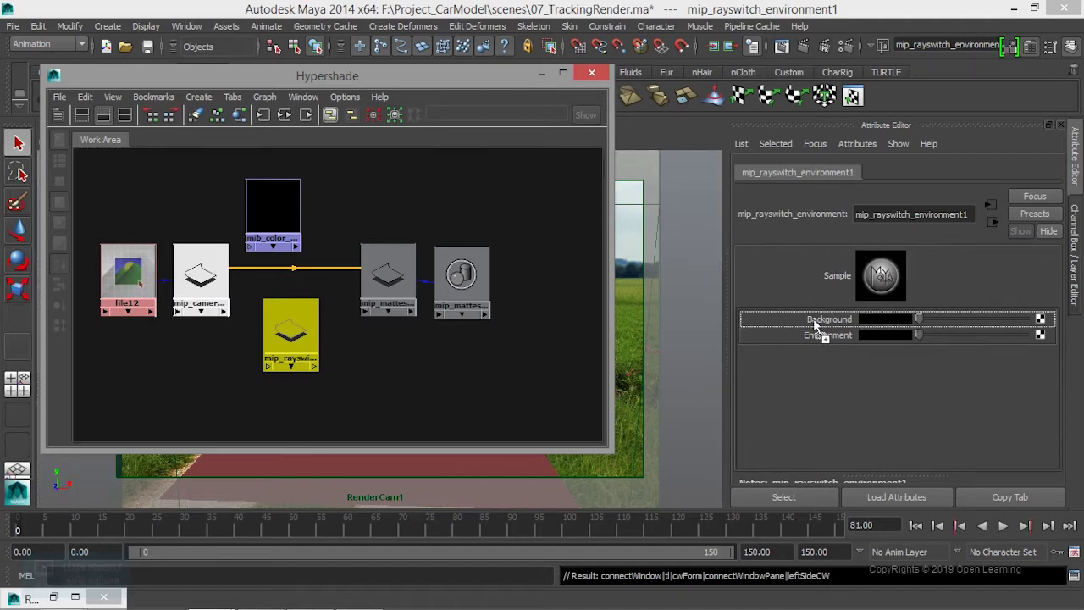
pyautogui.moveTo(813, 318); pyautogui.dragTo(813, 318, button='middle')
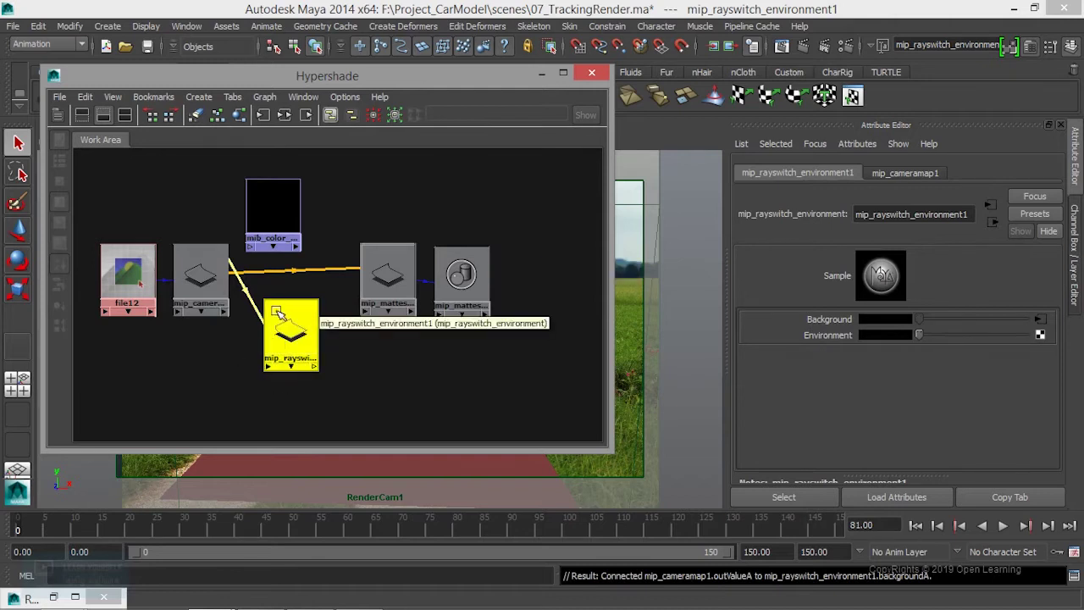
pyautogui.hotkey('ctrl', 'z')
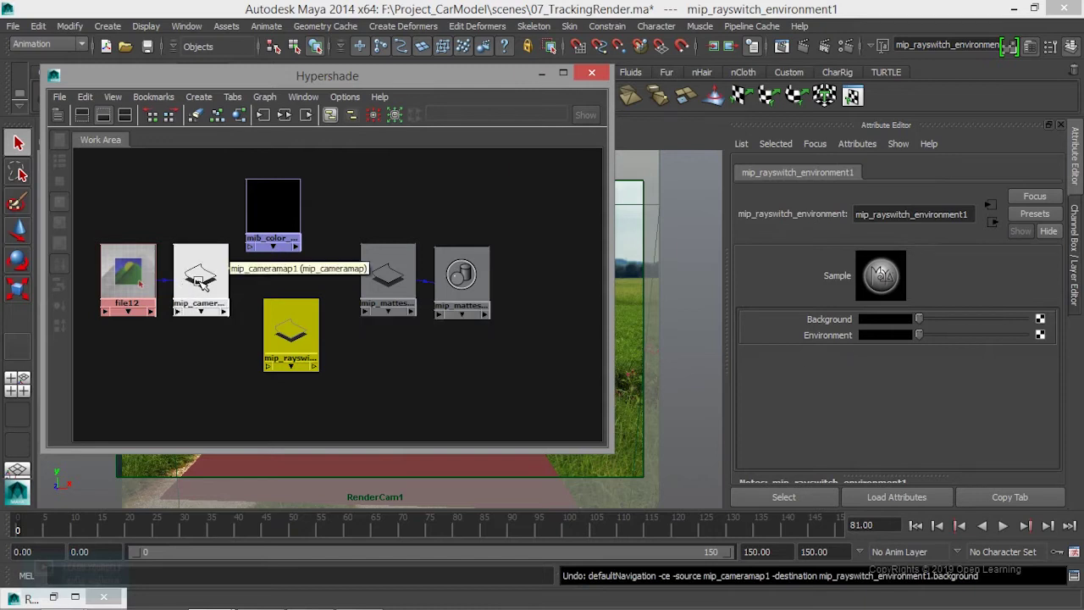
pyautogui.moveTo(200, 281)
pyautogui.mouseDown(button='middle')
pyautogui.moveTo(828, 349)
pyautogui.moveTo(829, 335)
pyautogui.mouseUp(button='middle')
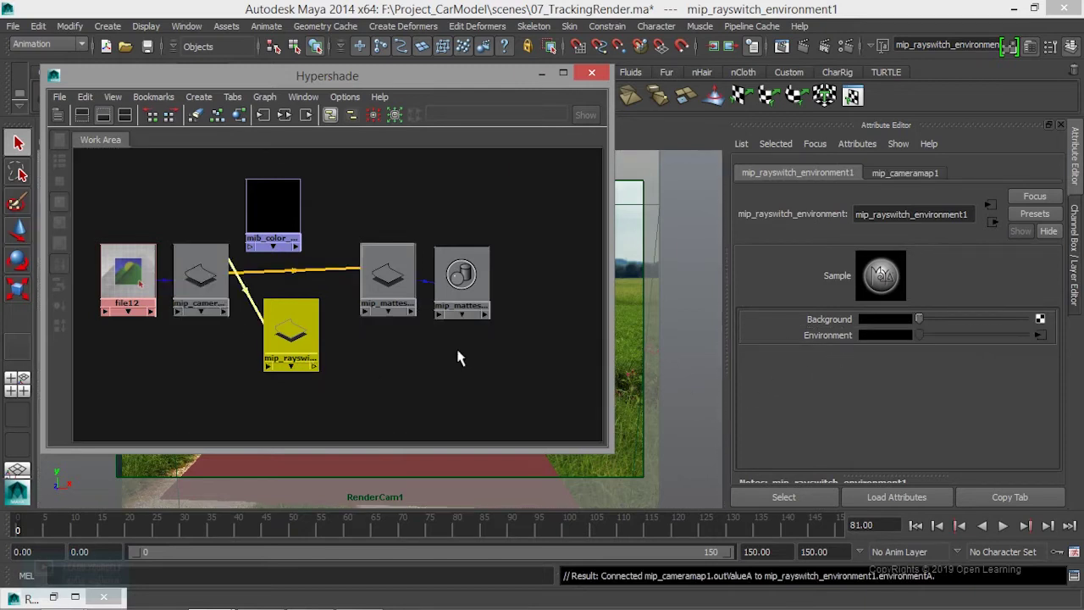
pyautogui.click(271, 211)
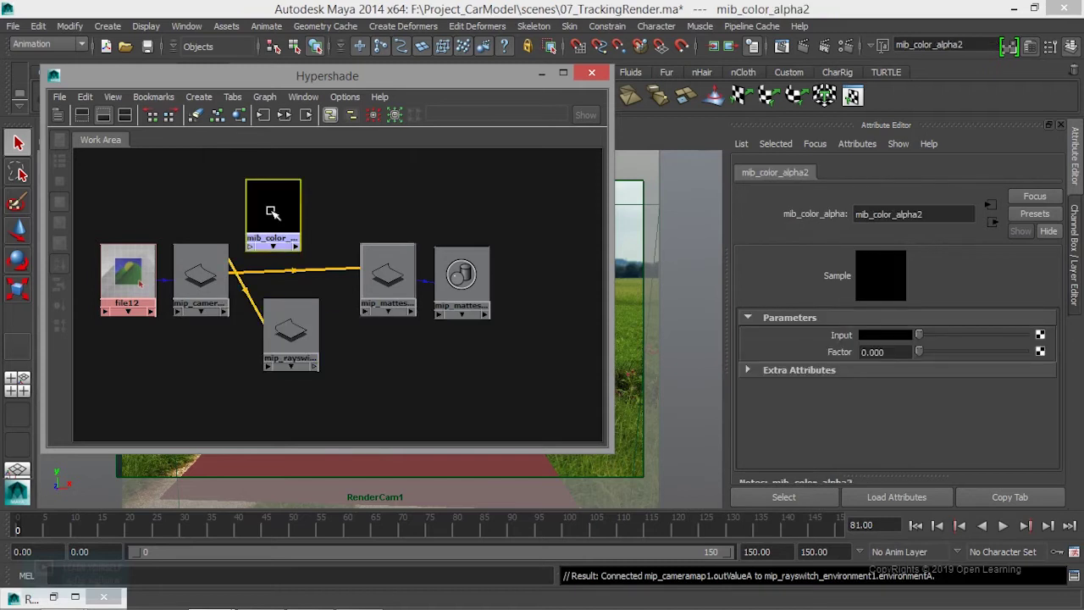
# Spread out the mip_matteshadow, shading group and rayswitch nodes in the graph.
pyautogui.moveTo(385, 279); pyautogui.dragTo(374, 283)
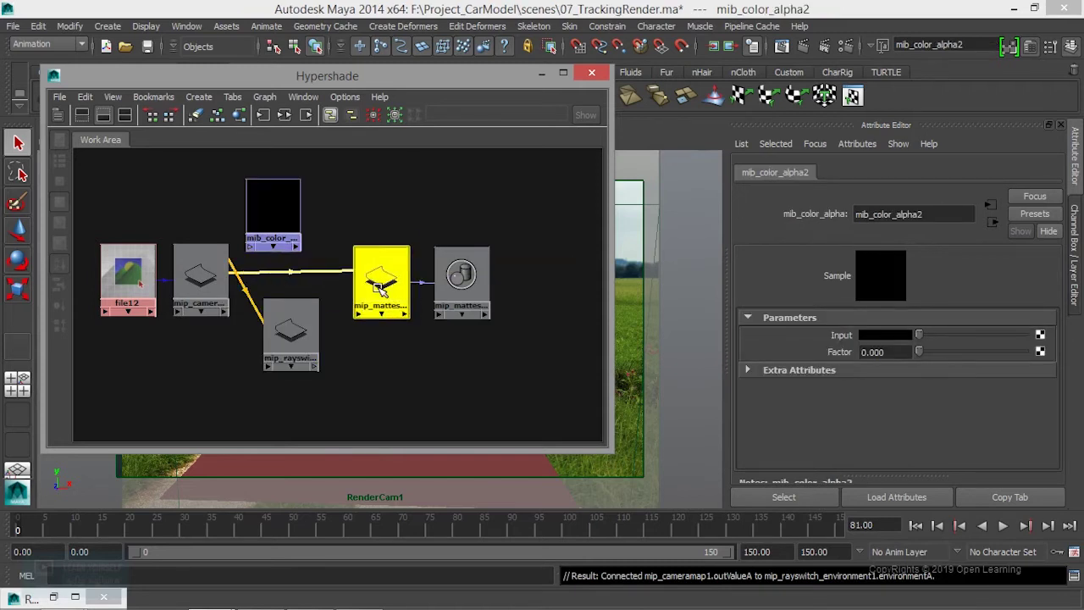
pyautogui.moveTo(451, 289); pyautogui.dragTo(482, 294)
pyautogui.moveTo(391, 280); pyautogui.dragTo(382, 282)
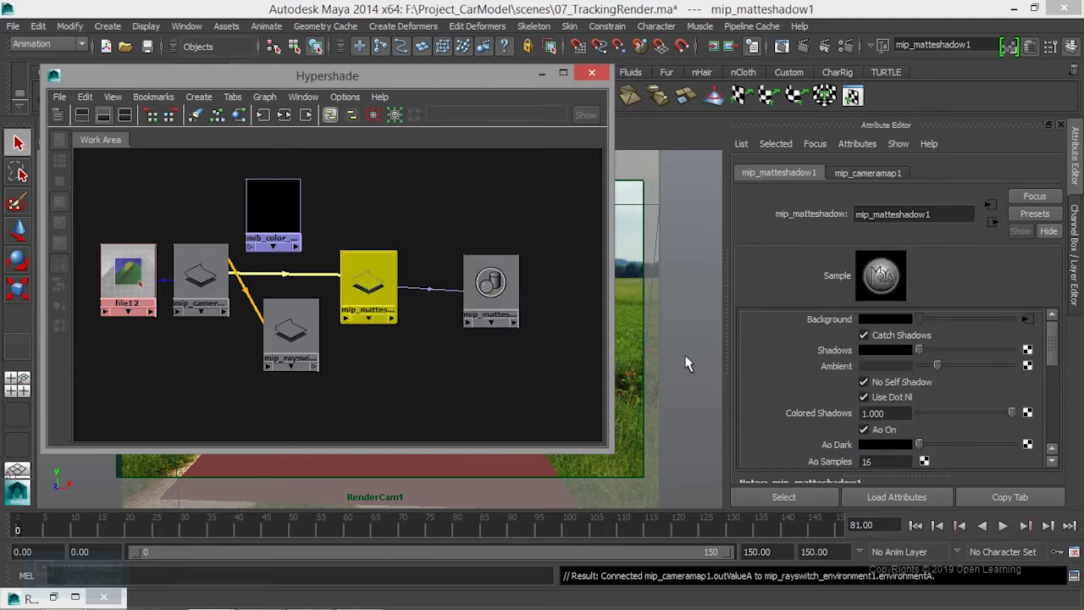
pyautogui.click(292, 334)
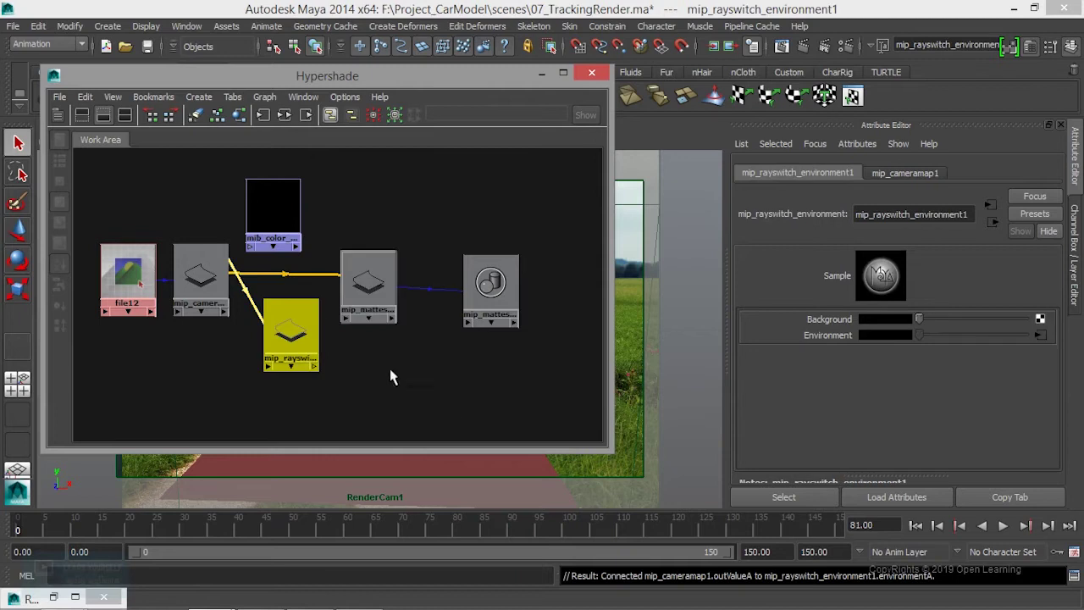
pyautogui.moveTo(488, 311); pyautogui.dragTo(529, 291)
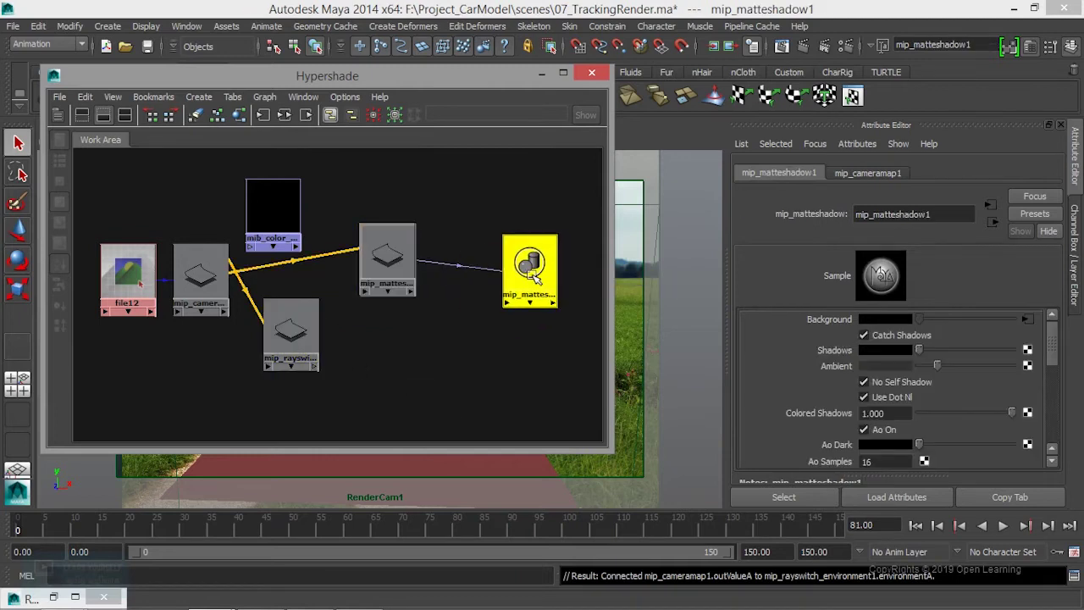
pyautogui.moveTo(387, 254); pyautogui.dragTo(419, 254)
pyautogui.moveTo(290, 334); pyautogui.dragTo(344, 333)
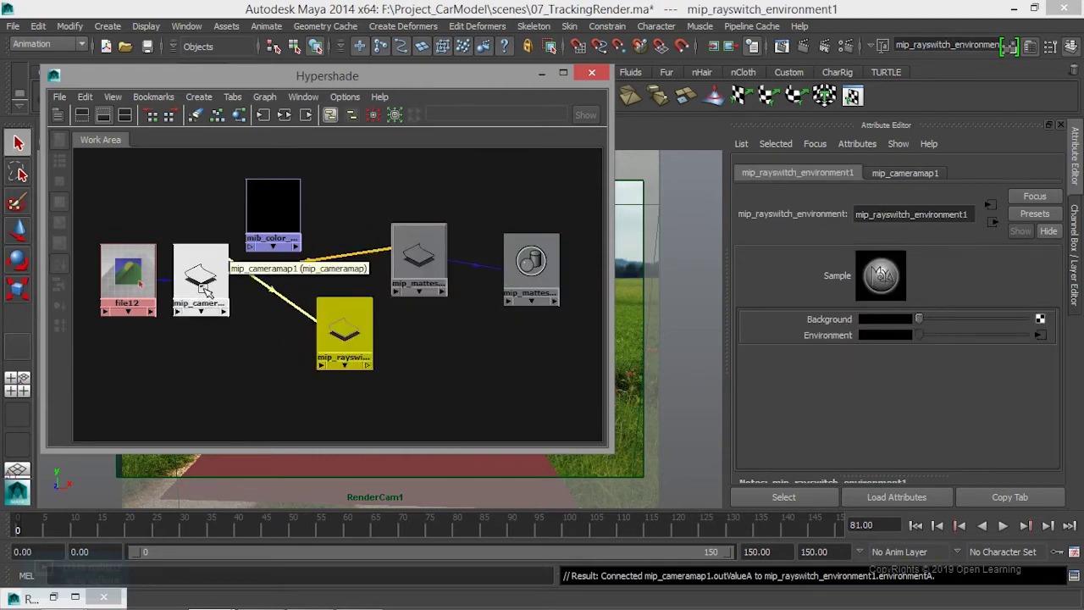
pyautogui.moveTo(343, 330); pyautogui.dragTo(350, 327)
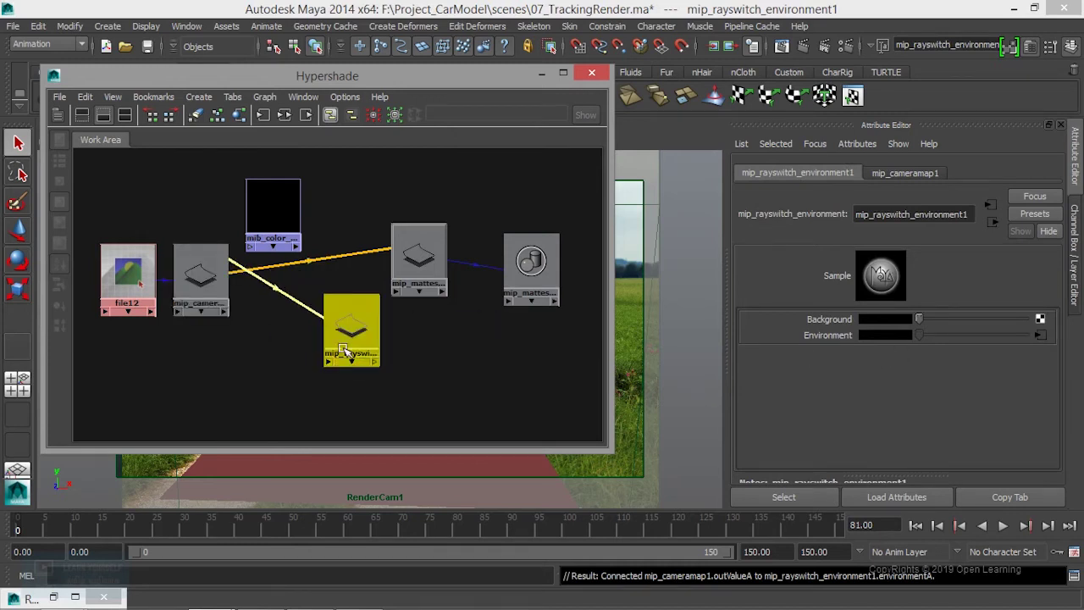
# Reposition the camera map, rayswitch, matte shadow and color alpha nodes for a cleaner layout.
pyautogui.moveTo(201, 275)
pyautogui.mouseDown()
pyautogui.moveTo(220, 337)
pyautogui.moveTo(227, 326)
pyautogui.mouseUp()
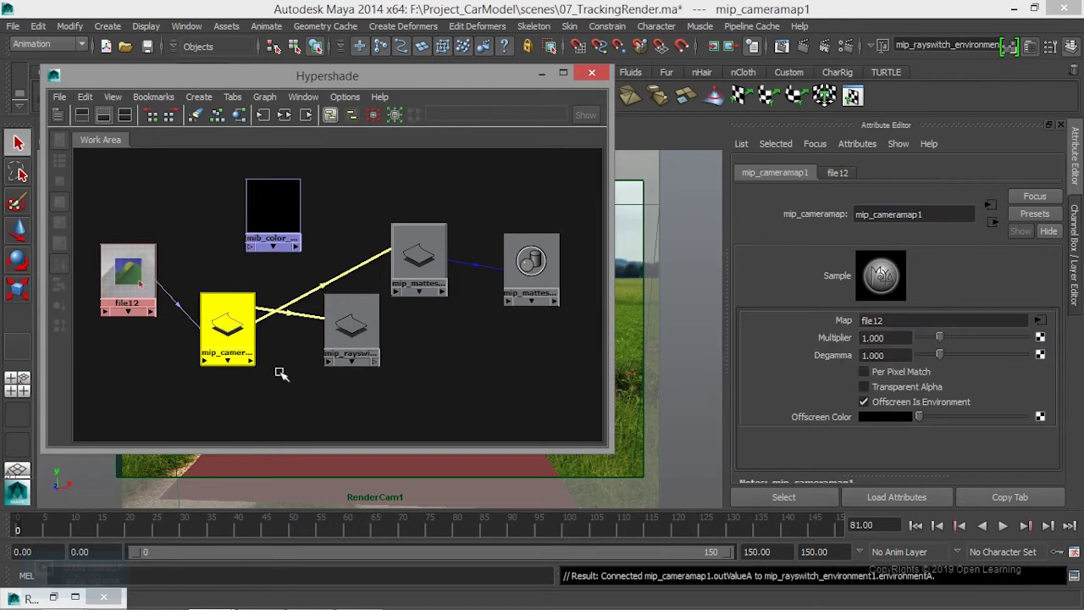
pyautogui.moveTo(337, 353); pyautogui.dragTo(337, 251)
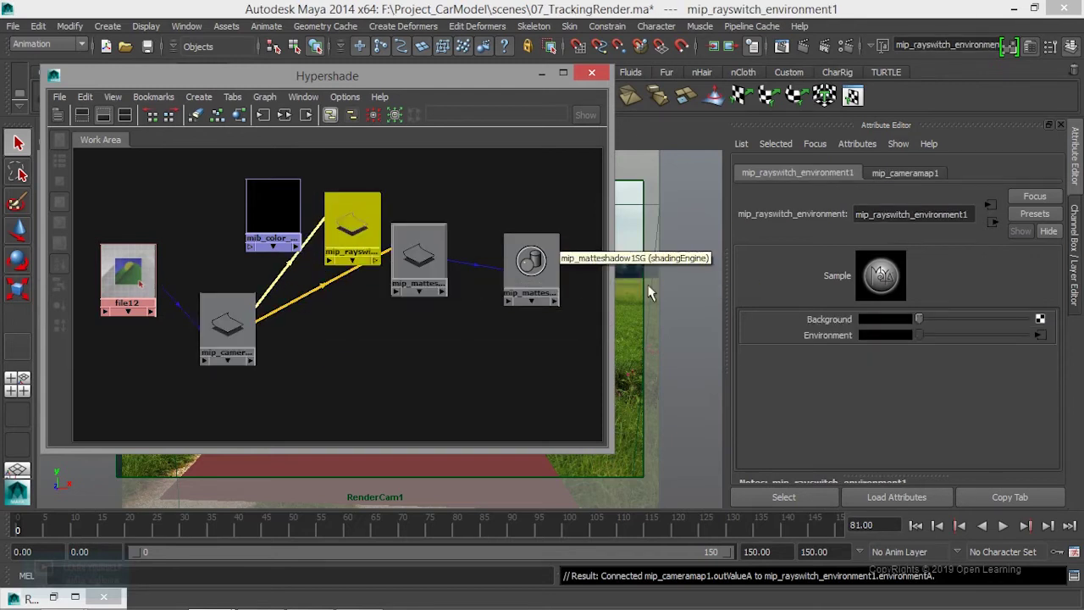
pyautogui.moveTo(419, 254); pyautogui.dragTo(441, 315)
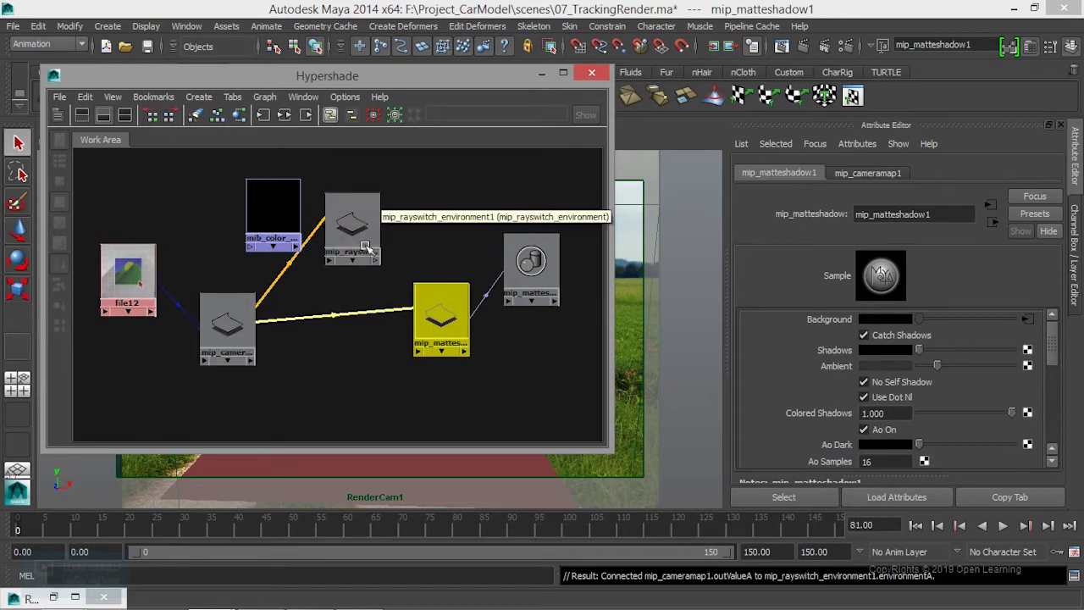
pyautogui.moveTo(370, 240); pyautogui.dragTo(364, 260)
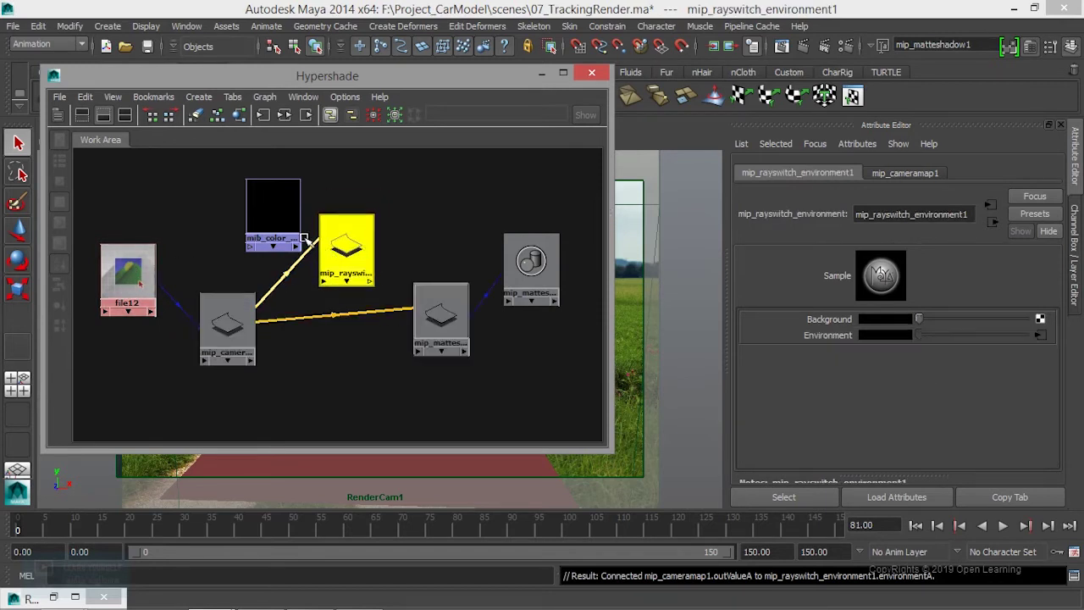
pyautogui.moveTo(276, 222); pyautogui.dragTo(253, 226)
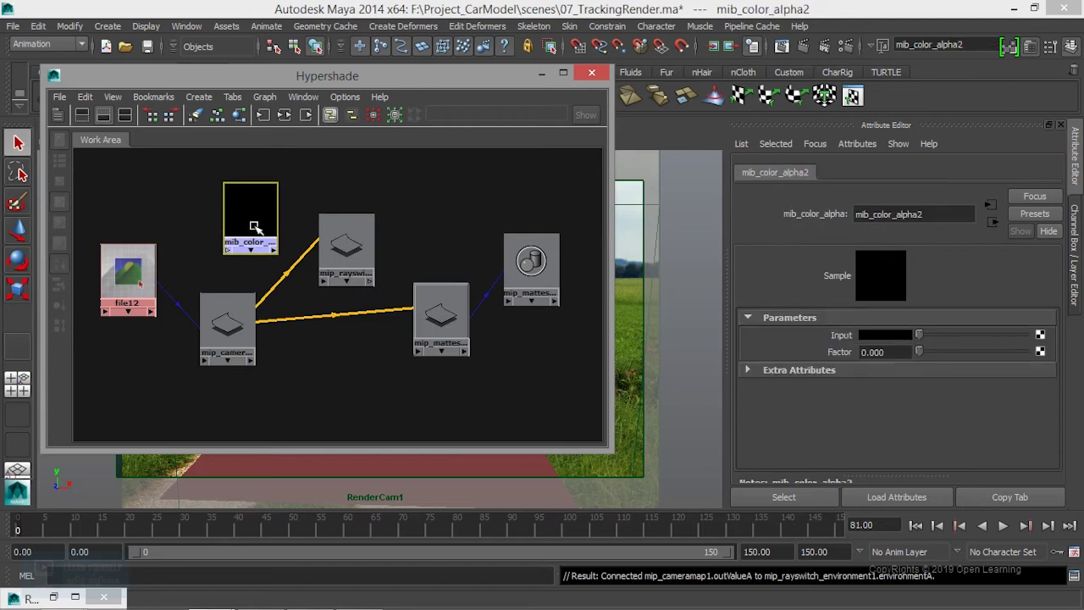
# Connect mib_color_alpha2's output to the Background input of mip_rayswitch_environment1.
pyautogui.moveTo(250, 229); pyautogui.dragTo(345, 248, button='middle')
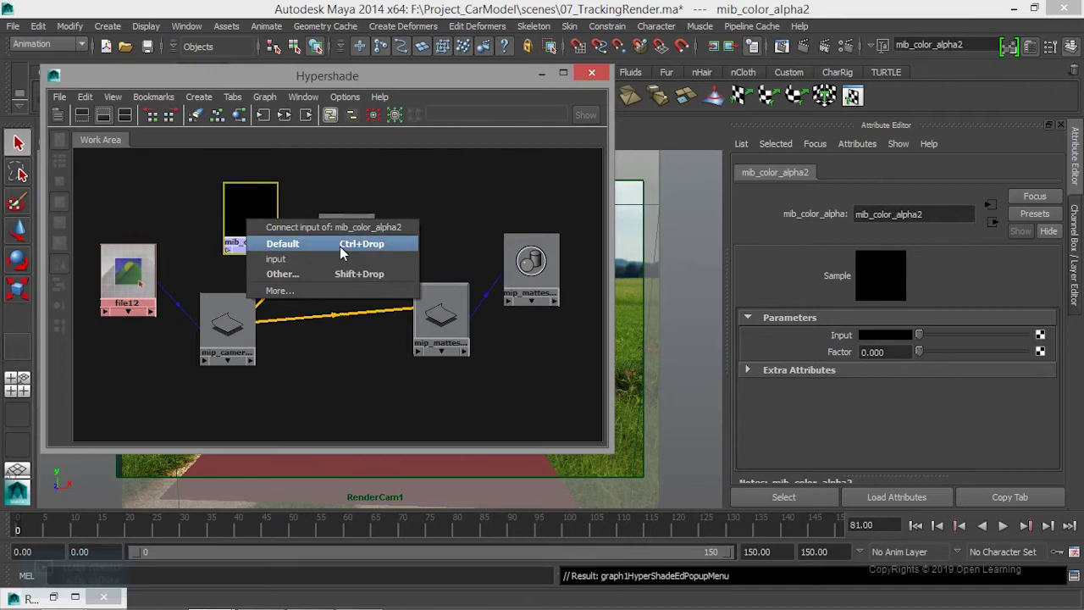
pyautogui.click(329, 176)
pyautogui.click(350, 238)
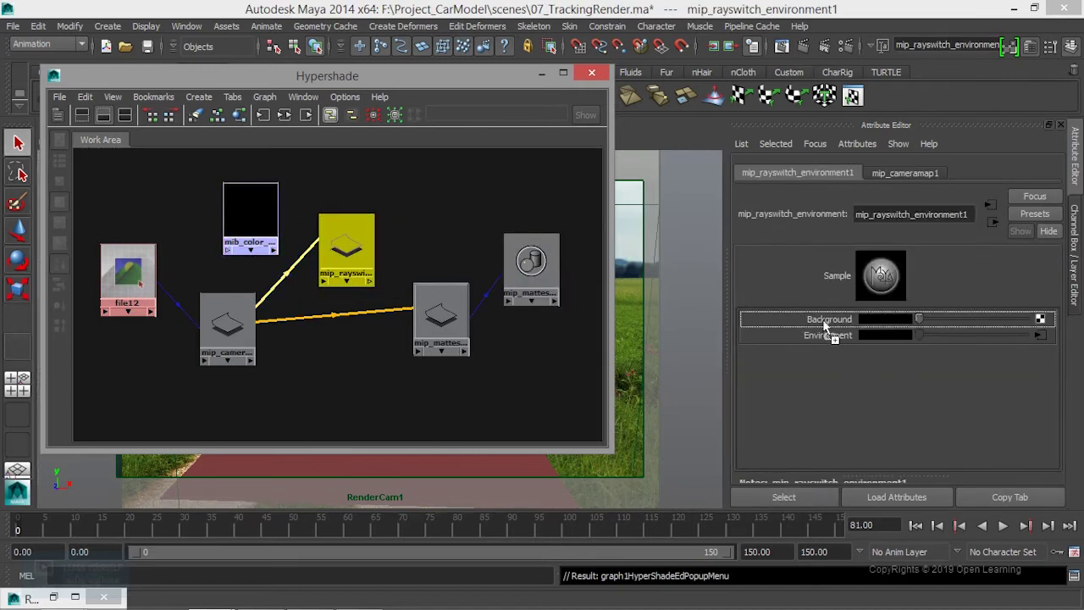
pyautogui.moveTo(723, 270); pyautogui.dragTo(834, 320, button='middle')
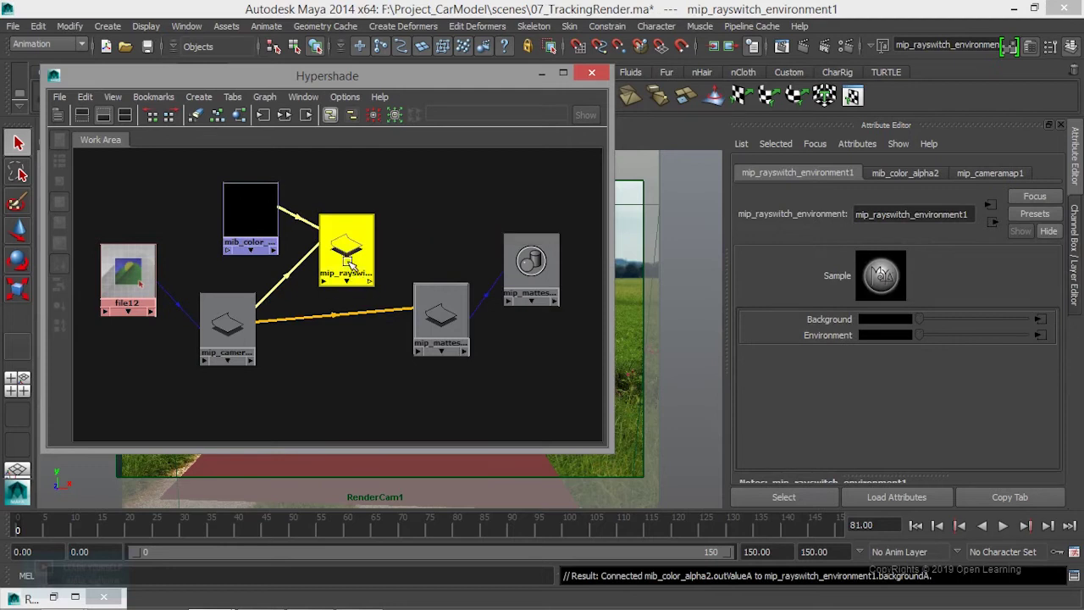
pyautogui.moveTo(350, 261); pyautogui.dragTo(350, 268)
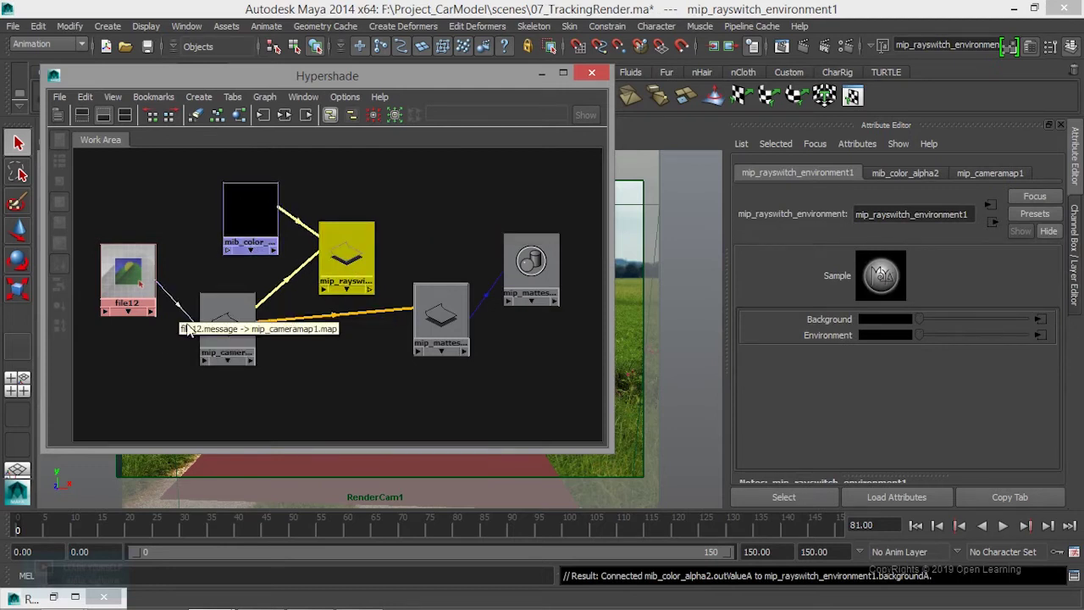
pyautogui.moveTo(346, 262); pyautogui.dragTo(341, 270)
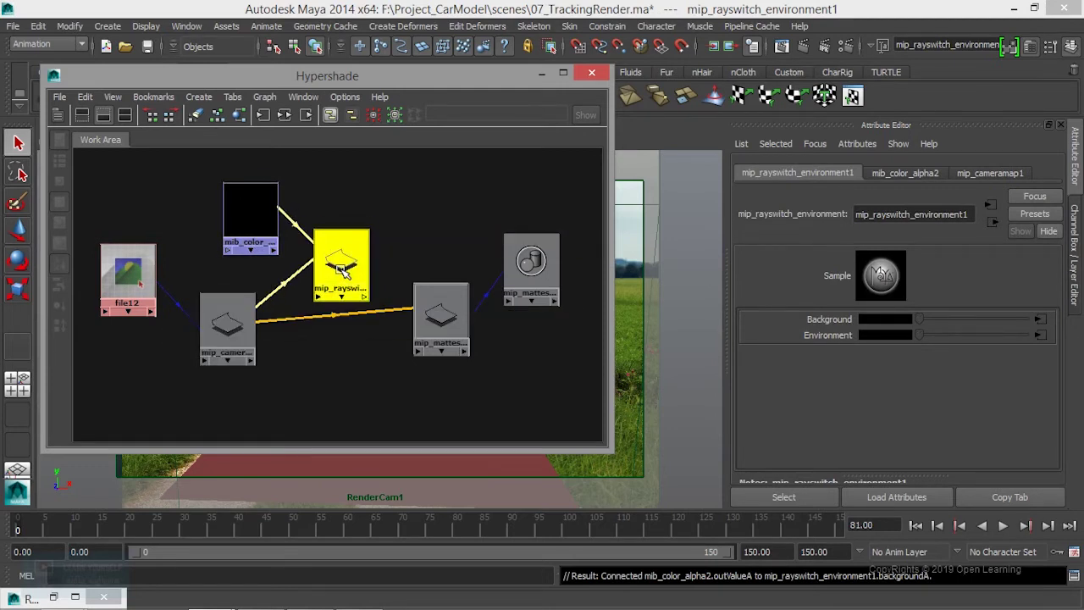
pyautogui.moveTo(348, 271); pyautogui.dragTo(350, 273, button='middle')
# Connect mip_rayswitch_environment1's output to mip_matteshadow1's Background attribute.
pyautogui.click(443, 319)
pyautogui.click(441, 320)
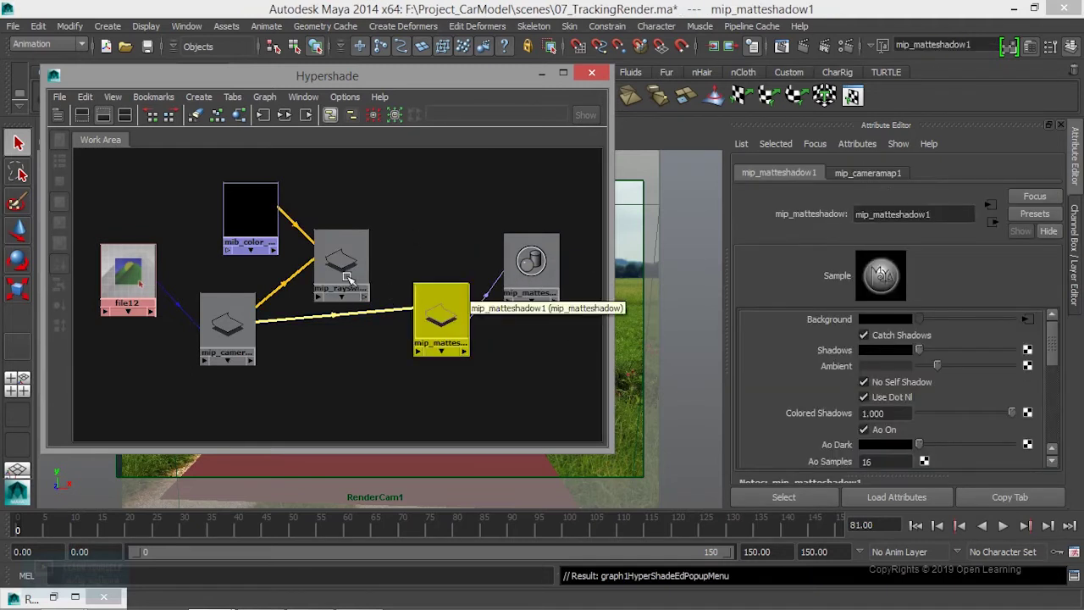
pyautogui.moveTo(440, 319); pyautogui.dragTo(355, 269, button='middle')
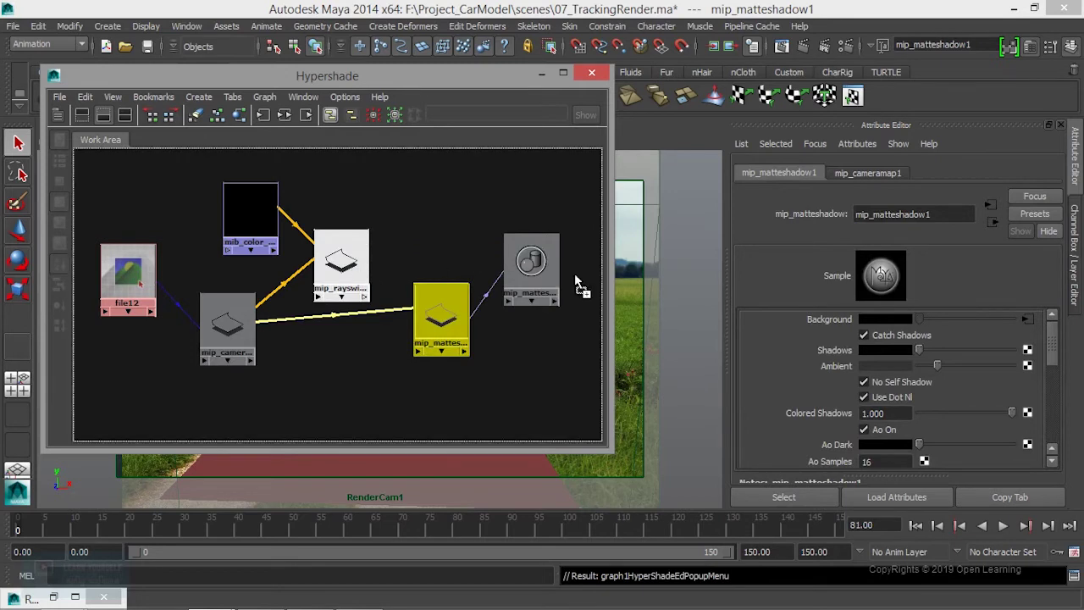
pyautogui.moveTo(355, 271); pyautogui.dragTo(834, 322, button='middle')
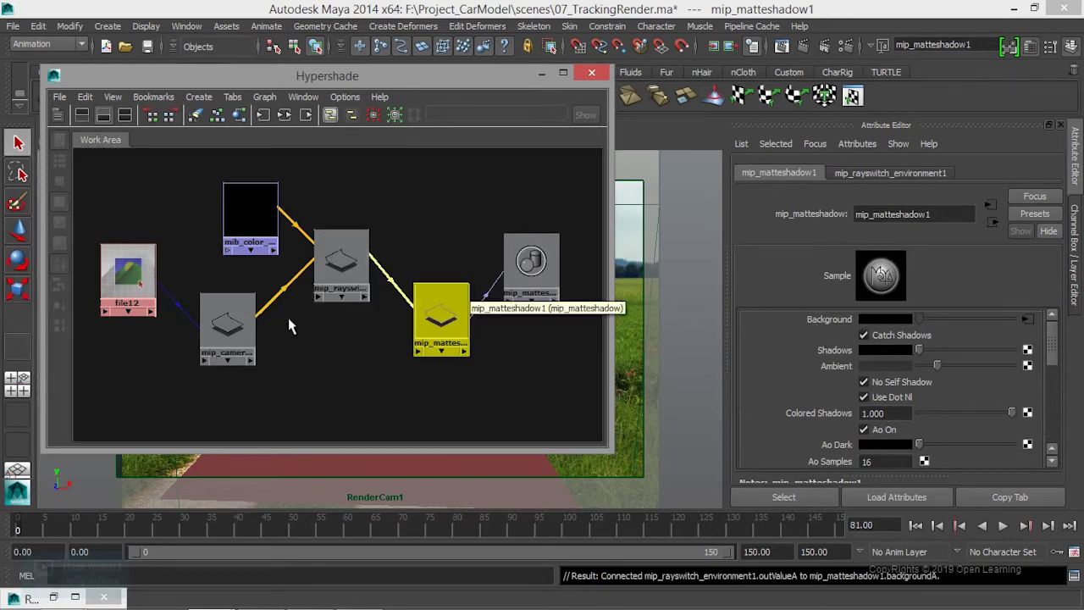
# Tidy the rayswitch and color alpha nodes and minimize the Hypershade.
pyautogui.moveTo(327, 262); pyautogui.dragTo(334, 320)
pyautogui.moveTo(248, 229); pyautogui.dragTo(233, 225)
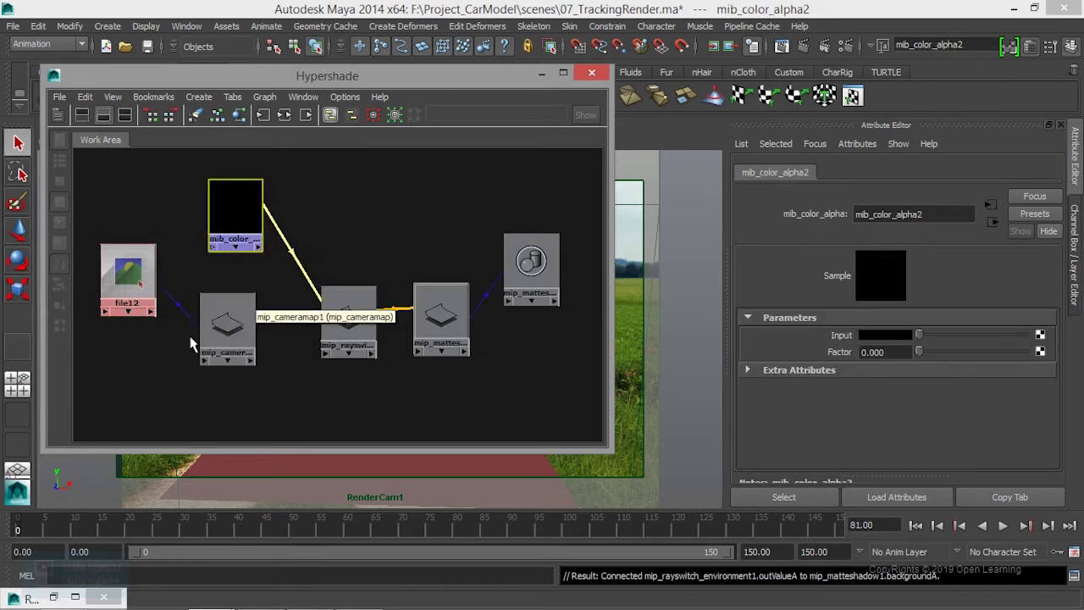
pyautogui.click(322, 334)
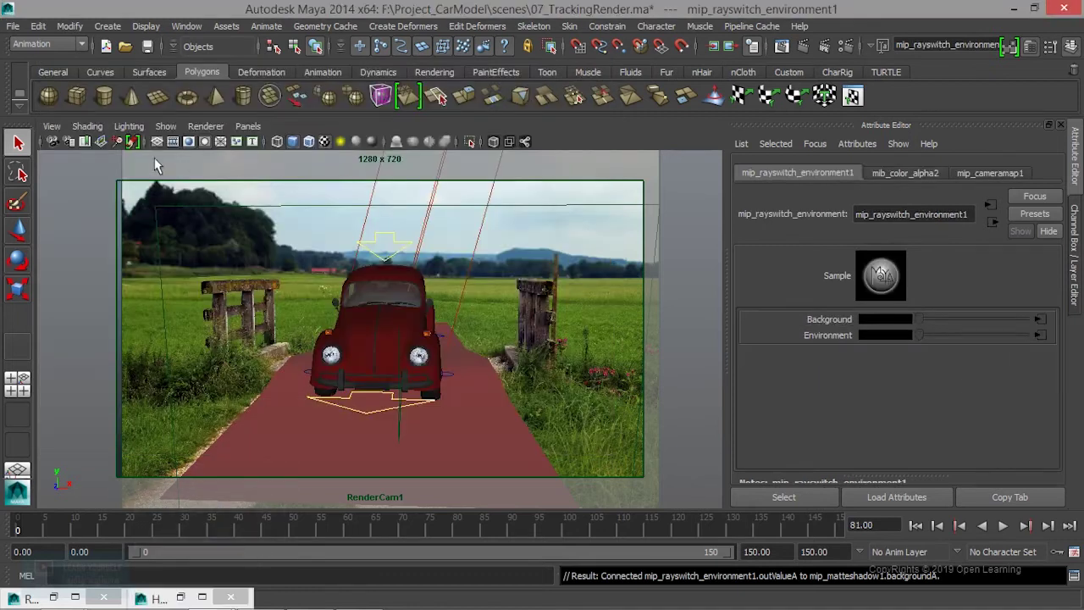
# Open RenderCamShape1's imagePlaneShape2 attributes, leaving Display Mode at RGBA.
pyautogui.click(44, 126)
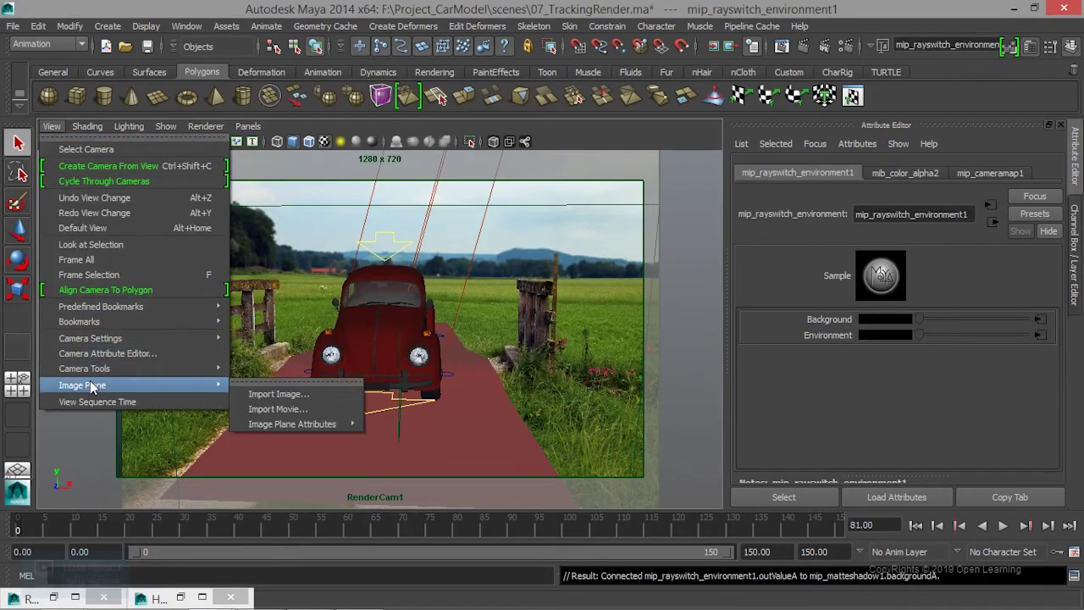
pyautogui.moveTo(292, 424)
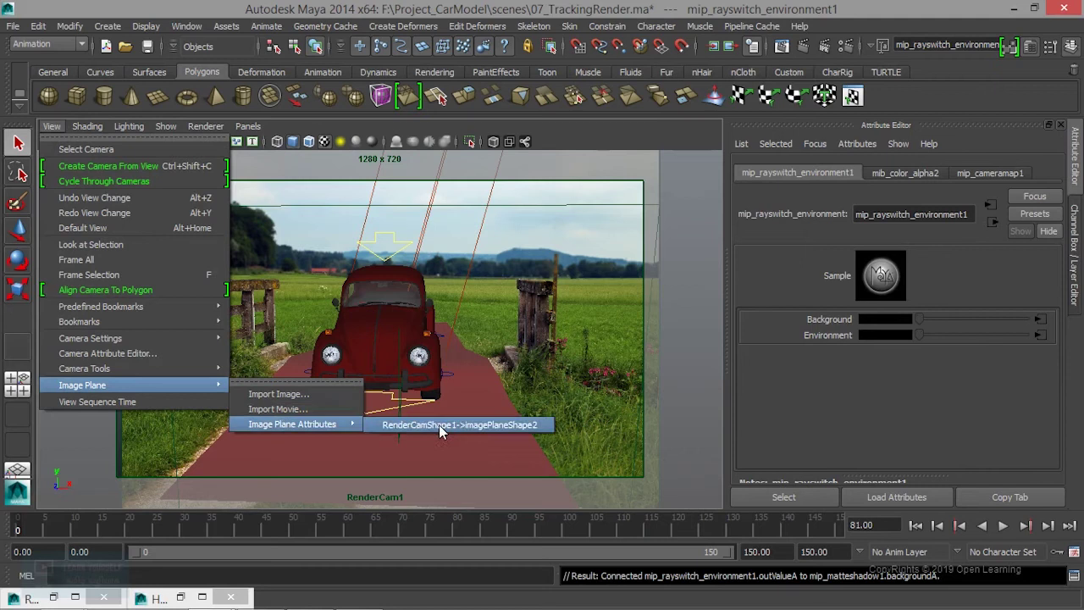
pyautogui.click(438, 424)
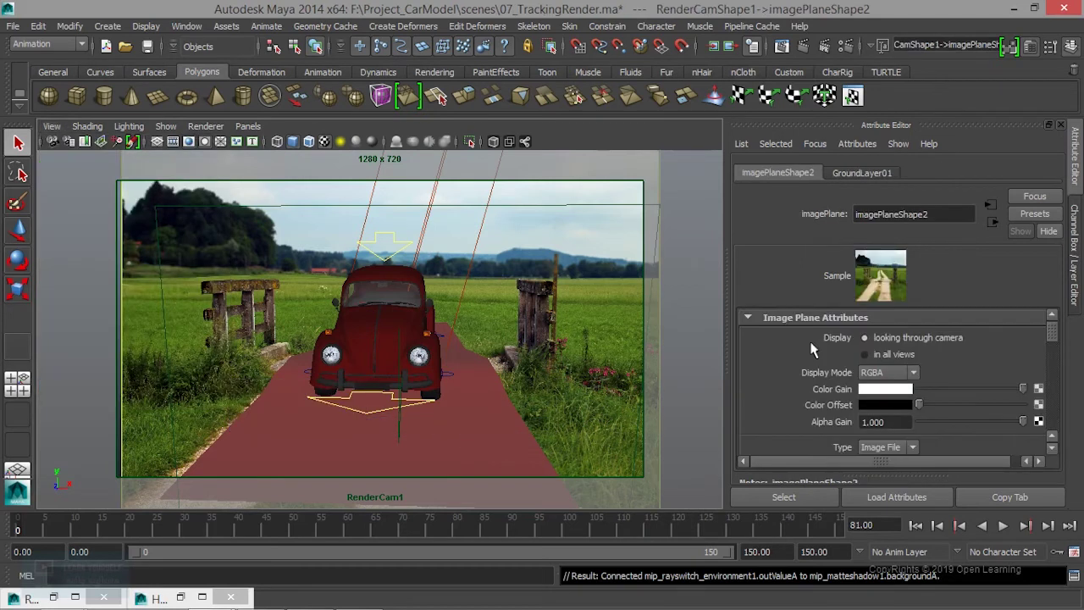
pyautogui.click(889, 373)
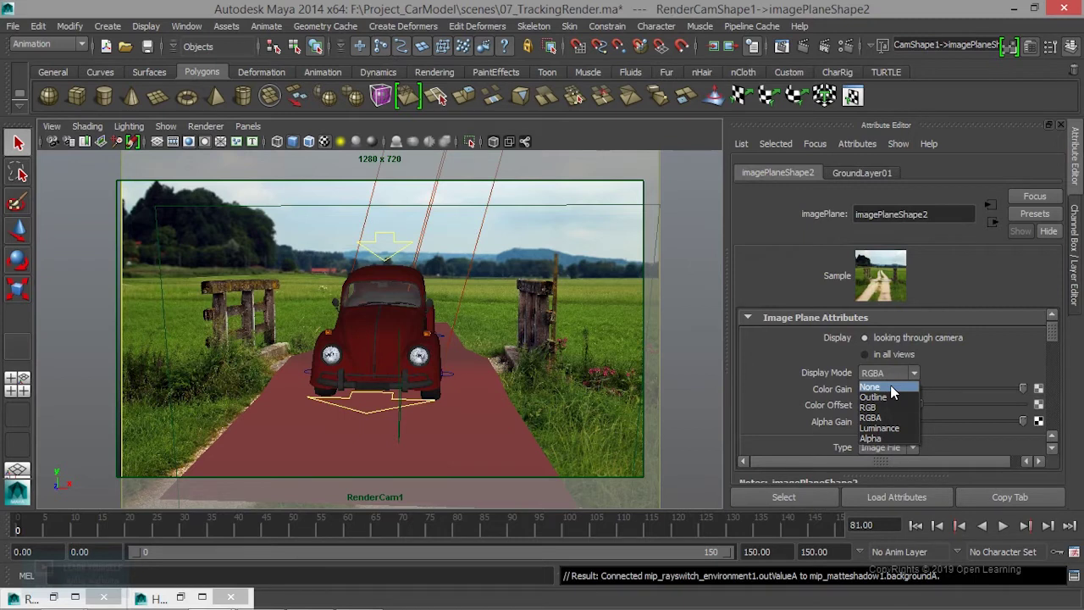
pyautogui.click(779, 46)
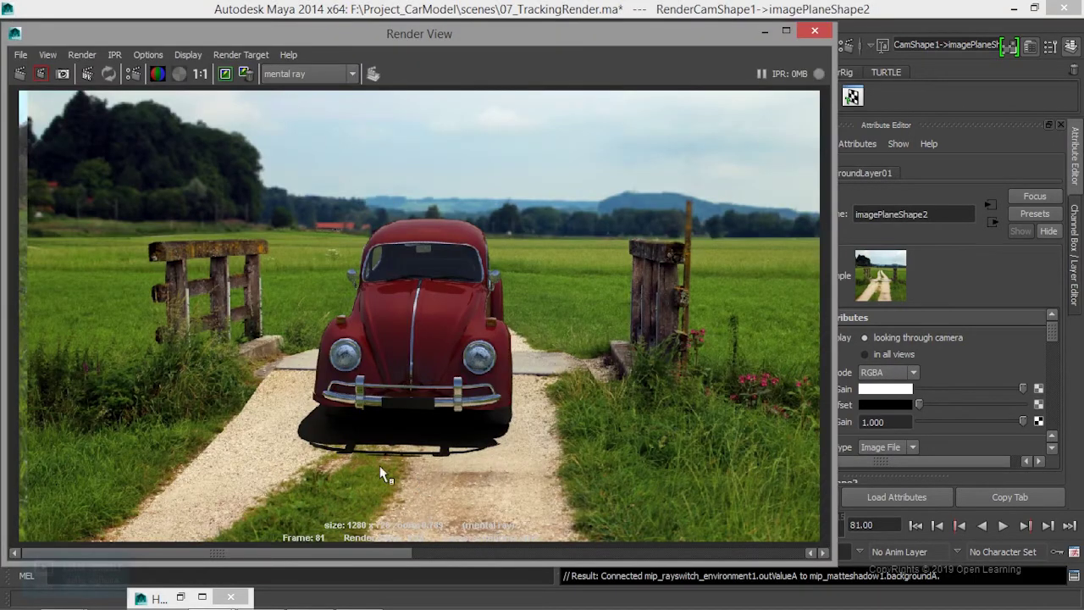
# Render the RenderCam1 view, then zoom and pan in on the red car to compare.
pyautogui.click(75, 58)
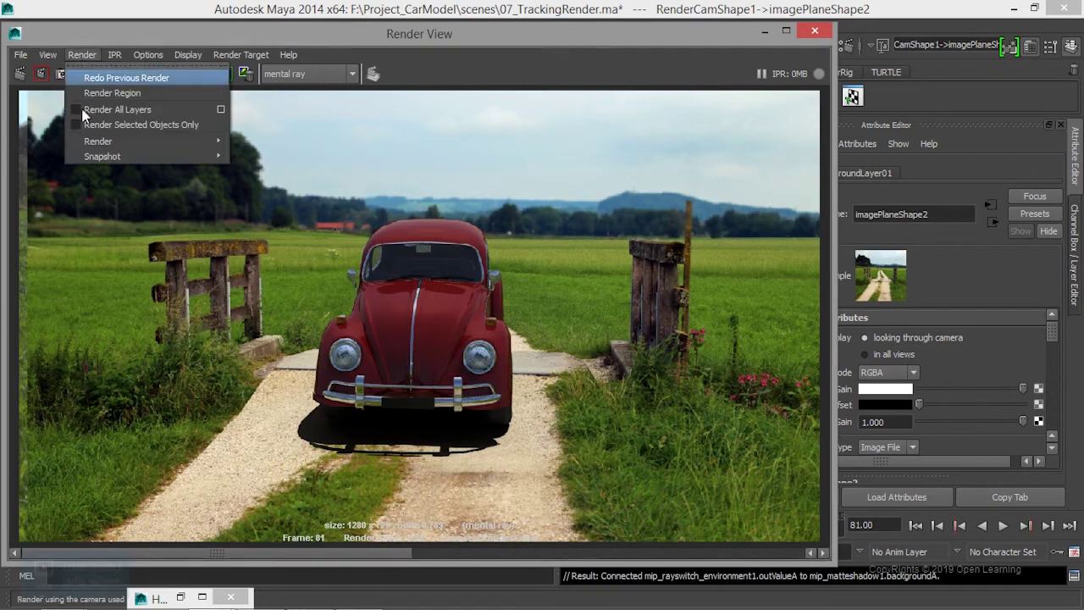
pyautogui.moveTo(98, 141)
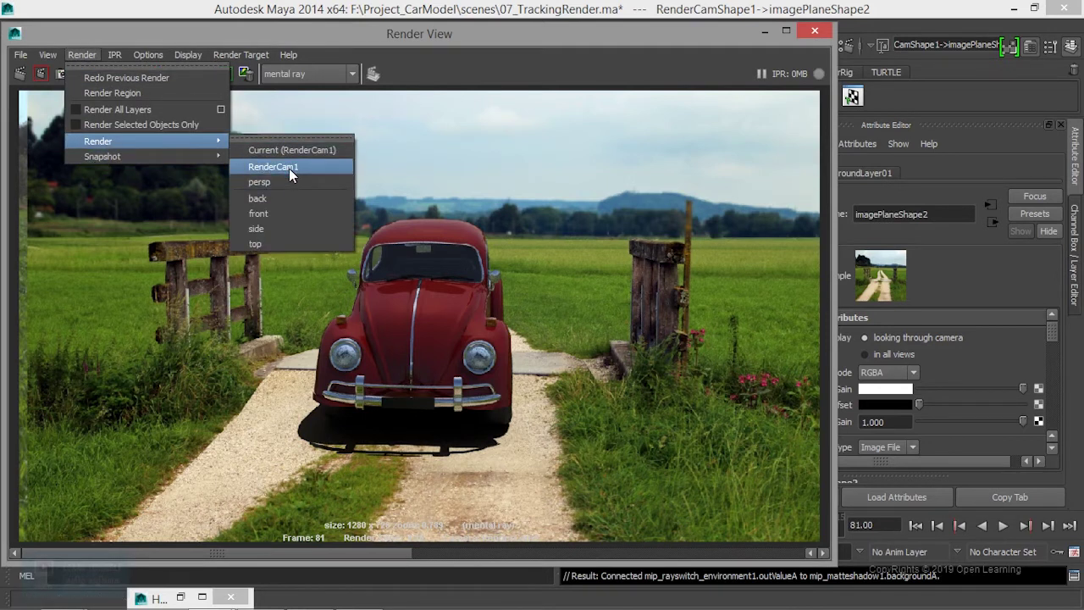
pyautogui.click(289, 169)
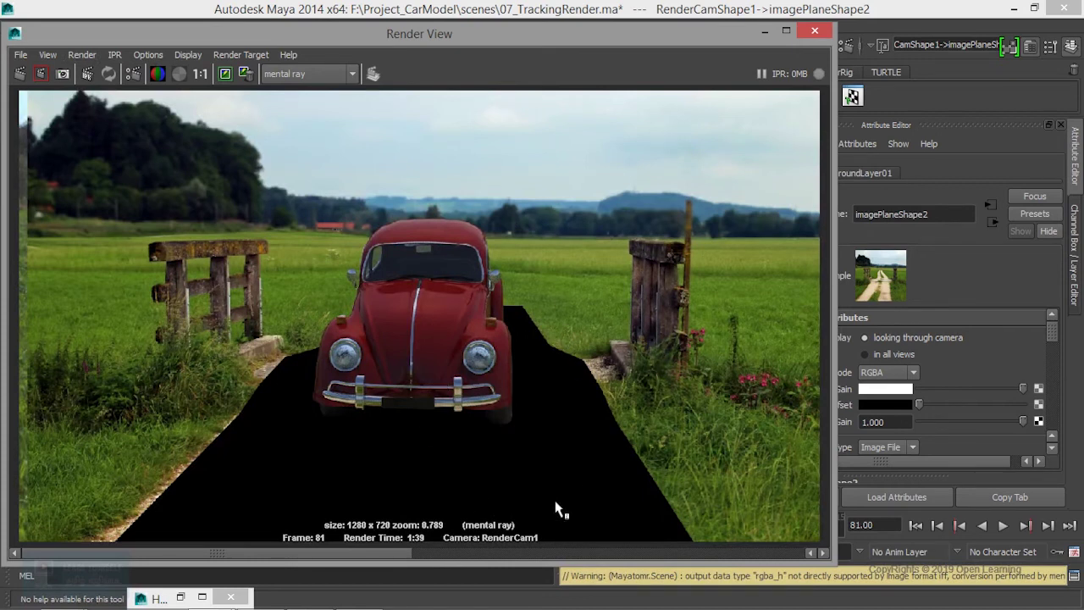
pyautogui.scroll(2, 538, 504)
pyautogui.scroll(1, 538, 504)
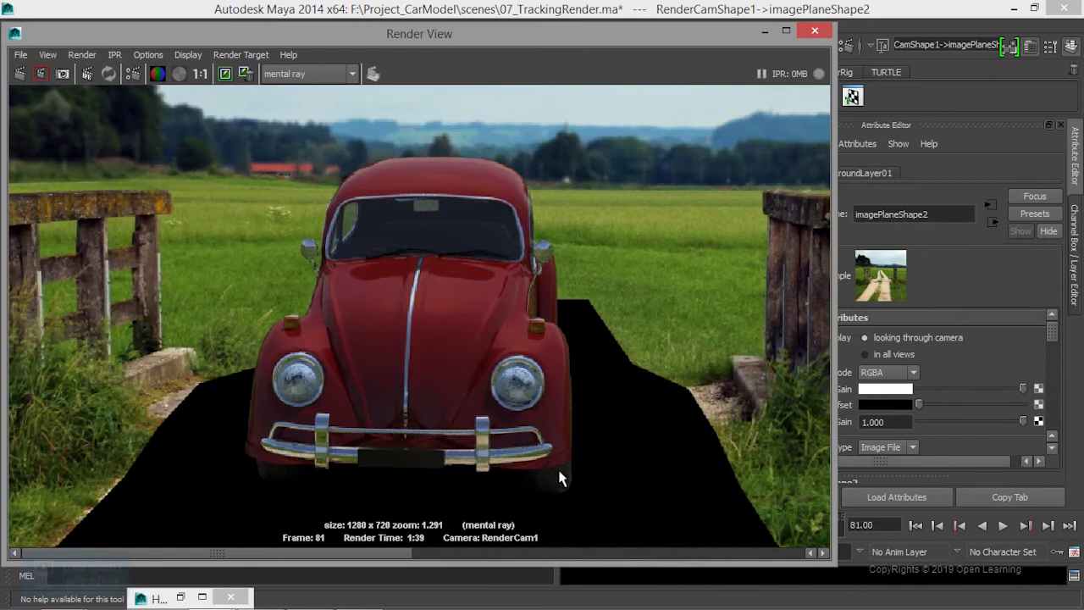
pyautogui.scroll(1, 548, 441)
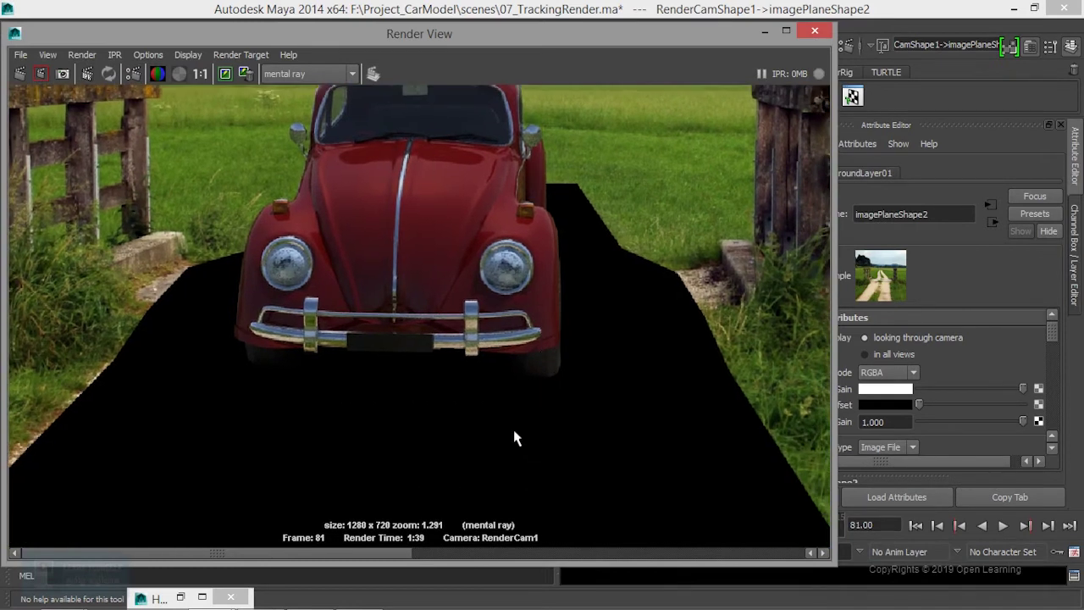
pyautogui.scroll(1, 512, 438)
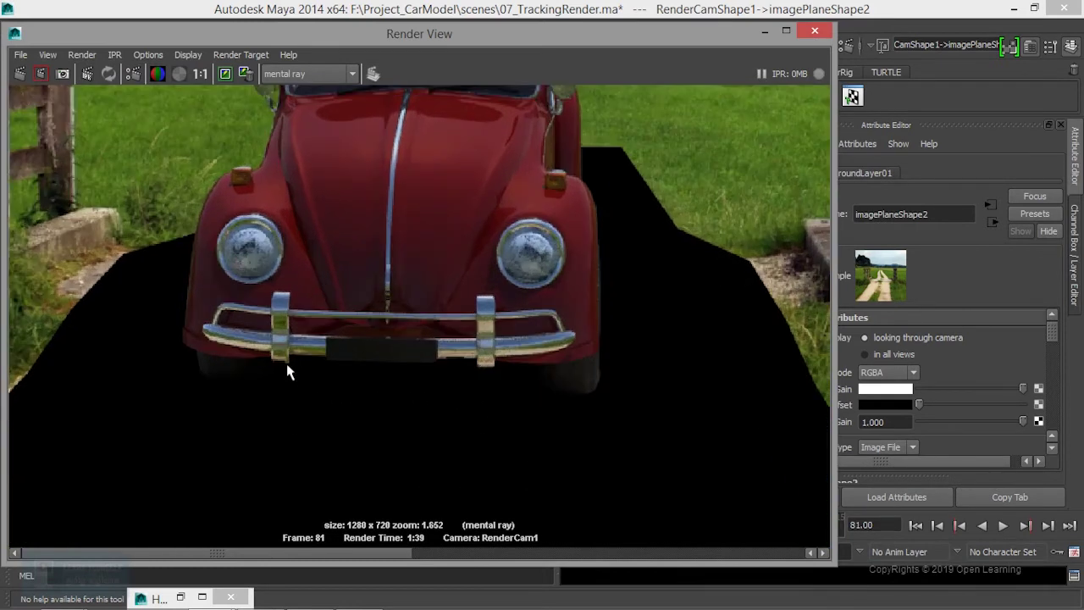
pyautogui.scroll(2, 287, 364)
pyautogui.scroll(1, 254, 375)
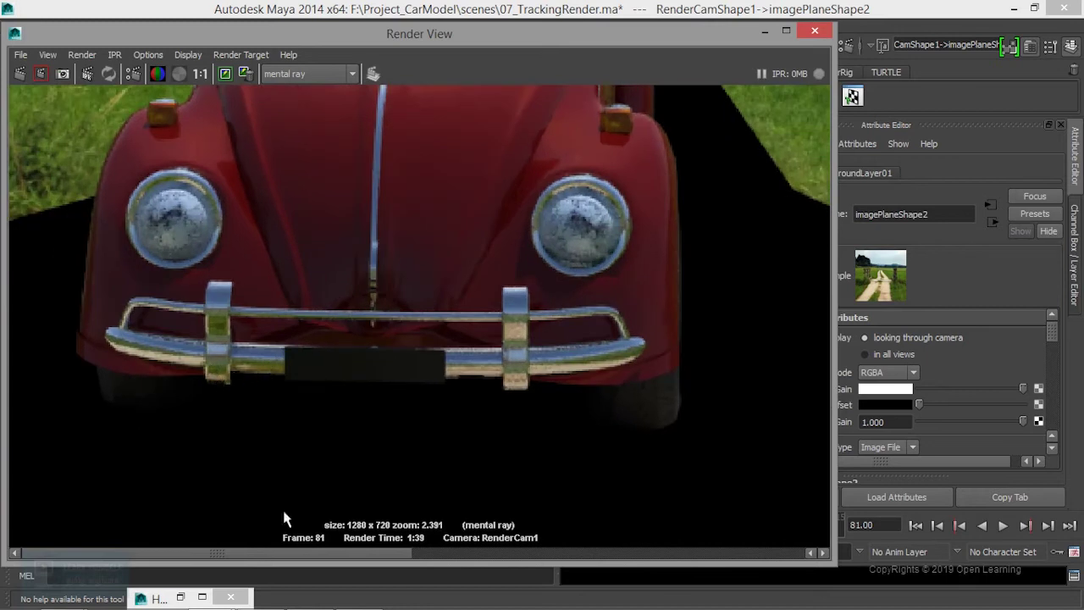
pyautogui.moveTo(305, 559)
pyautogui.mouseDown()
pyautogui.moveTo(588, 560)
pyautogui.moveTo(396, 556)
pyautogui.moveTo(588, 549)
pyautogui.moveTo(395, 537)
pyautogui.moveTo(585, 529)
pyautogui.moveTo(387, 539)
pyautogui.moveTo(612, 536)
pyautogui.moveTo(368, 542)
pyautogui.mouseUp()
# Display the render's alpha channel to check the car matte, zoom out, and minimize Render View.
pyautogui.click(179, 73)
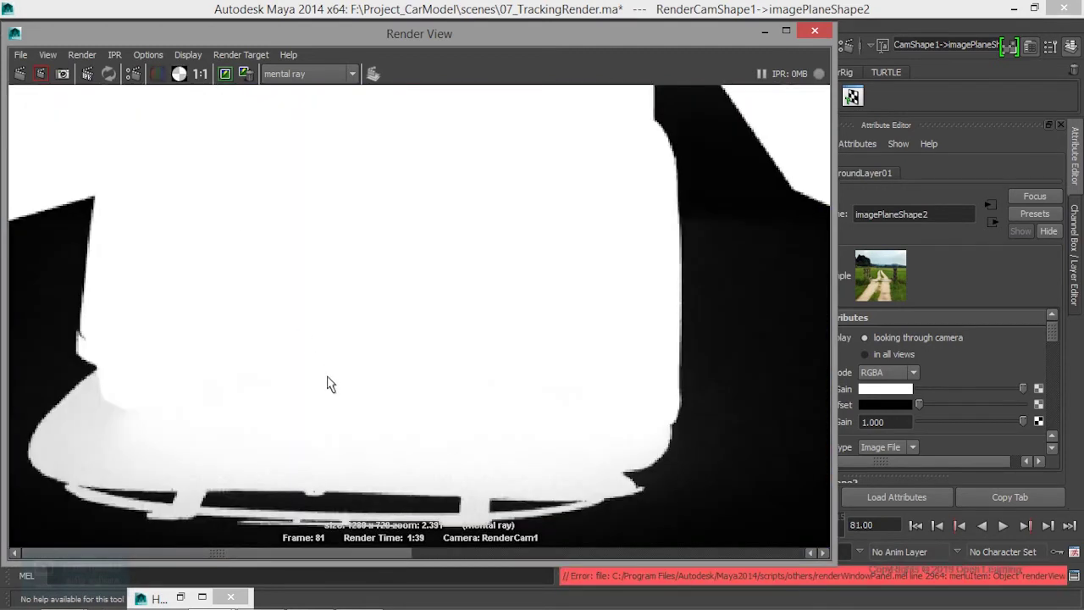
pyautogui.scroll(-2, 326, 381)
pyautogui.scroll(-2, 331, 387)
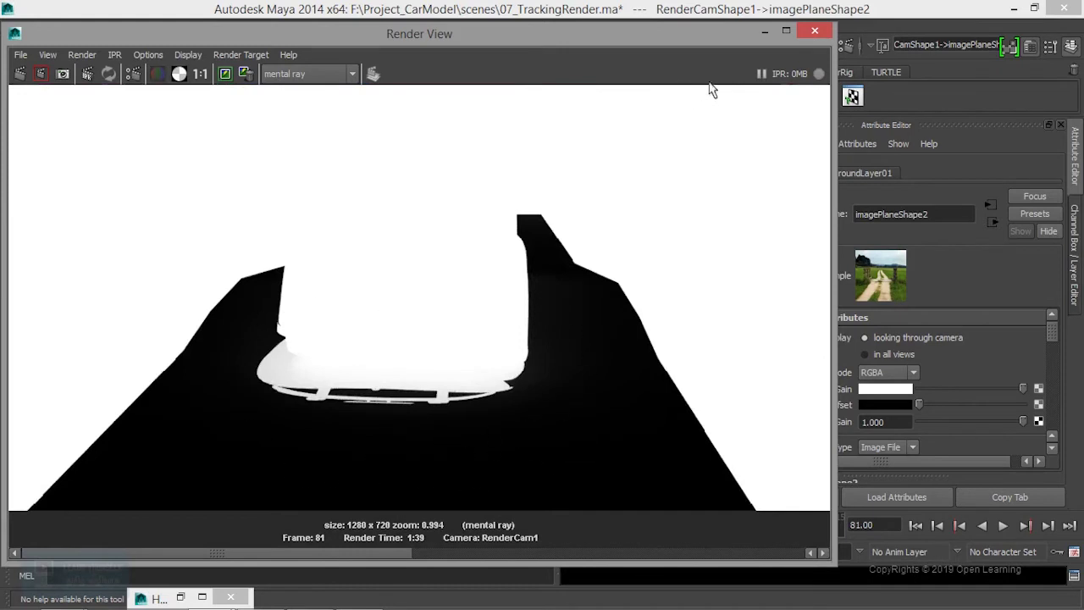
pyautogui.click(762, 34)
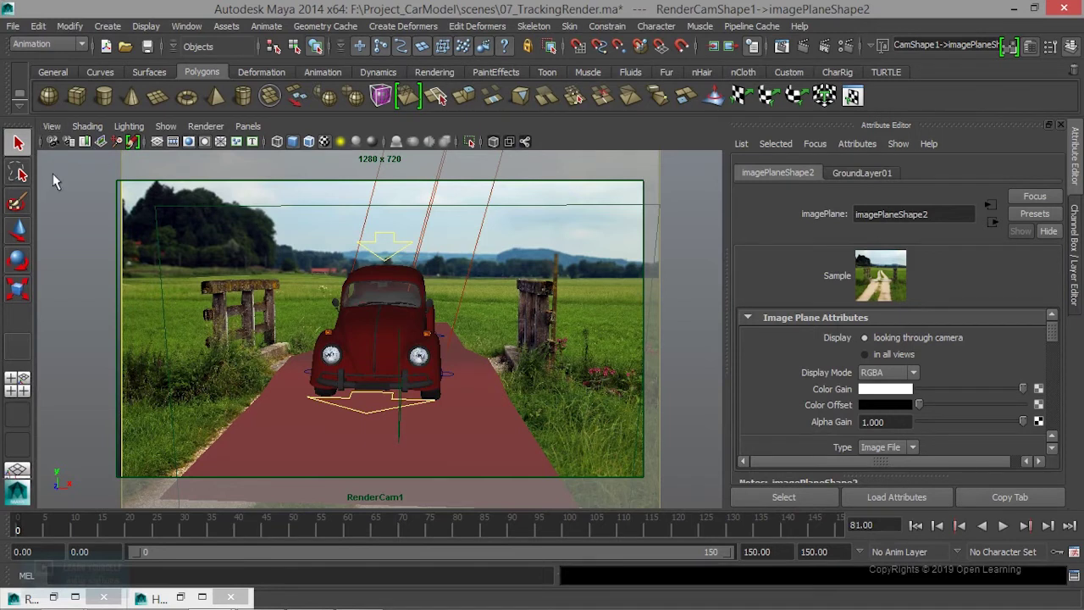
# Set the camera's image plane Display Mode to None to hide the field photo.
pyautogui.click(51, 127)
pyautogui.moveTo(82, 385)
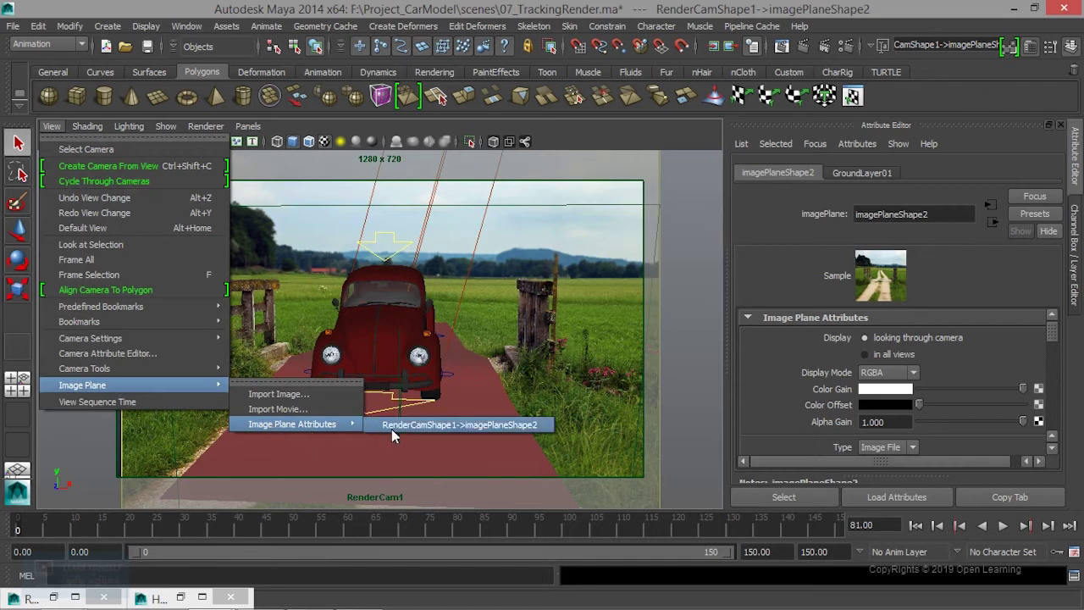
pyautogui.click(391, 428)
pyautogui.click(905, 374)
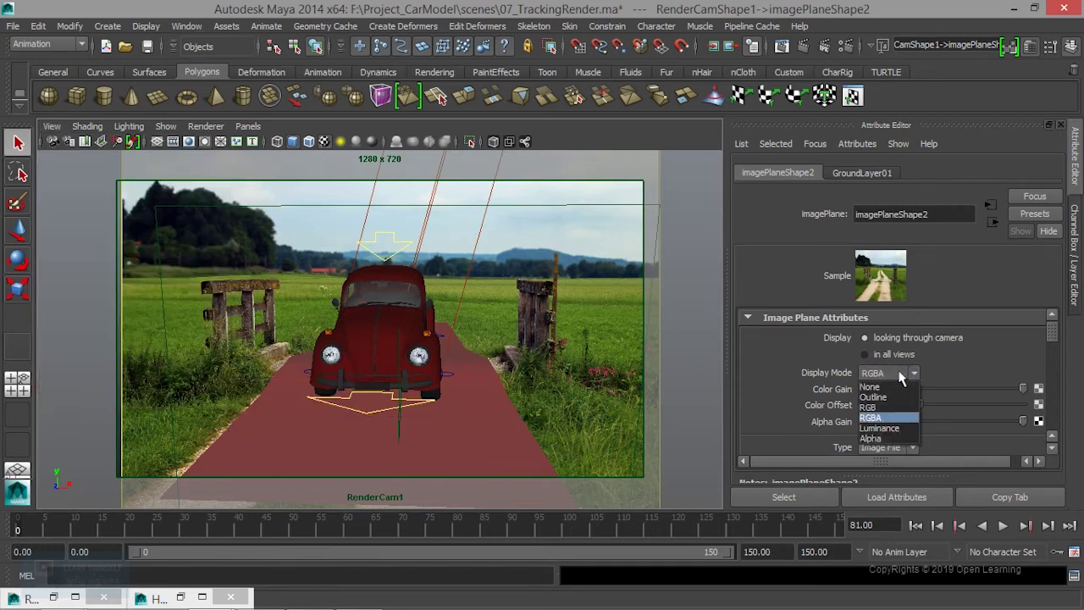
pyautogui.click(891, 386)
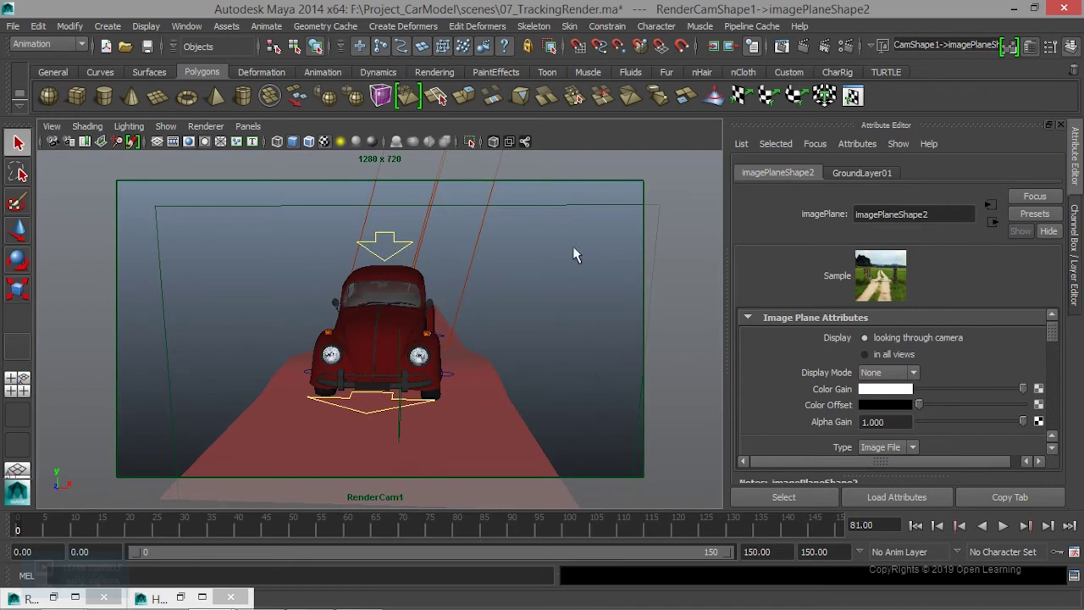
# Show the render in RGB again and open Render Settings.
pyautogui.click(781, 46)
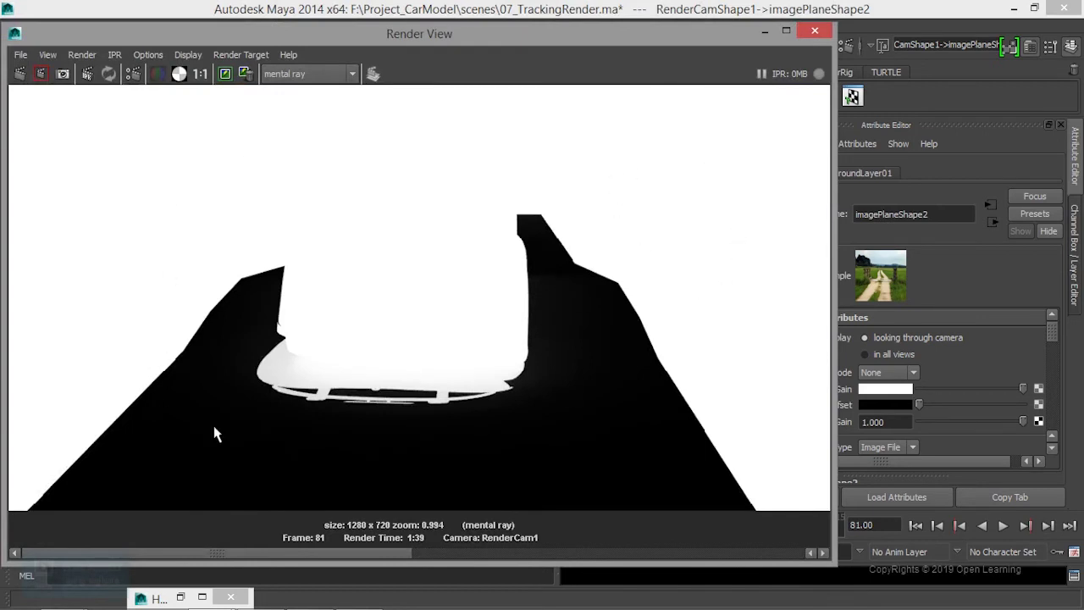
pyautogui.click(159, 75)
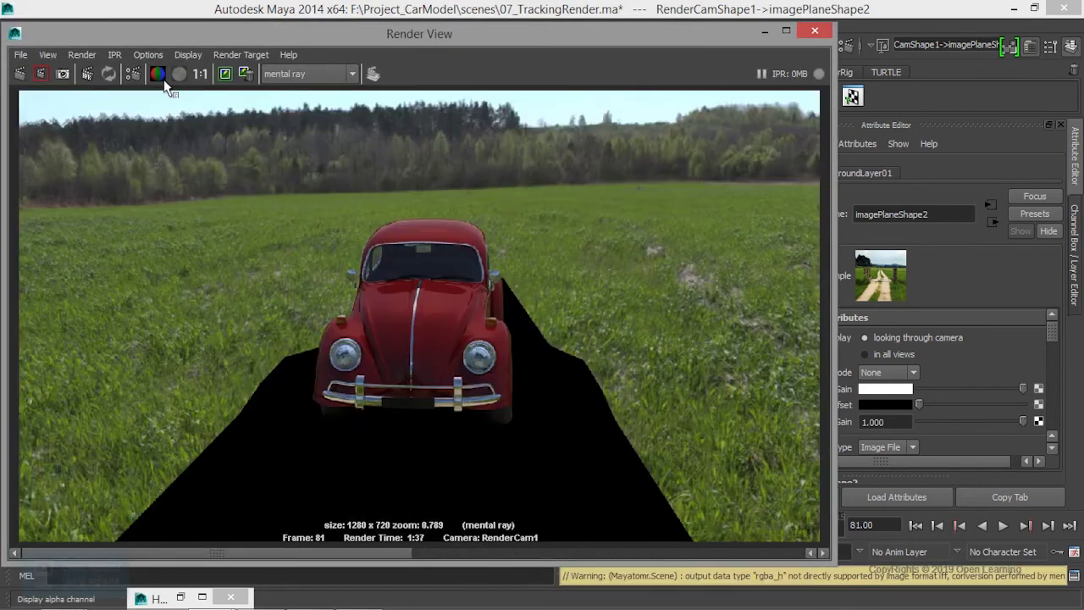
pyautogui.click(133, 75)
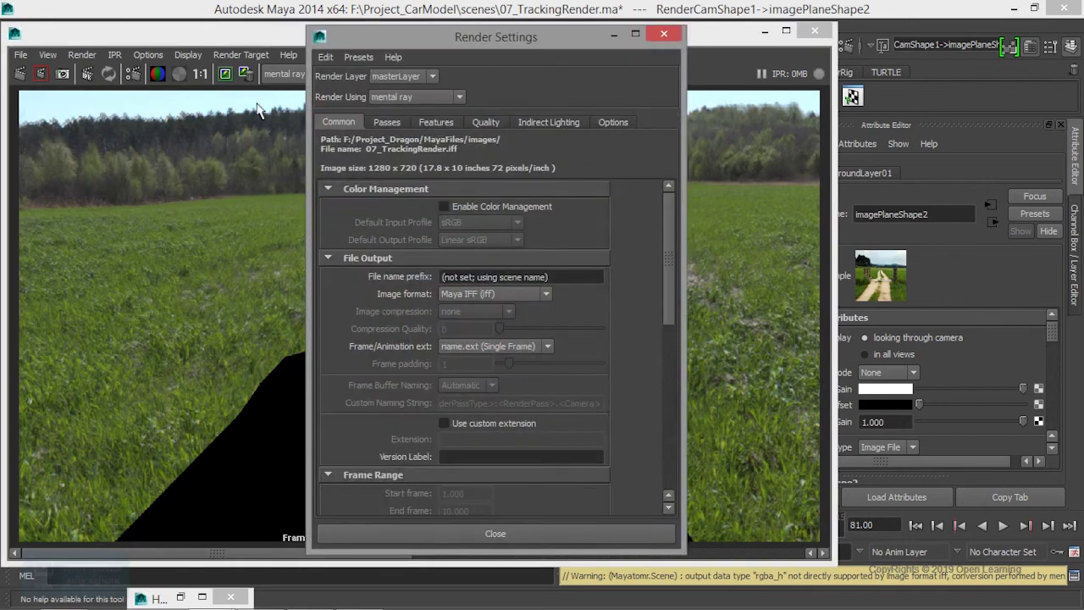
# Open mentalrayIblShape1 from Indirect Lighting and confirm its Render Stats Primary Visibility is off.
pyautogui.click(549, 122)
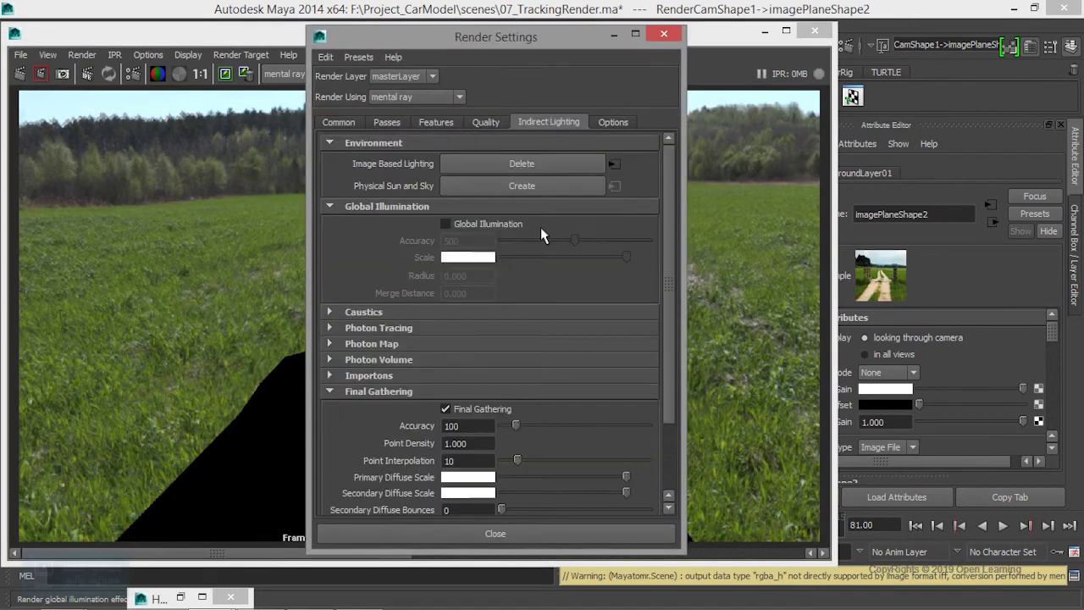
pyautogui.click(614, 166)
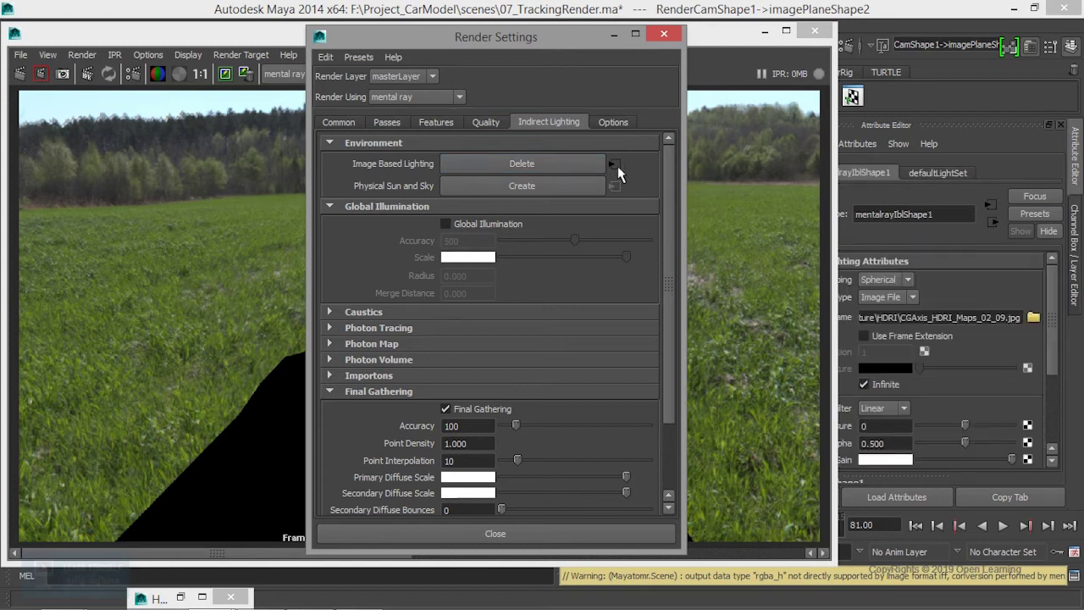
pyautogui.click(762, 34)
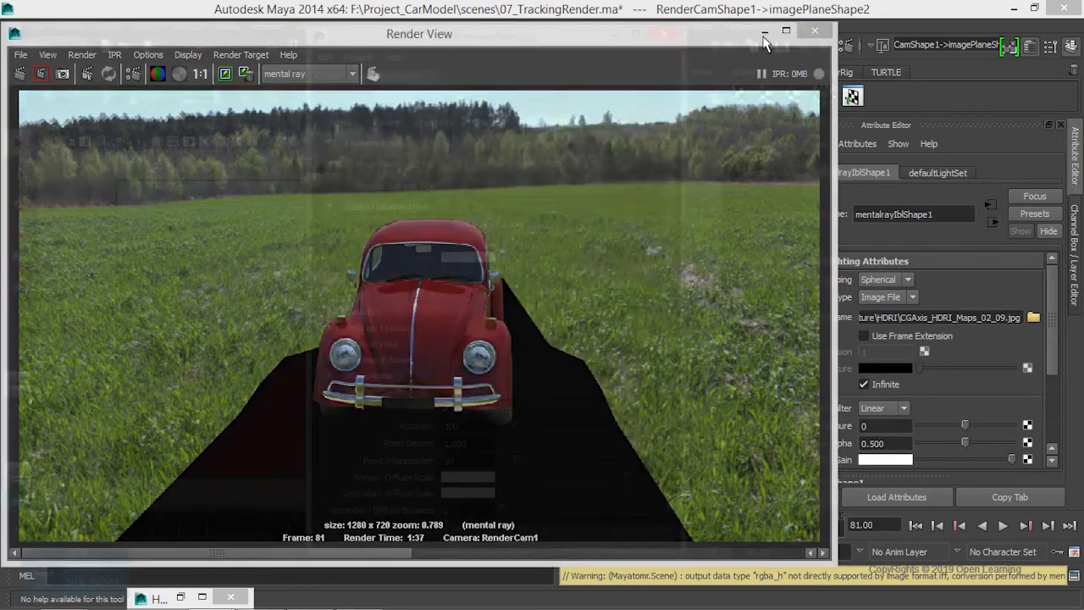
pyautogui.scroll(-3, 867, 422)
pyautogui.click(813, 396)
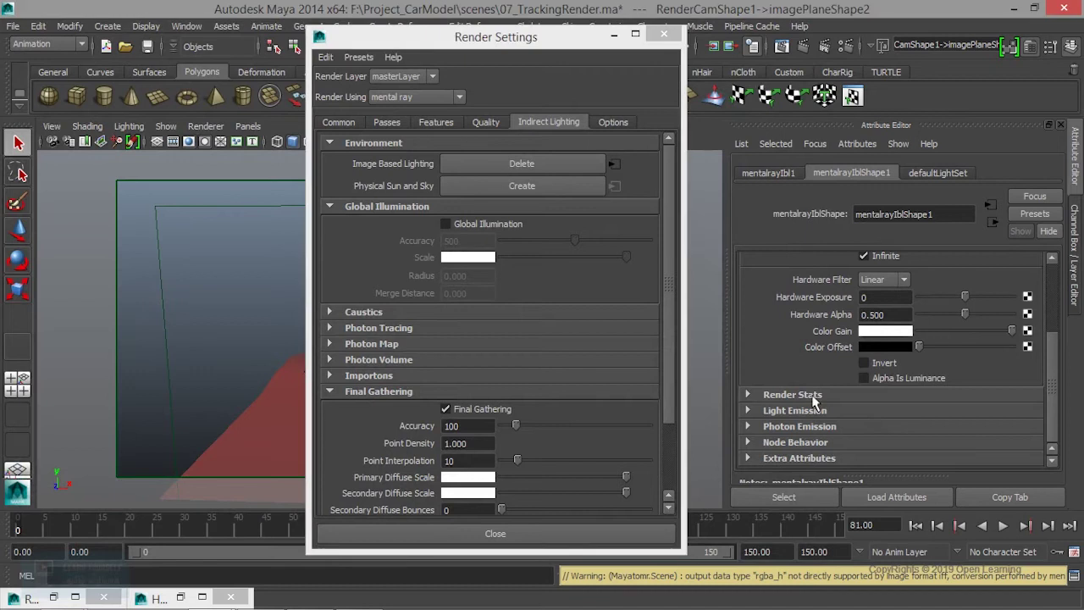
pyautogui.scroll(-2, 834, 428)
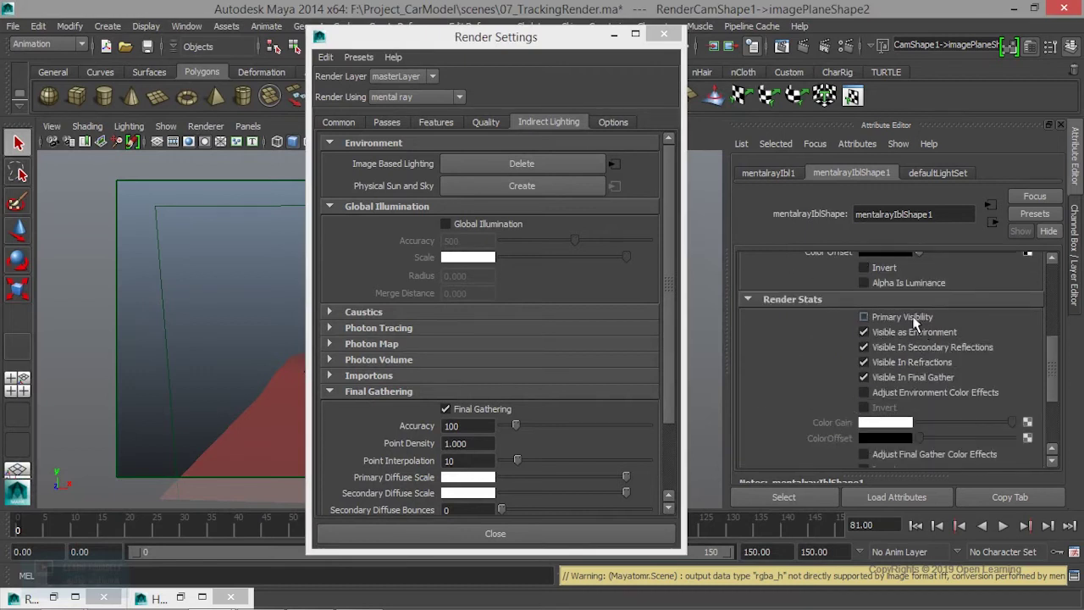
pyautogui.click(783, 49)
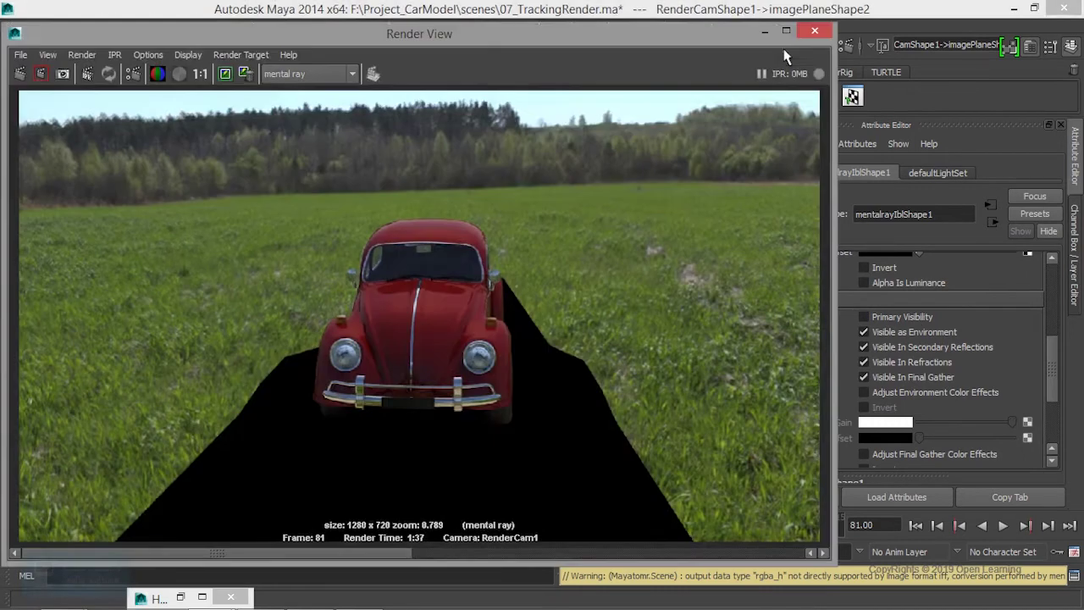
# Redo the frame 81 render, now showing the car on a dark background without the photo.
pyautogui.click(18, 74)
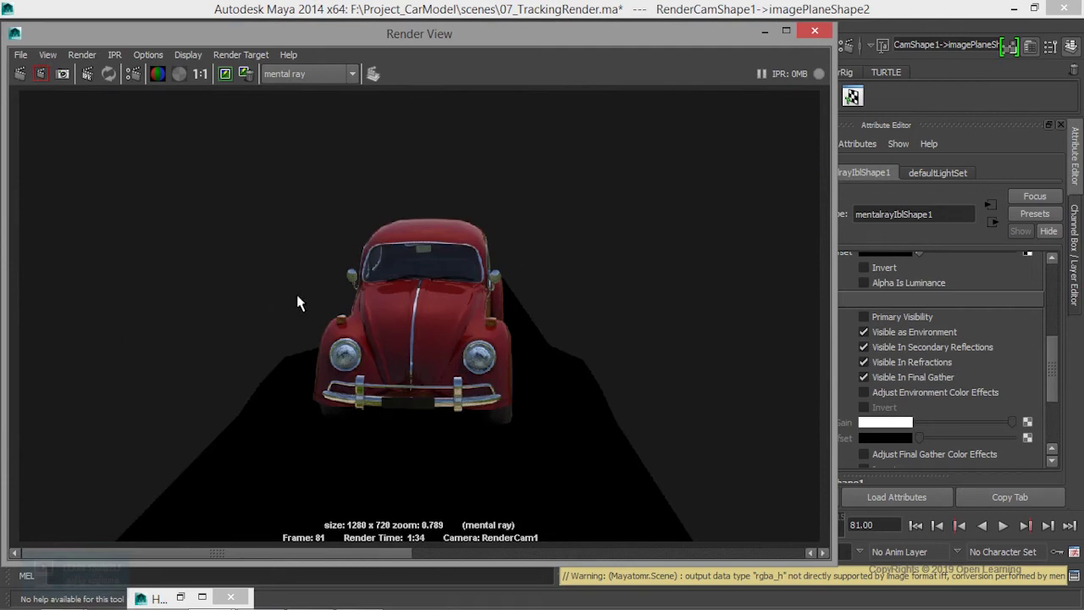
# Close Render Settings, set RenderCam1's environment Background Color to black, and render again.
pyautogui.click(762, 34)
pyautogui.click(664, 34)
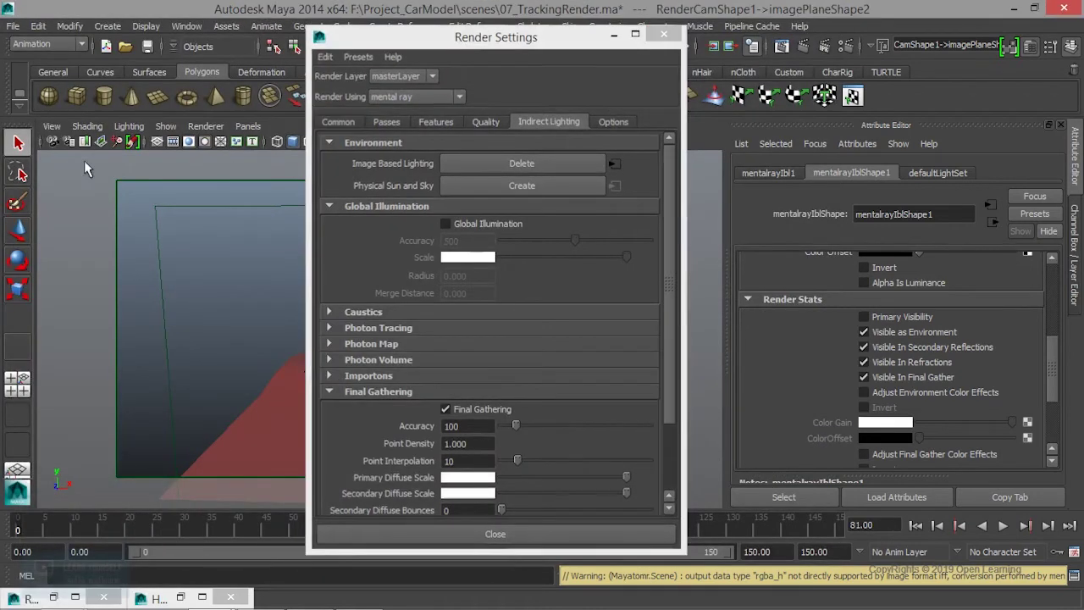
pyautogui.click(51, 142)
pyautogui.scroll(-3, 830, 391)
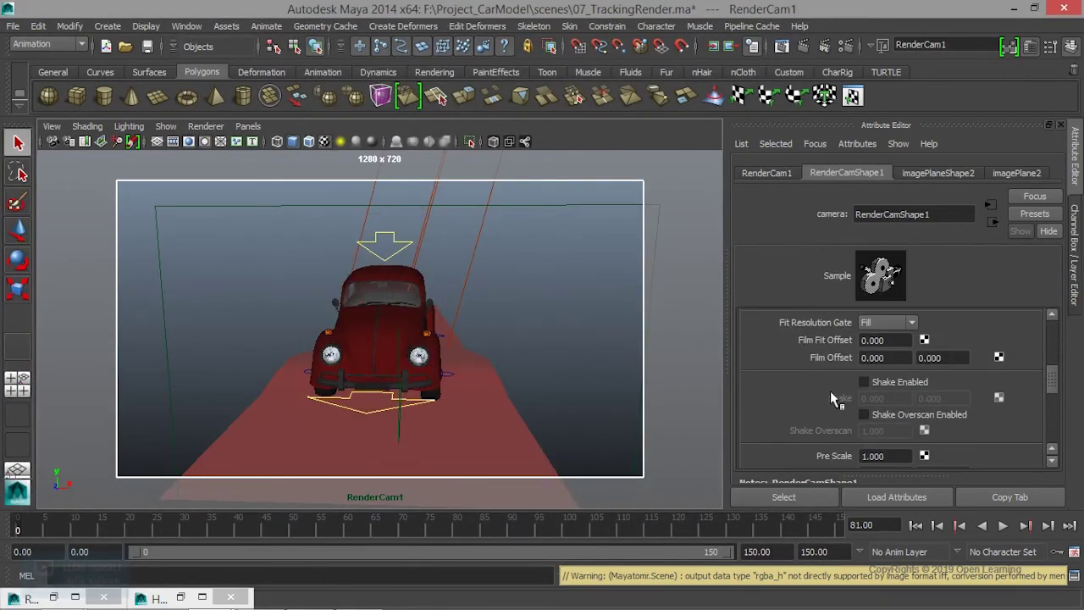
pyautogui.scroll(-3, 830, 391)
pyautogui.scroll(-3, 830, 390)
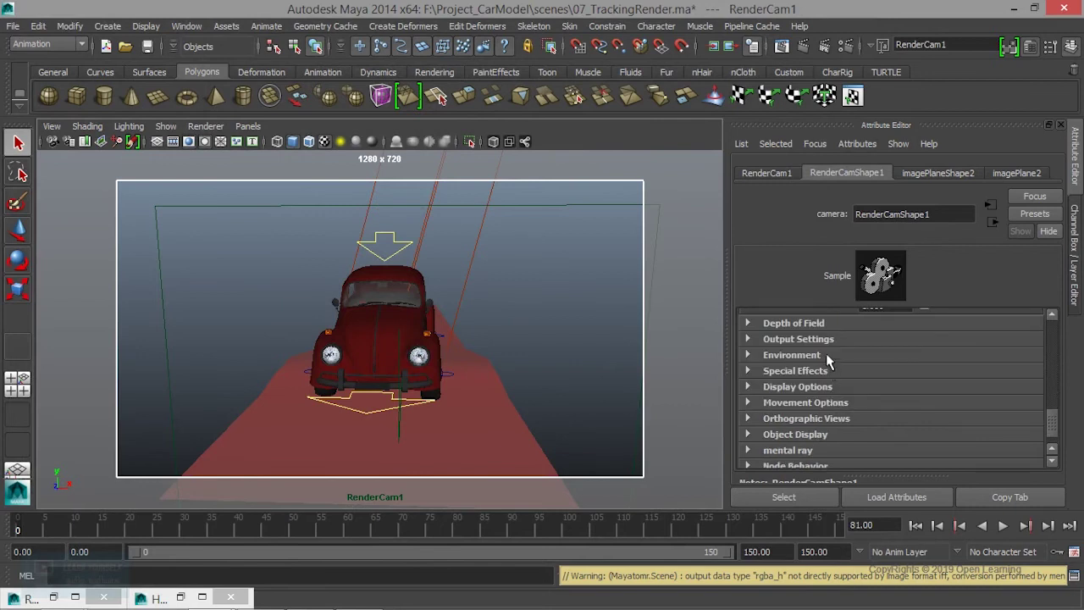
pyautogui.click(828, 356)
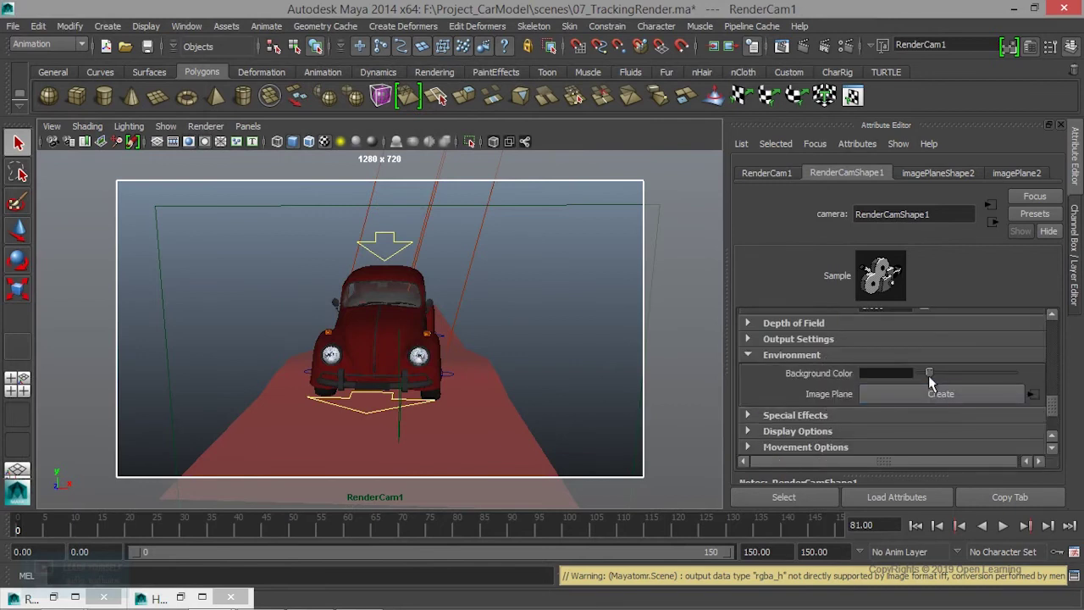
pyautogui.moveTo(928, 373); pyautogui.dragTo(918, 373)
pyautogui.click(780, 46)
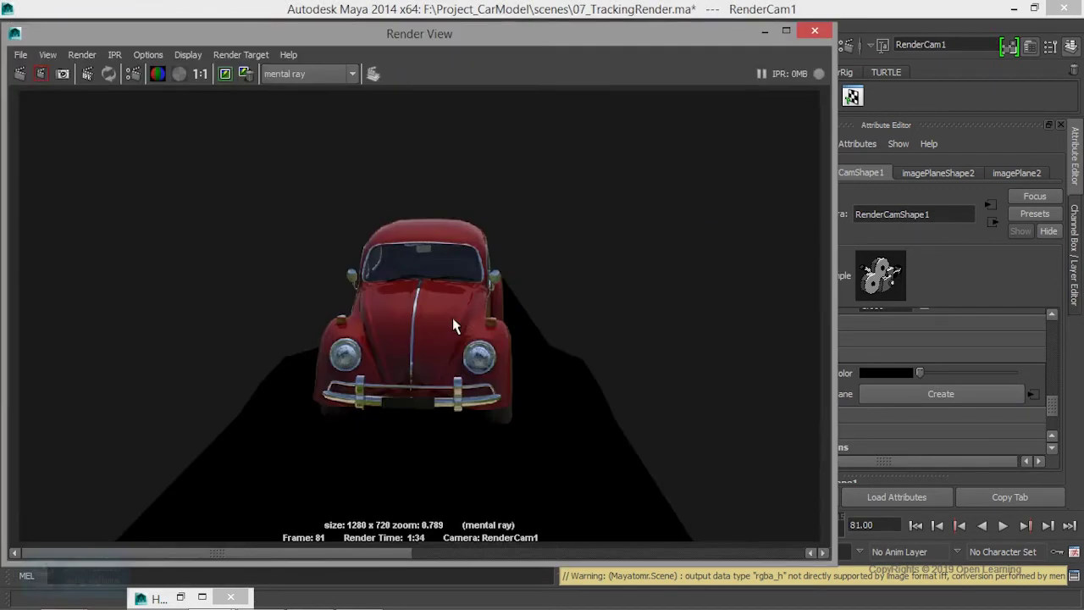
pyautogui.scroll(3, 440, 343)
pyautogui.scroll(2, 438, 337)
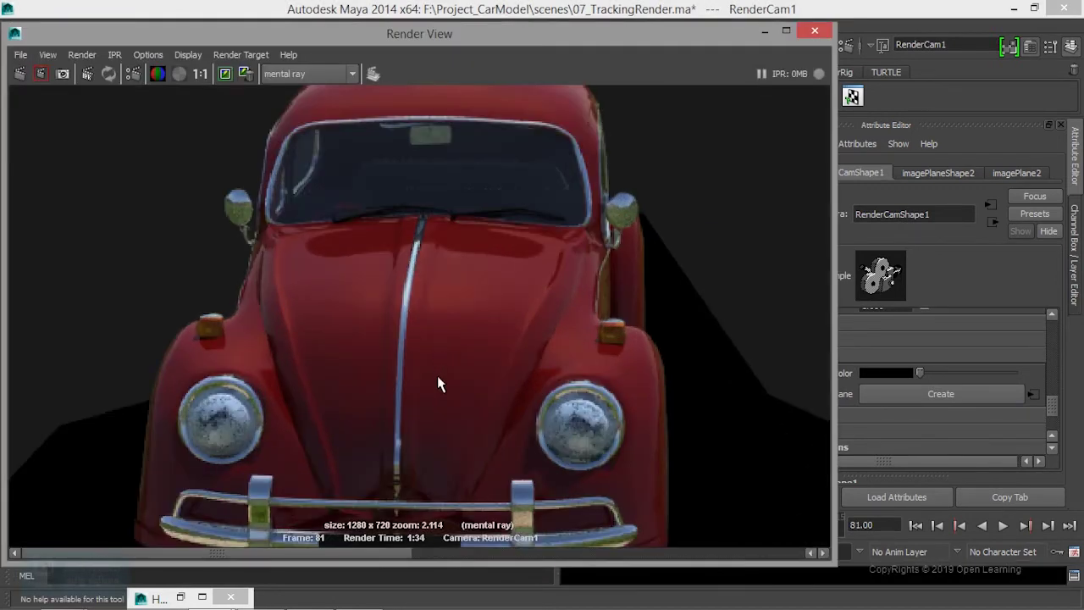
pyautogui.keyDown('alt'); pyautogui.moveTo(440, 385); pyautogui.dragTo(486, 211, button='middle'); pyautogui.keyUp('alt')
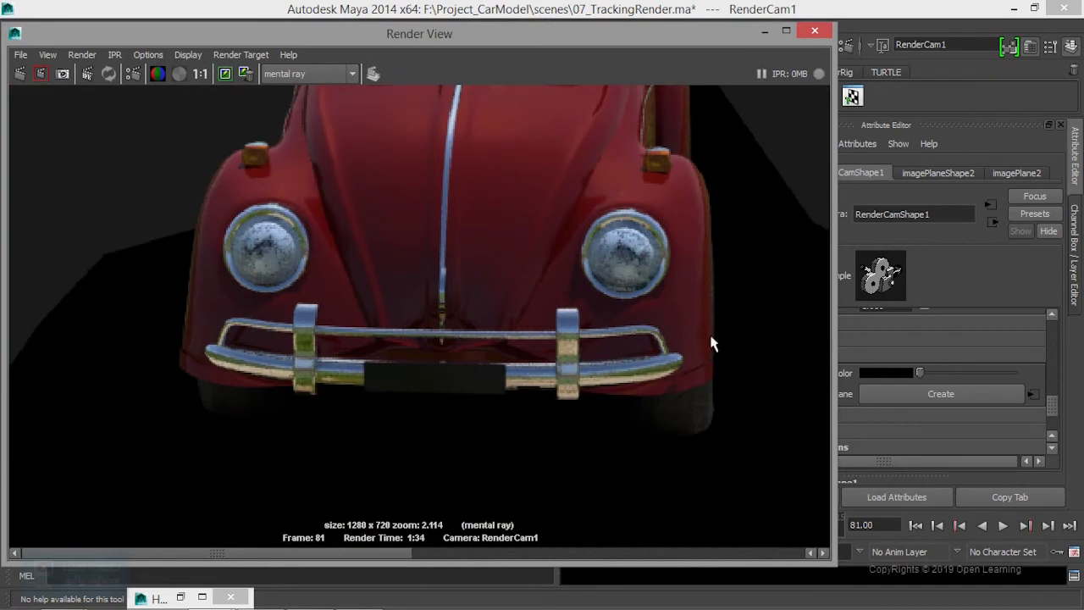
pyautogui.scroll(1, 485, 415)
pyautogui.scroll(1, 486, 410)
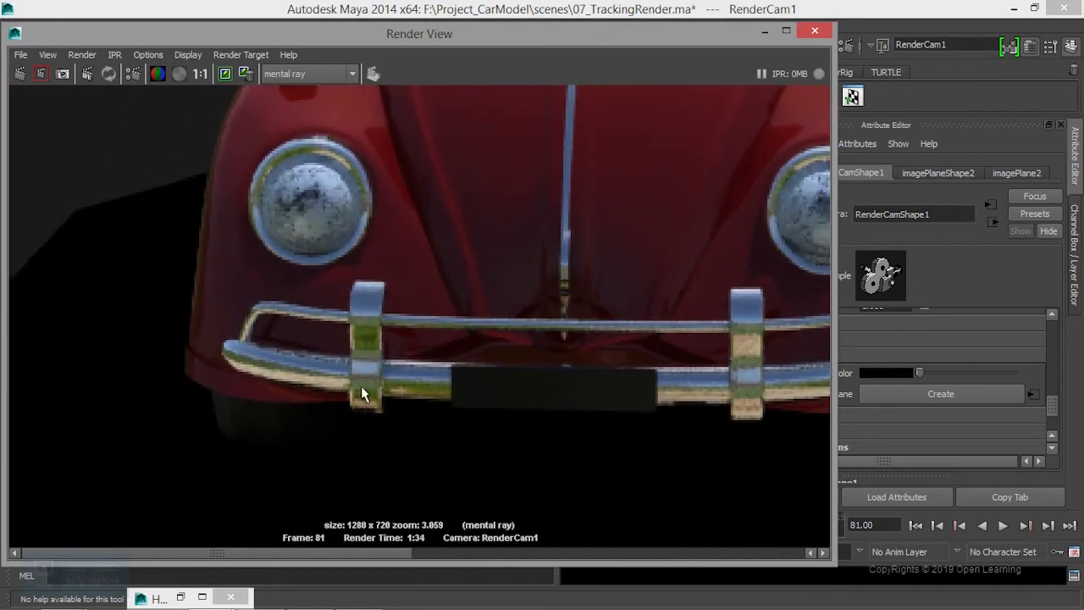
pyautogui.scroll(-1, 362, 388)
pyautogui.keyDown('alt'); pyautogui.moveTo(443, 285); pyautogui.dragTo(382, 489, button='middle'); pyautogui.keyUp('alt')
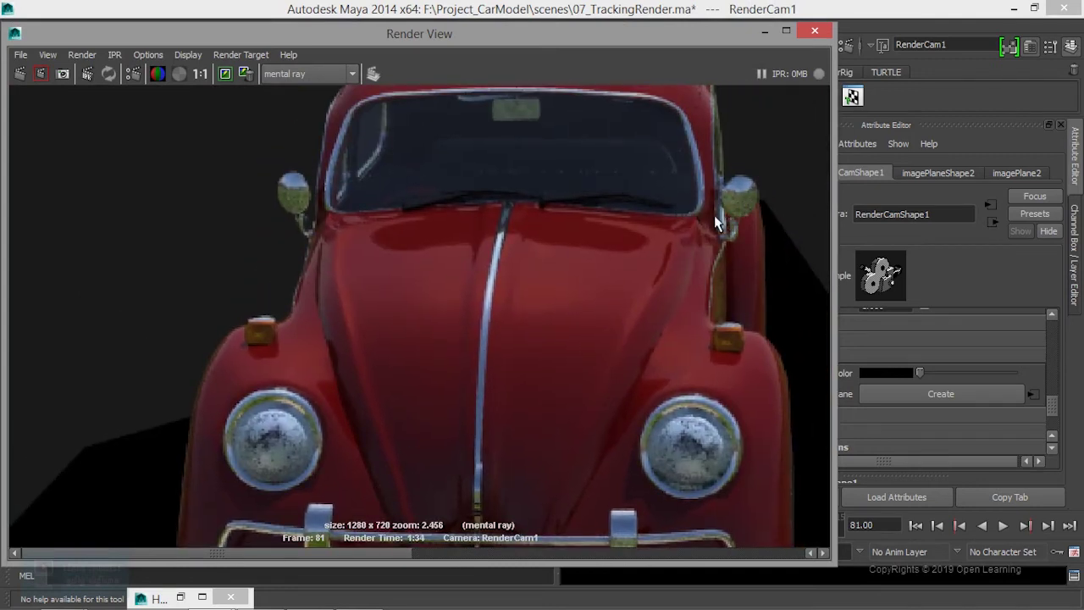
pyautogui.scroll(2, 715, 221)
pyautogui.keyDown('alt'); pyautogui.moveTo(717, 222); pyautogui.dragTo(332, 363, button='middle'); pyautogui.keyUp('alt')
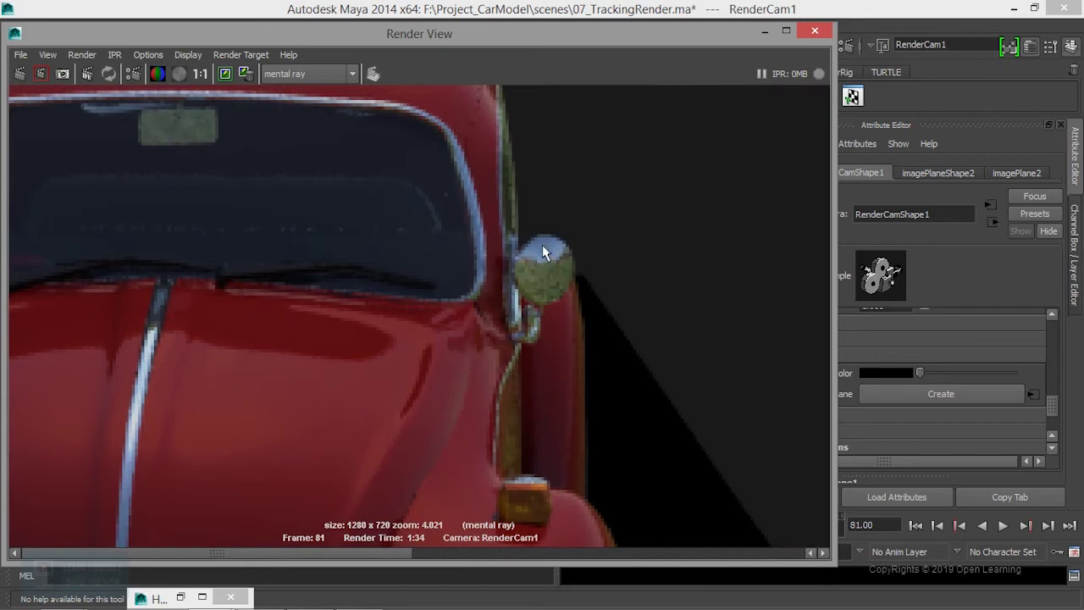
pyautogui.scroll(-2, 542, 329)
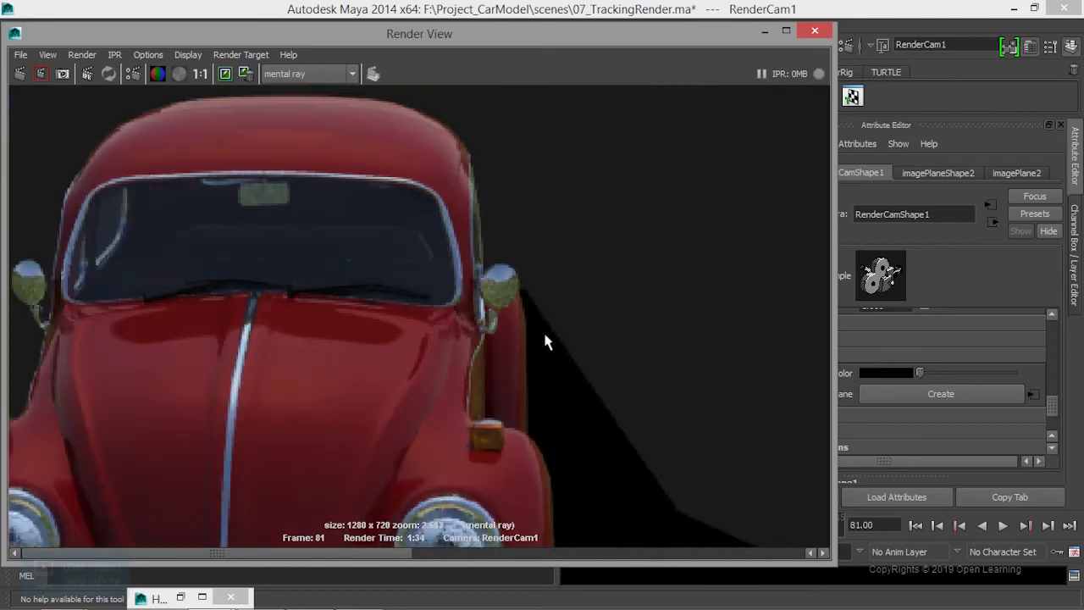
pyautogui.scroll(-2, 543, 330)
pyautogui.scroll(-1, 544, 339)
pyautogui.scroll(-2, 467, 363)
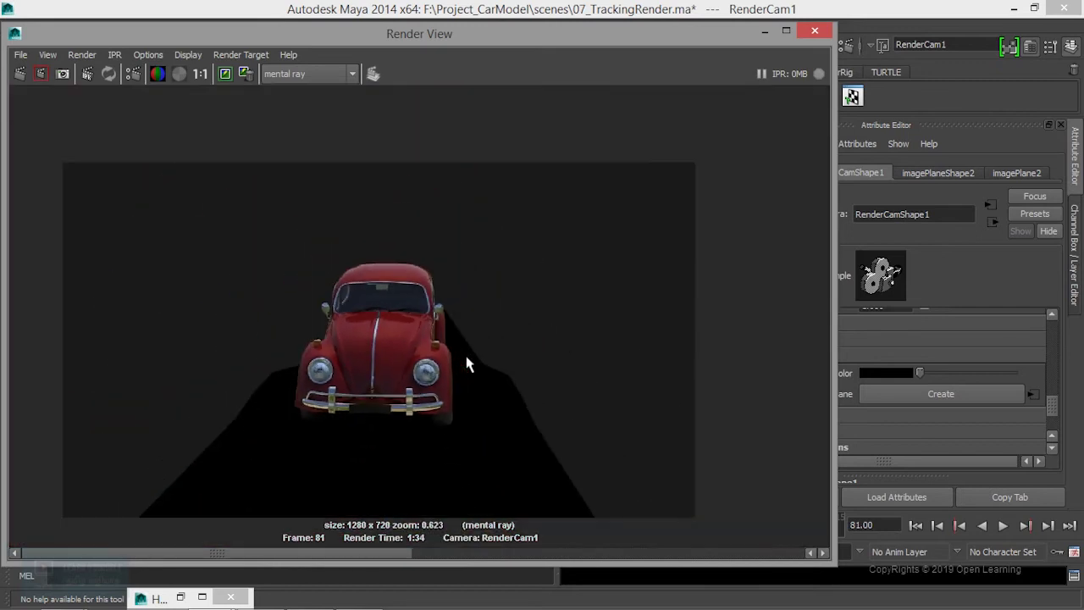
pyautogui.keyDown('alt'); pyautogui.moveTo(467, 363); pyautogui.dragTo(551, 355, button='middle'); pyautogui.keyUp('alt')
pyautogui.scroll(2, 554, 359)
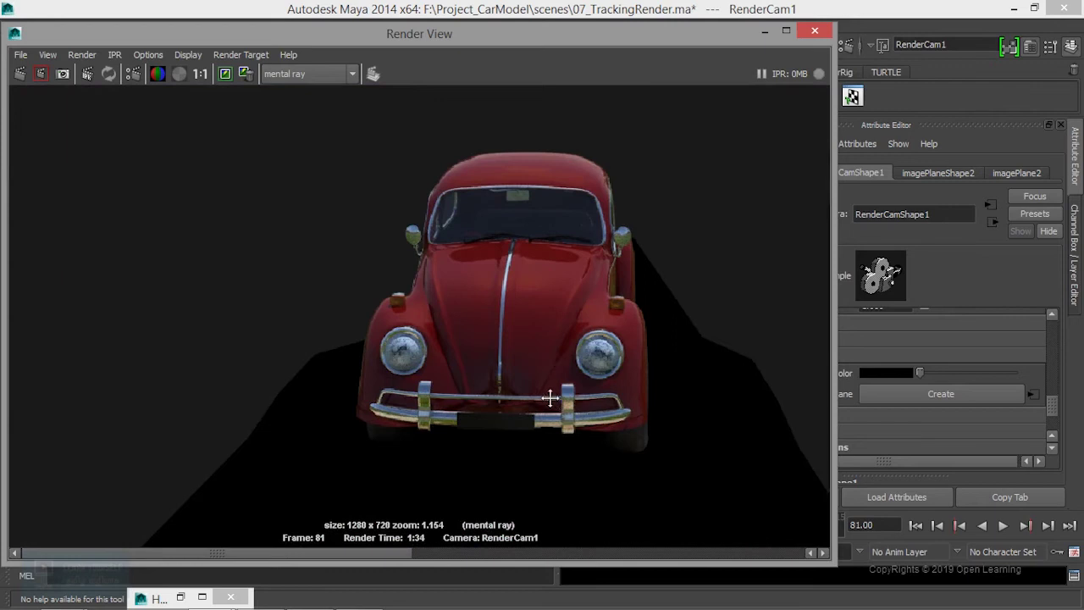
pyautogui.keyDown('alt'); pyautogui.moveTo(554, 403); pyautogui.dragTo(496, 406, button='middle'); pyautogui.keyUp('alt')
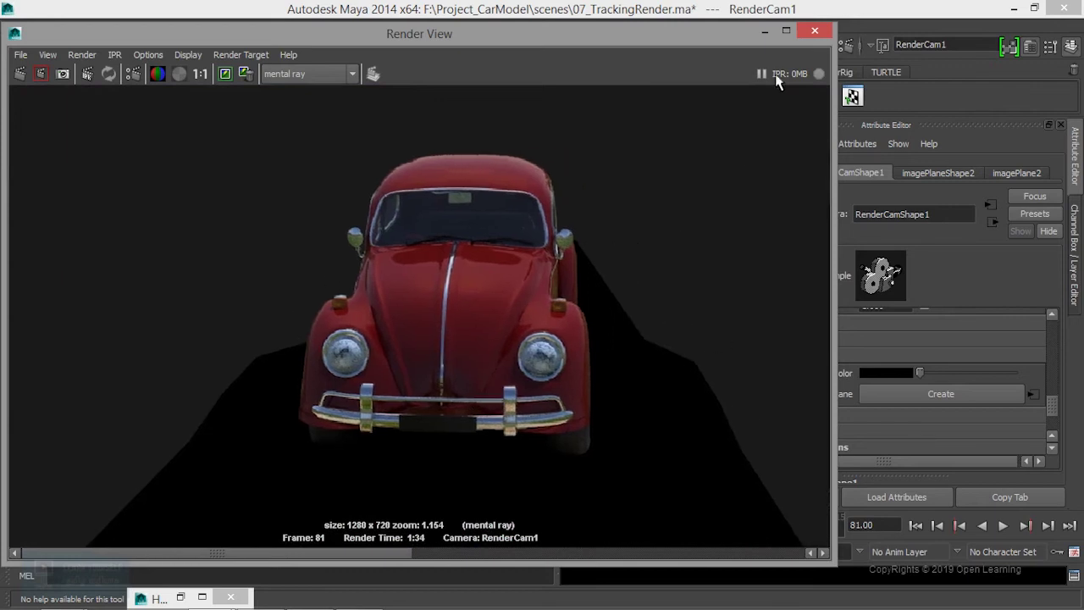
pyautogui.click(814, 31)
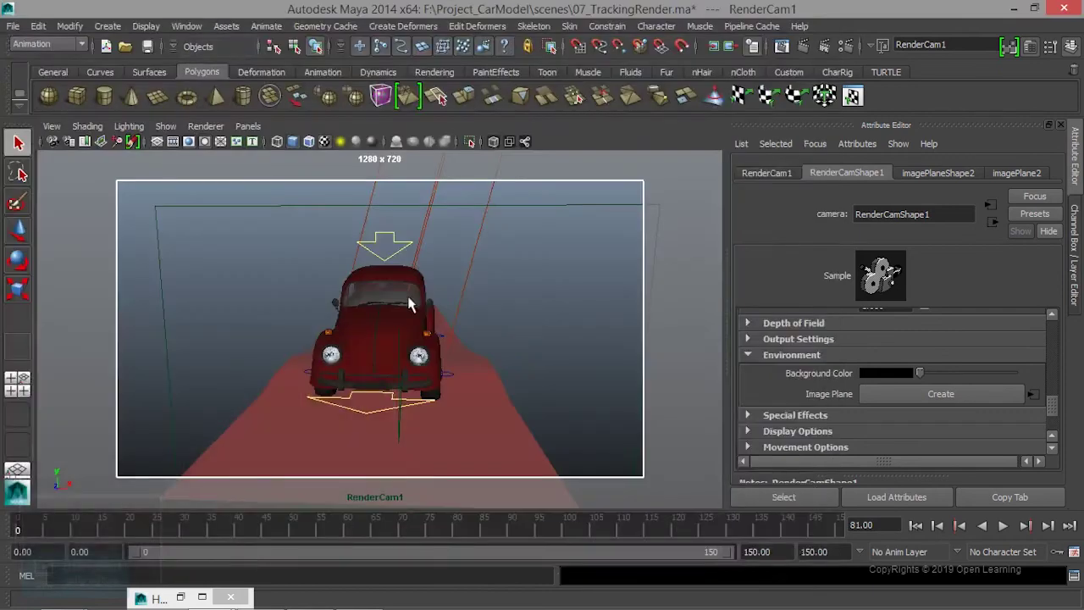
# Re-lay out the Hypershade graph around mip_matteshadow1 and mip_rayswitch_environment1, then reopen Render View.
pyautogui.click(199, 598)
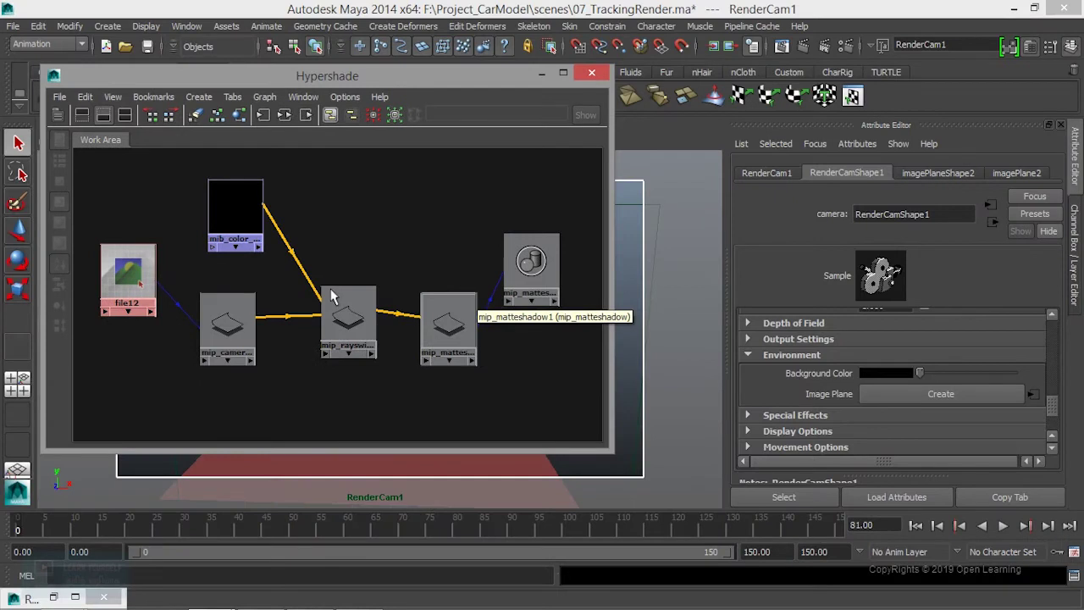
pyautogui.click(453, 332)
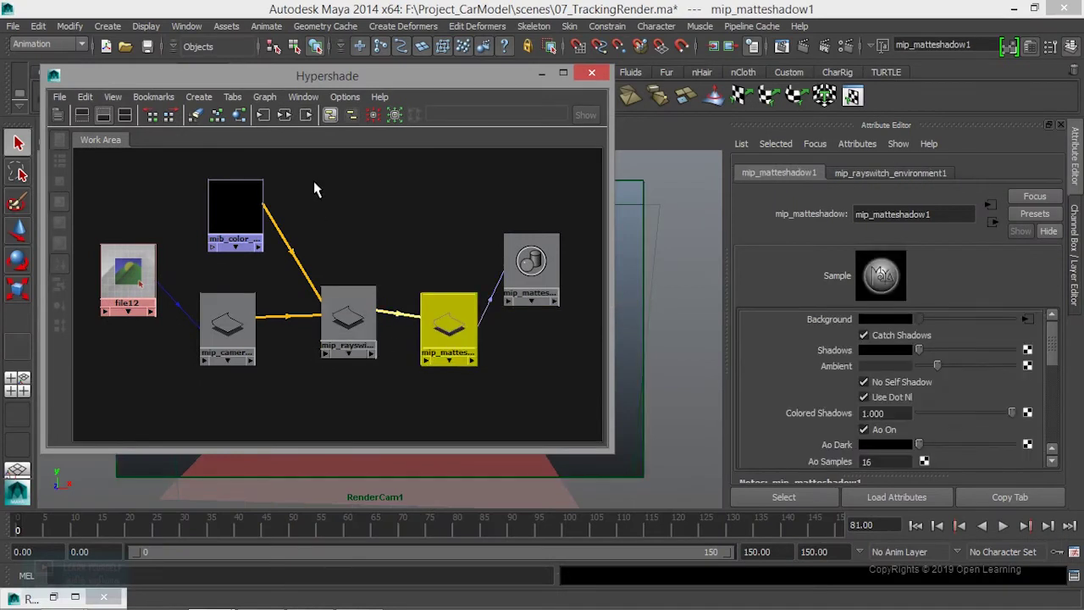
pyautogui.click(284, 115)
pyautogui.click(339, 279)
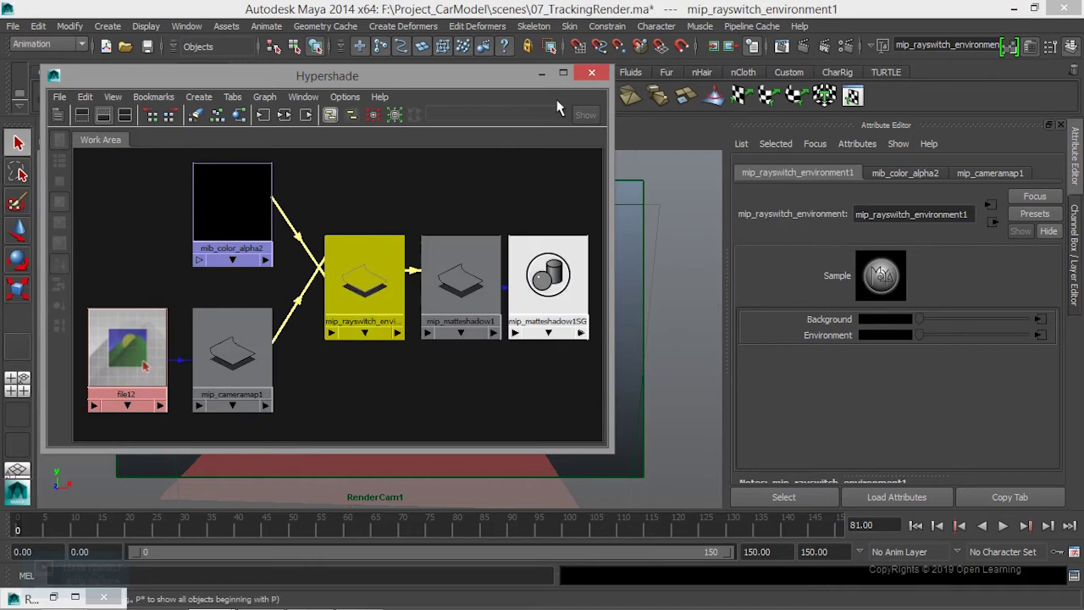
pyautogui.click(592, 73)
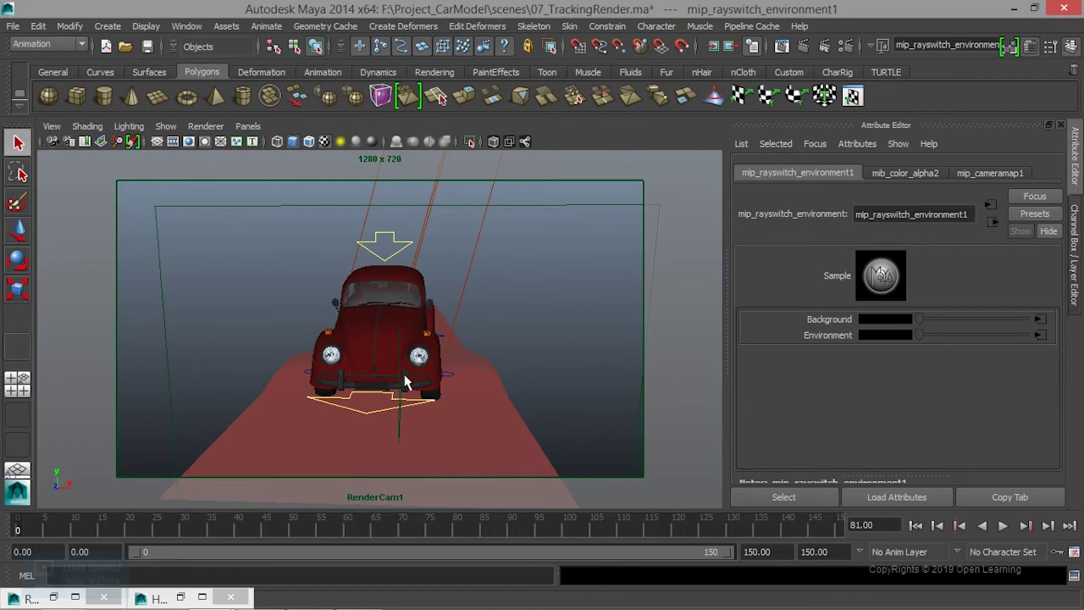
pyautogui.click(781, 47)
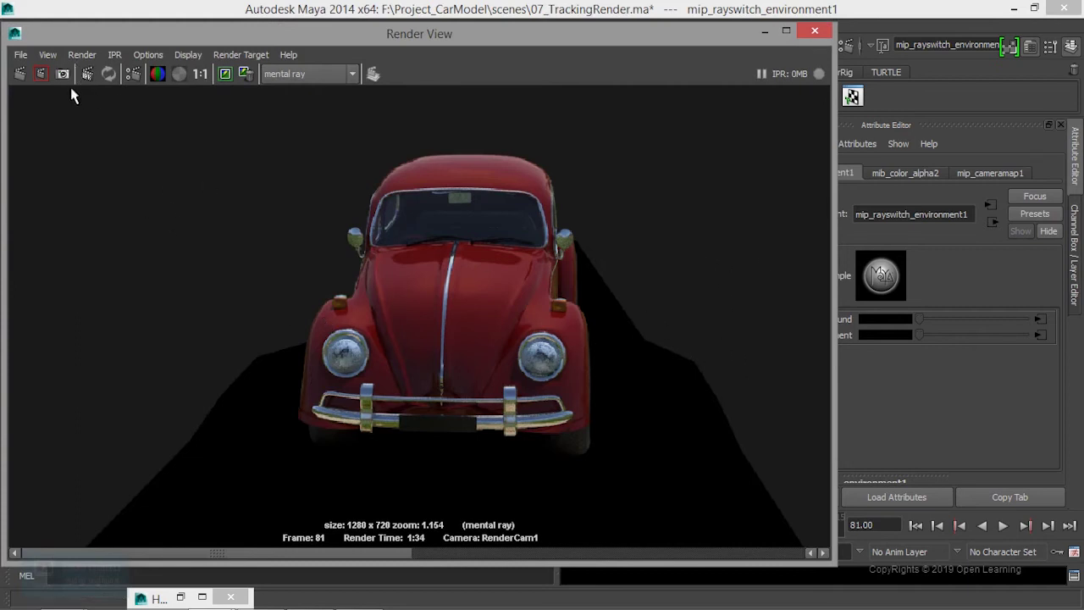
# Re-render the RenderCam1 frame and save the scene as 07_TrackingRender.ma.
pyautogui.click(21, 75)
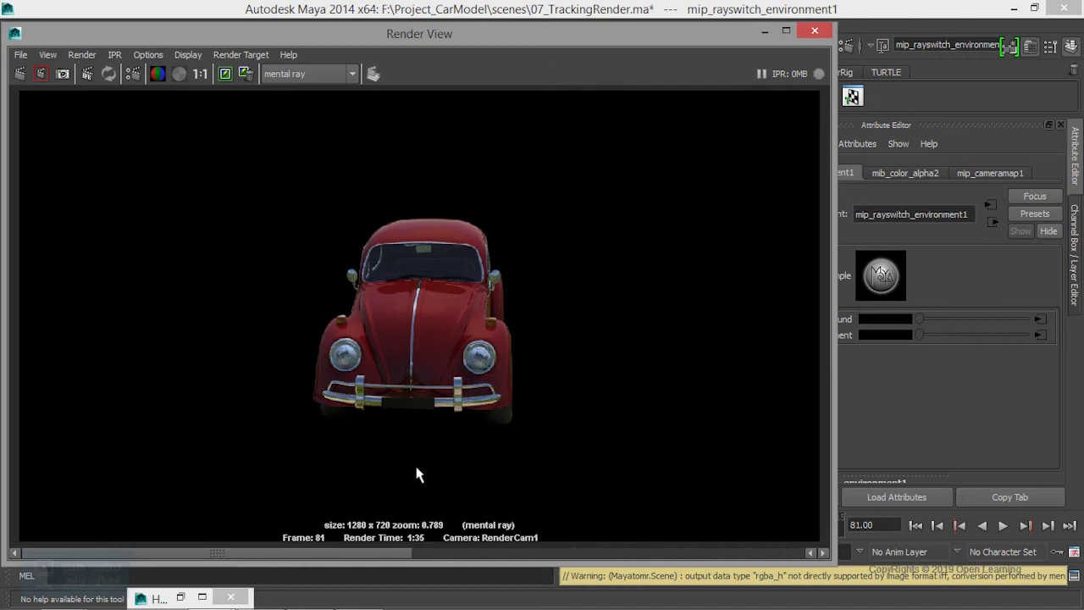
pyautogui.hotkey('ctrl', 's')
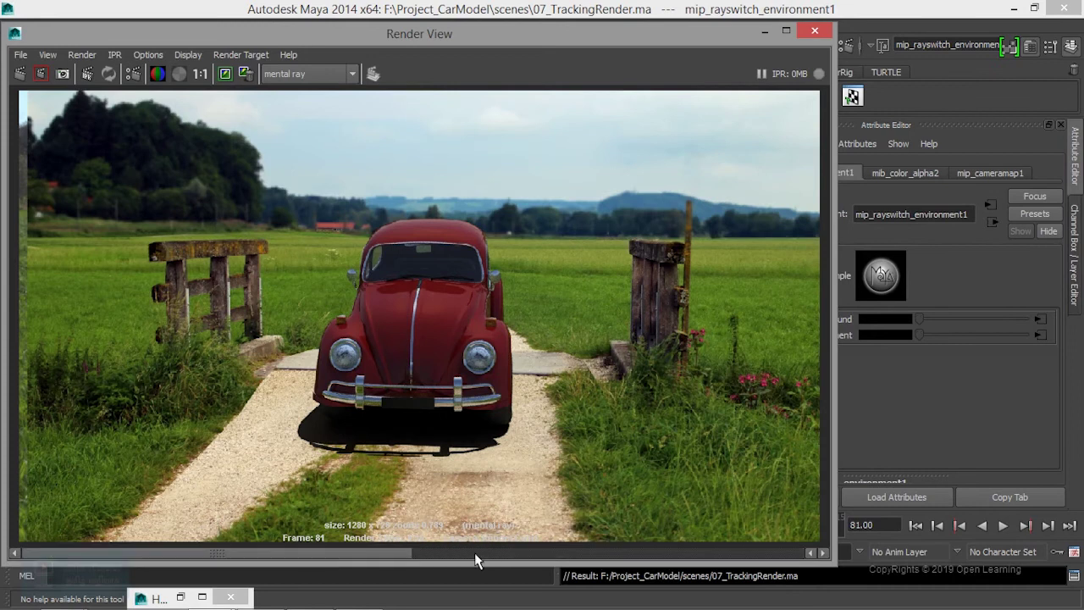
pyautogui.moveTo(475, 552)
pyautogui.mouseDown()
pyautogui.moveTo(435, 554)
pyautogui.moveTo(541, 553)
pyautogui.moveTo(425, 554)
pyautogui.moveTo(463, 556)
pyautogui.mouseUp()
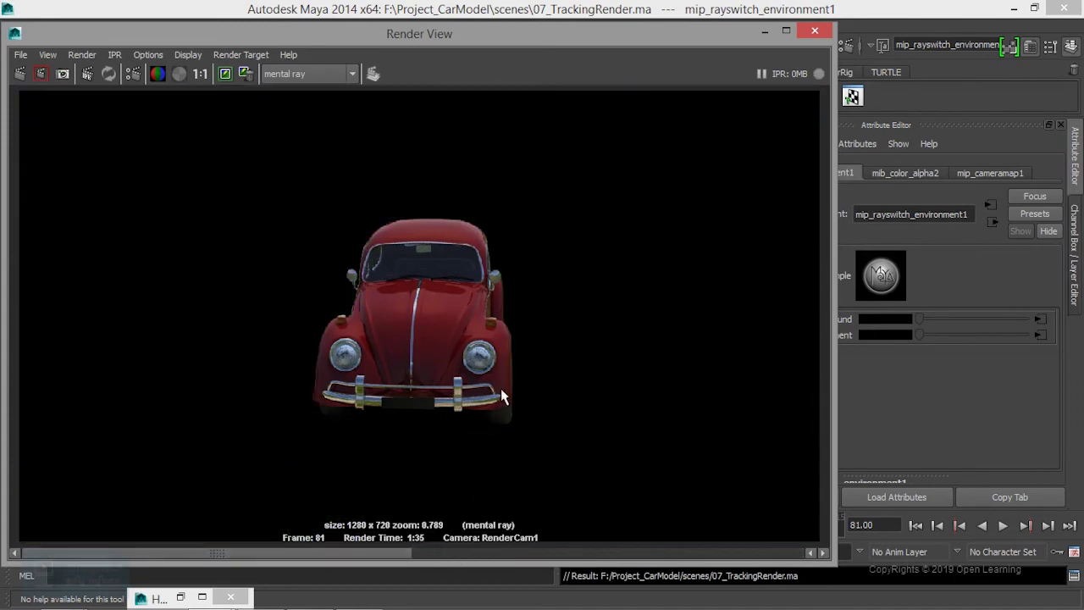
pyautogui.scroll(3, 500, 388)
pyautogui.moveTo(378, 553)
pyautogui.mouseDown()
pyautogui.moveTo(766, 557)
pyautogui.moveTo(486, 558)
pyautogui.moveTo(655, 565)
pyautogui.moveTo(413, 550)
pyautogui.moveTo(566, 555)
pyautogui.moveTo(456, 542)
pyautogui.moveTo(641, 515)
pyautogui.mouseUp()
pyautogui.scroll(3, 640, 514)
pyautogui.keyDown('alt'); pyautogui.moveTo(617, 508); pyautogui.dragTo(544, 316, button='middle'); pyautogui.keyUp('alt')
pyautogui.scroll(2, 544, 317)
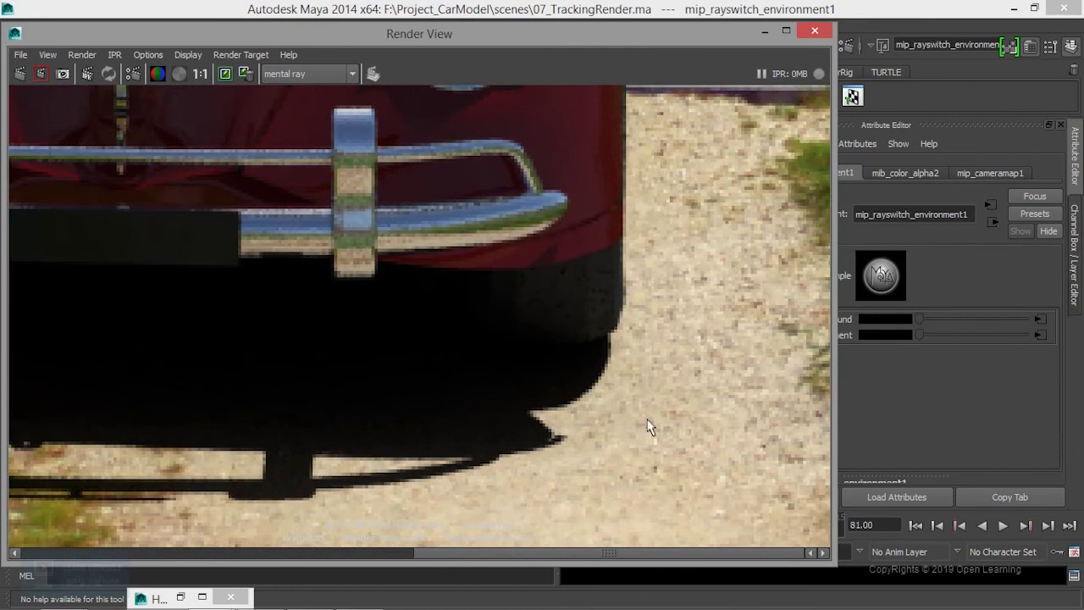
pyautogui.moveTo(388, 552)
pyautogui.mouseDown()
pyautogui.moveTo(192, 542)
pyautogui.moveTo(585, 542)
pyautogui.moveTo(217, 523)
pyautogui.mouseUp()
pyautogui.scroll(-5, 359, 385)
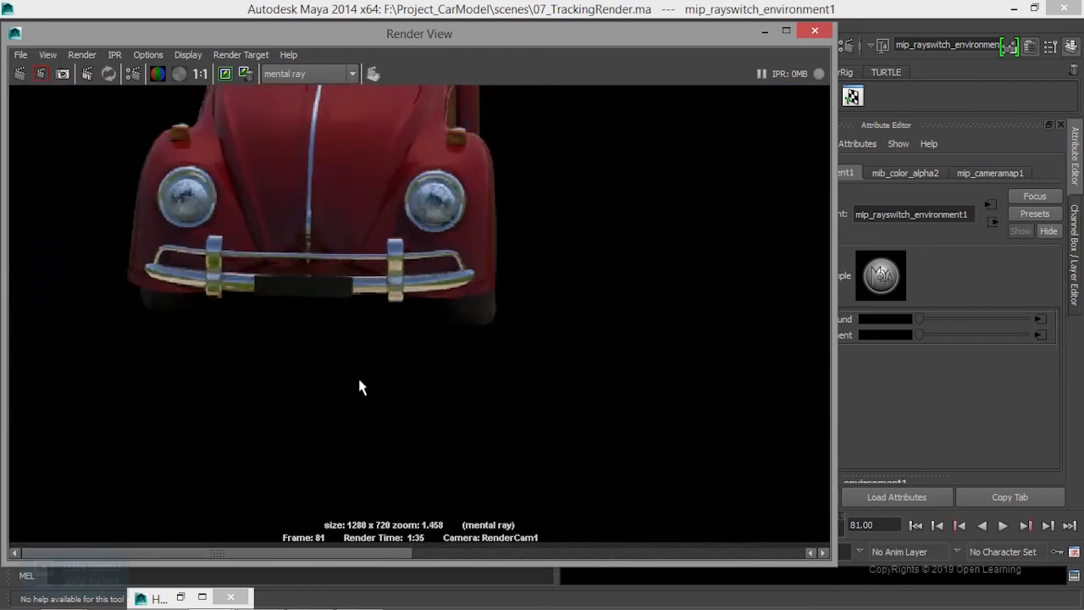
pyautogui.scroll(-3, 419, 361)
pyautogui.scroll(-1, 443, 443)
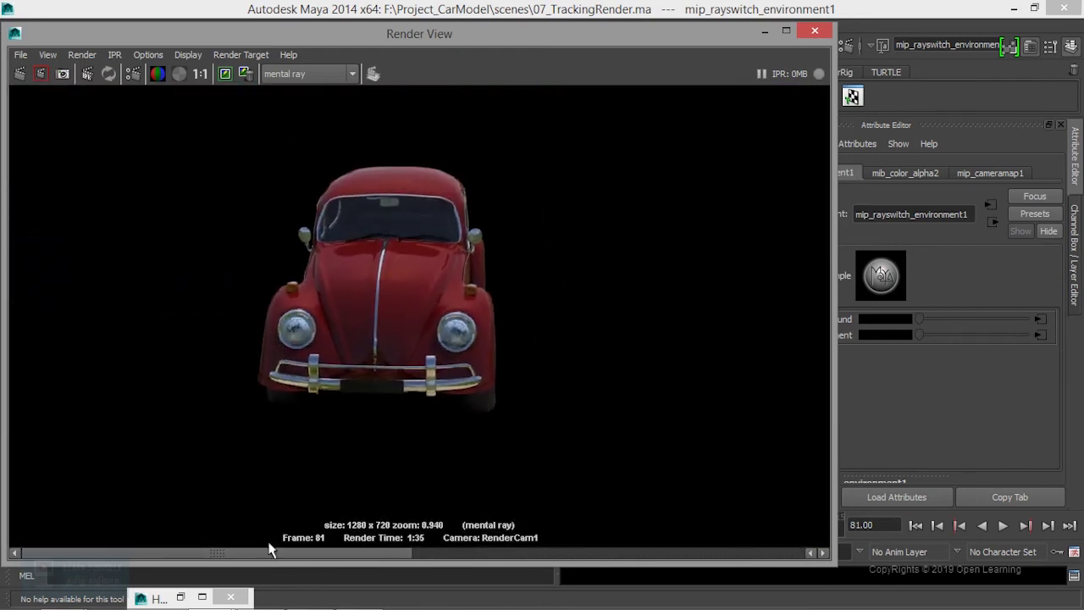
pyautogui.moveTo(289, 553); pyautogui.dragTo(573, 559)
pyautogui.scroll(4, 372, 510)
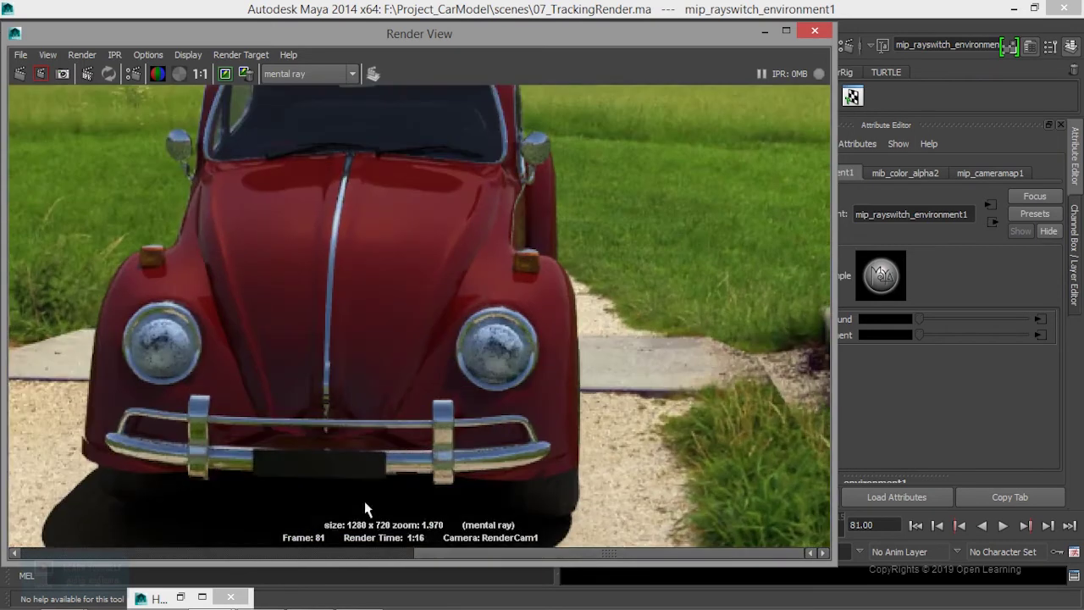
pyautogui.scroll(2, 426, 518)
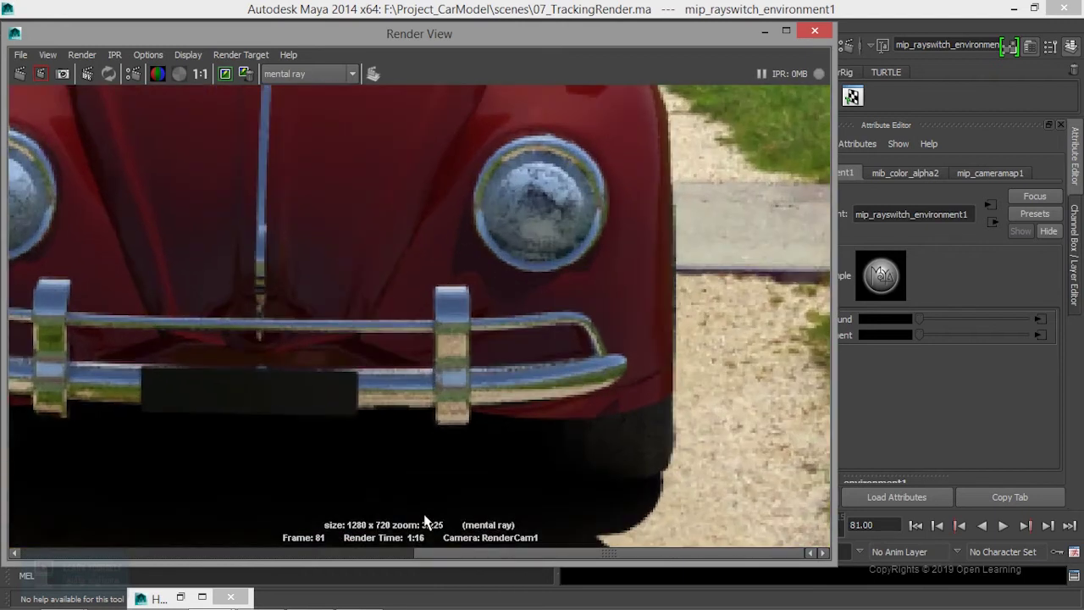
pyautogui.scroll(2, 424, 525)
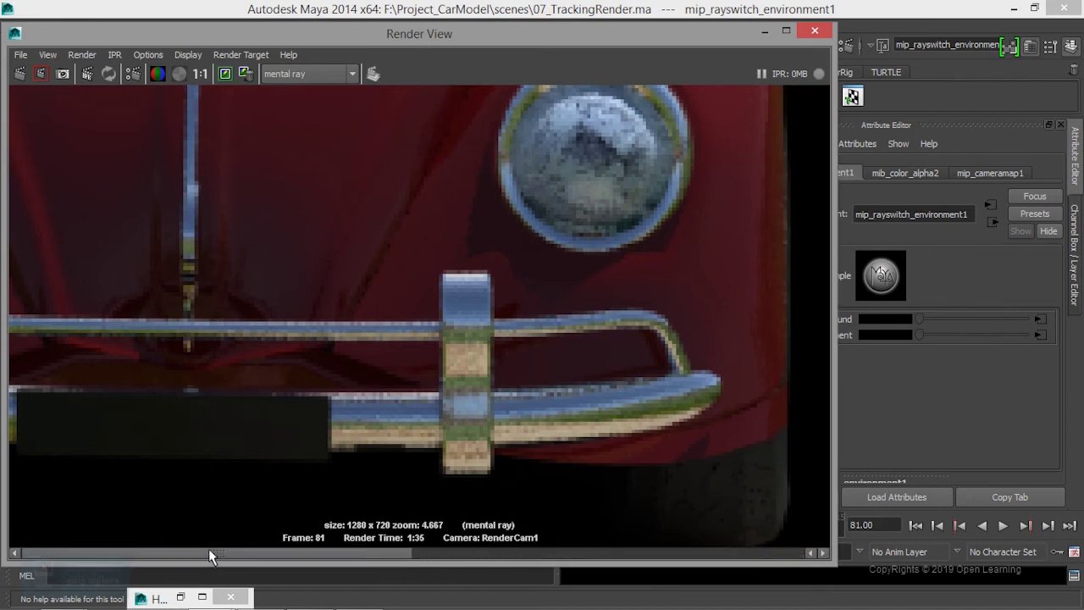
pyautogui.click(426, 552)
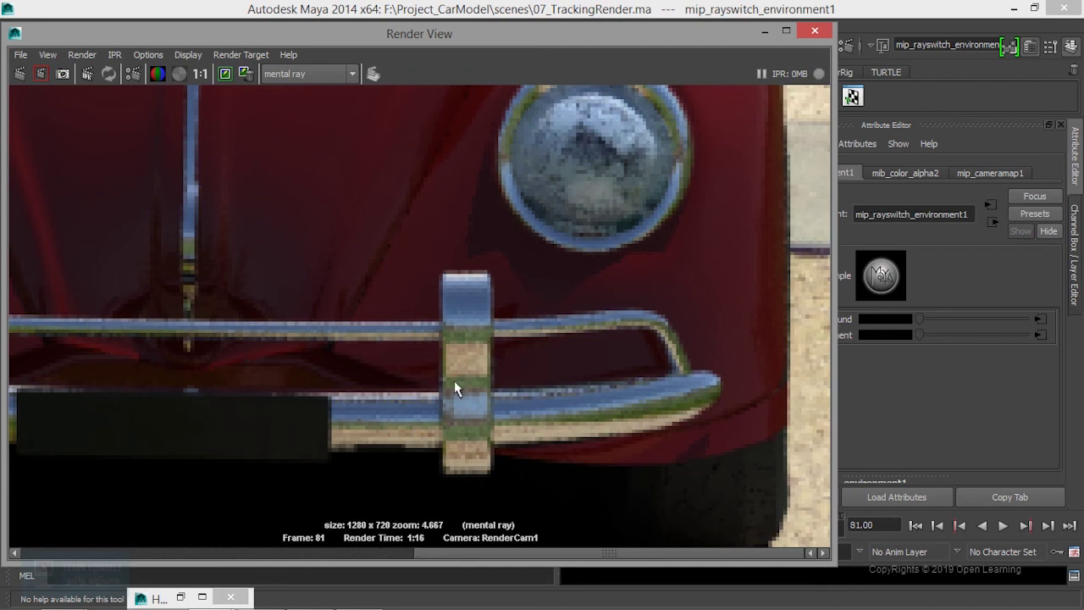
pyautogui.scroll(-3, 454, 383)
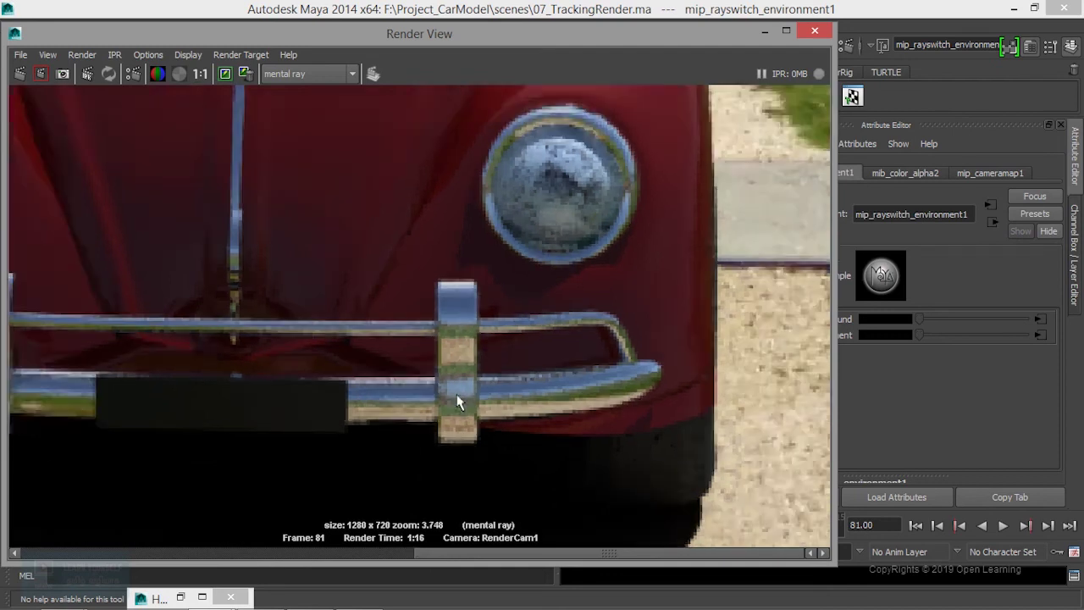
pyautogui.scroll(-3, 454, 382)
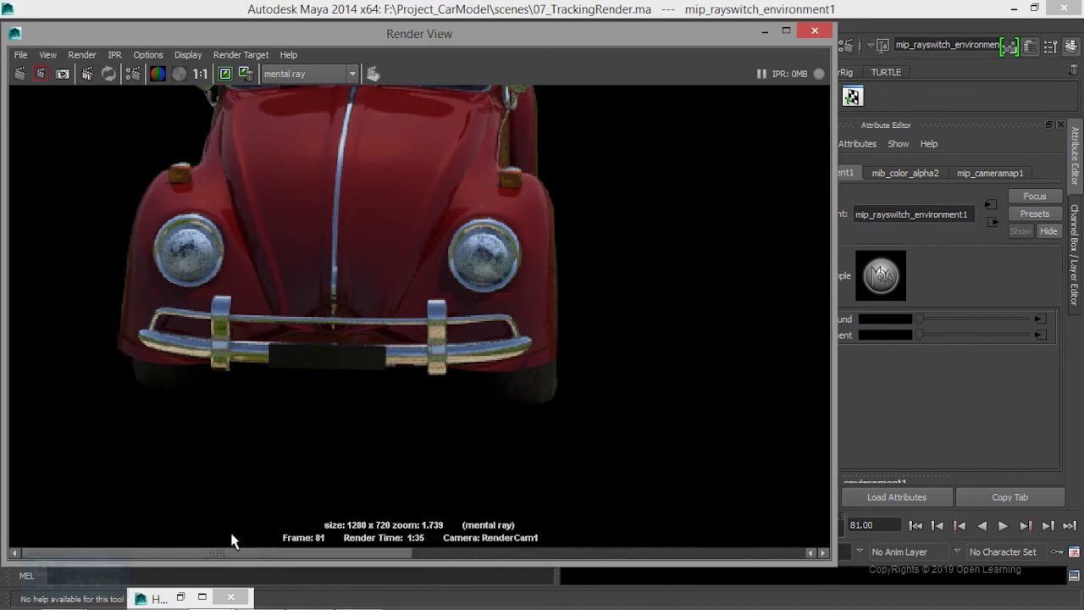
pyautogui.click(133, 73)
pyautogui.click(487, 121)
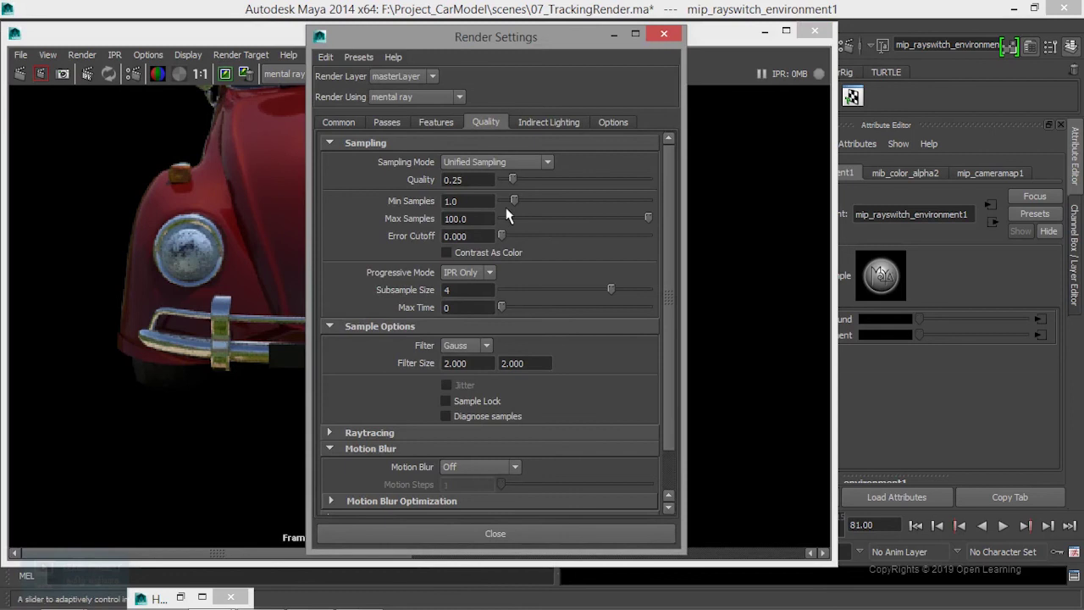
pyautogui.click(614, 35)
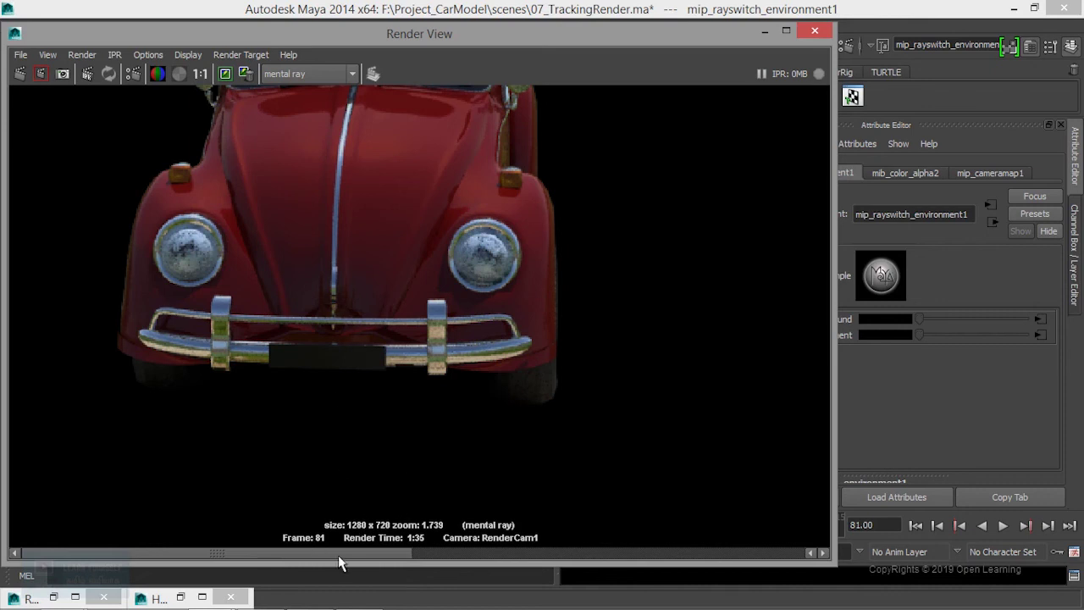
pyautogui.moveTo(339, 551); pyautogui.dragTo(631, 540)
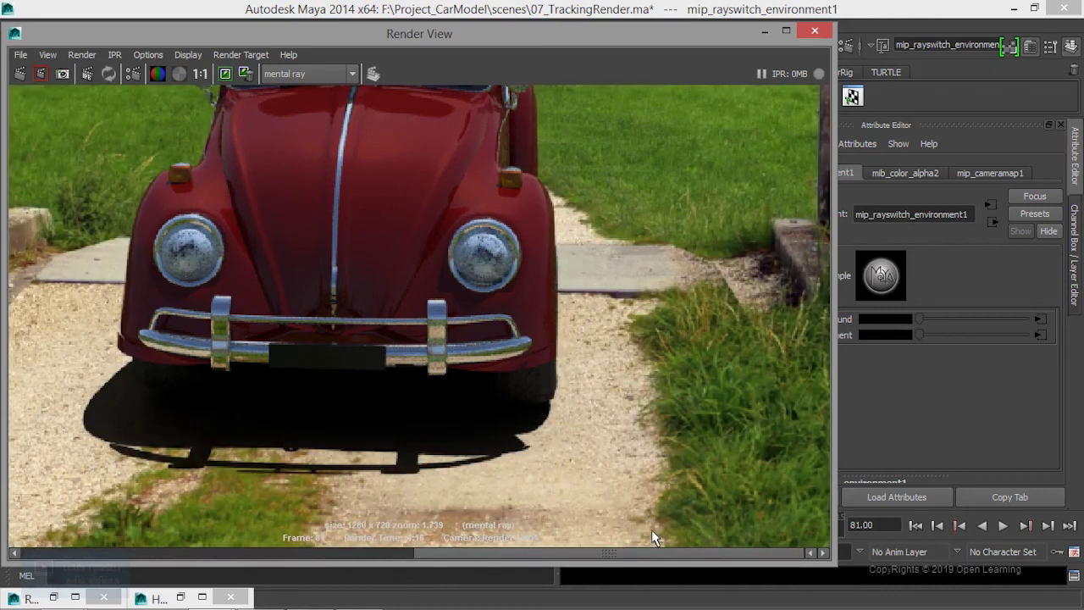
pyautogui.scroll(-2, 502, 466)
pyautogui.scroll(-2, 502, 465)
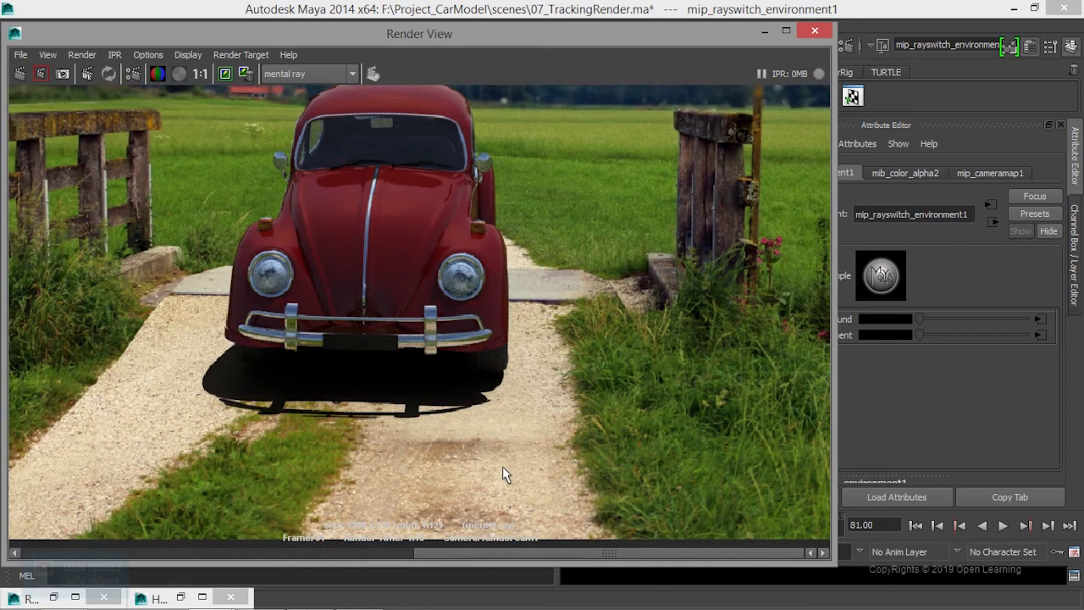
pyautogui.keyDown('alt'); pyautogui.moveTo(477, 355); pyautogui.dragTo(493, 446, button='middle'); pyautogui.keyUp('alt')
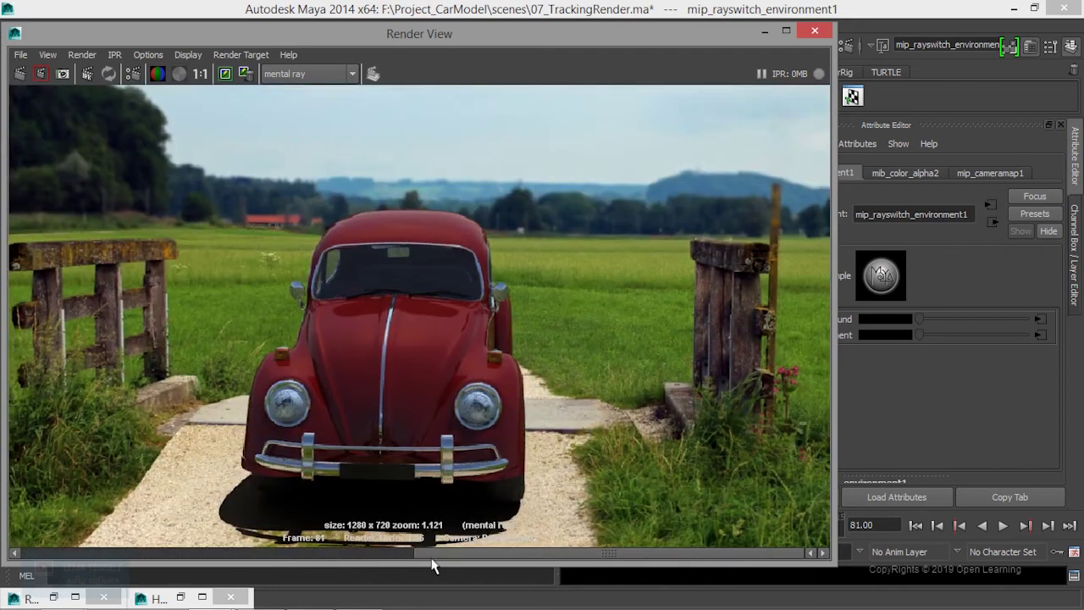
pyautogui.click(218, 555)
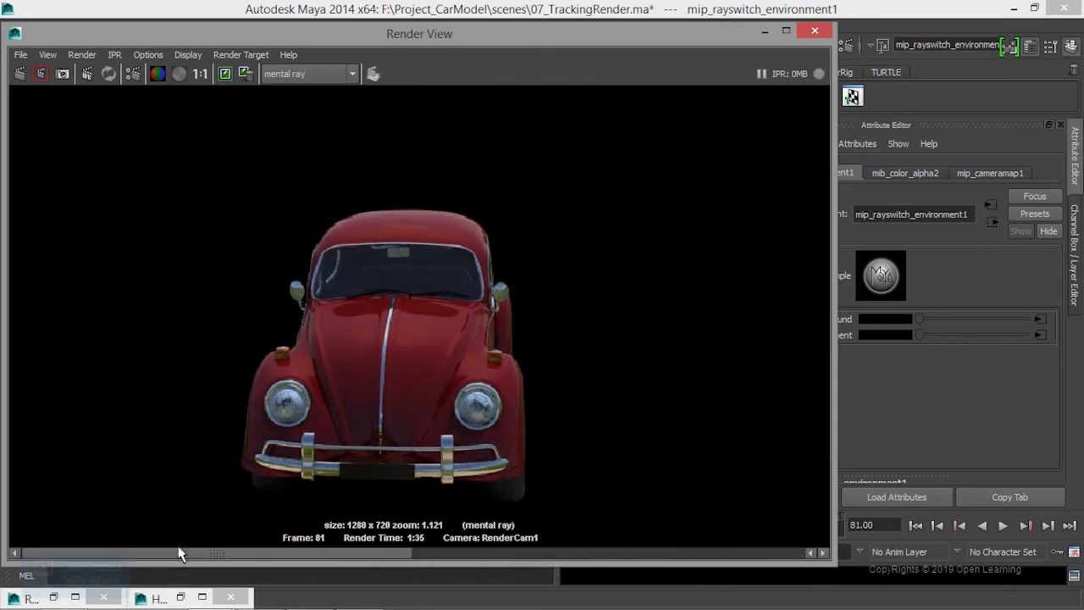
pyautogui.scroll(-2, 368, 491)
pyautogui.keyDown('alt'); pyautogui.moveTo(368, 494); pyautogui.dragTo(438, 412, button='middle'); pyautogui.keyUp('alt')
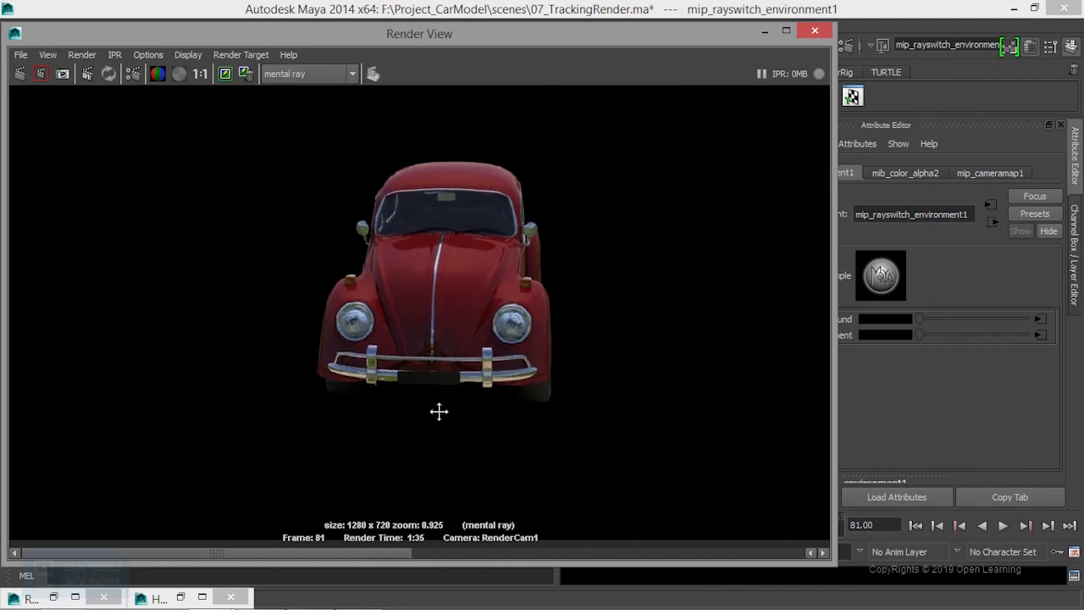